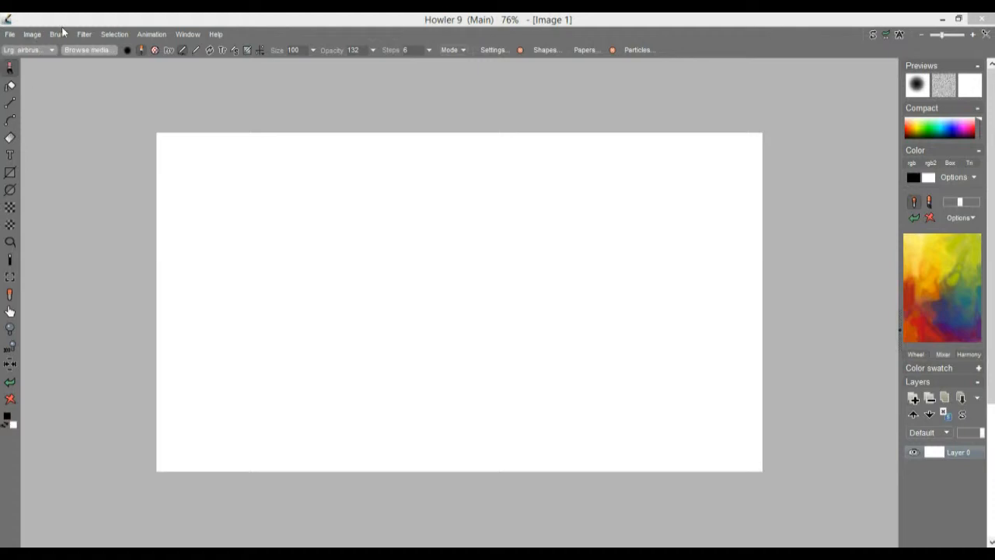
- Render a sky with the Sky filter's default settings onto the blank image
left_click(84, 34)
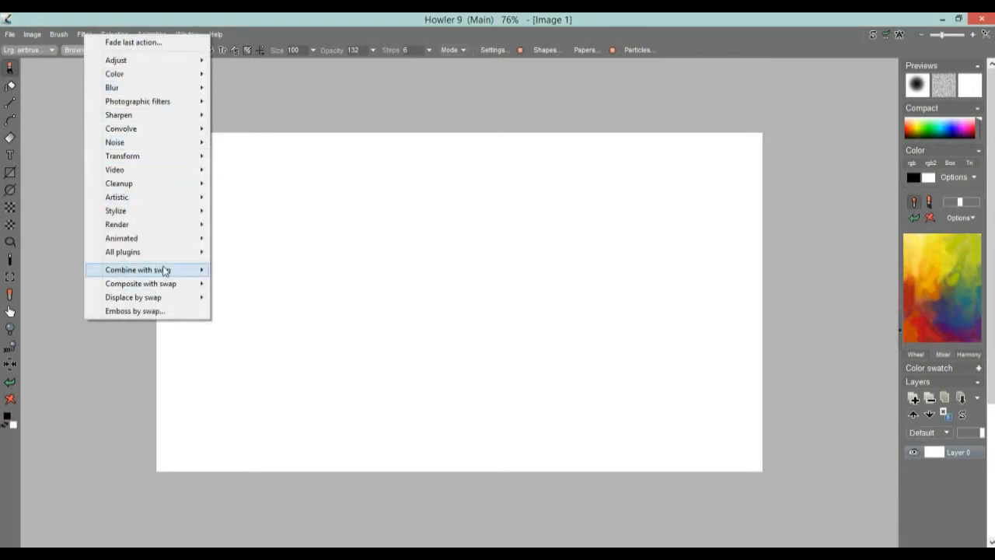
mouse_move(144, 225)
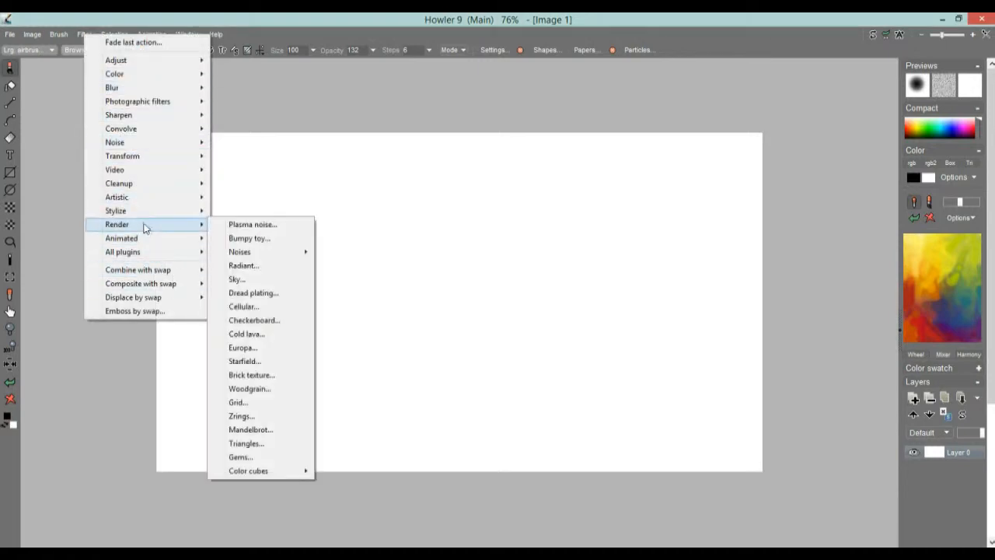
left_click(257, 279)
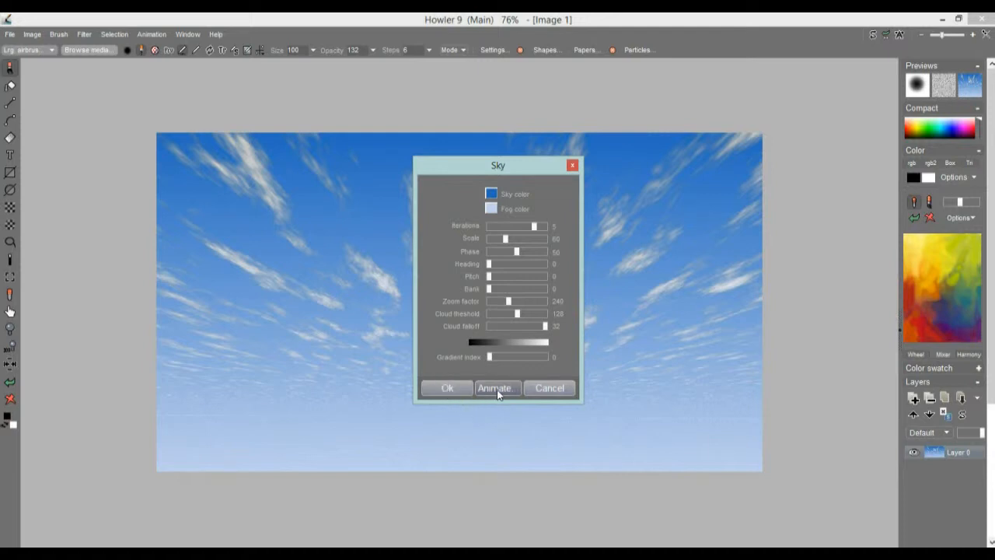
left_click(457, 393)
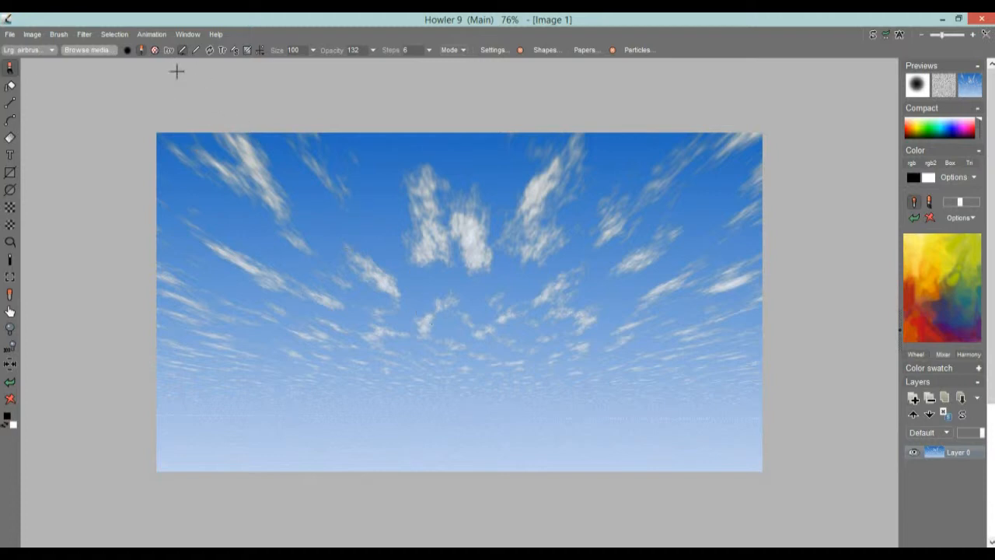
- Create a 200-frame animation at 30 fps, initialized with copies of the current frame
left_click(152, 34)
left_click(184, 38)
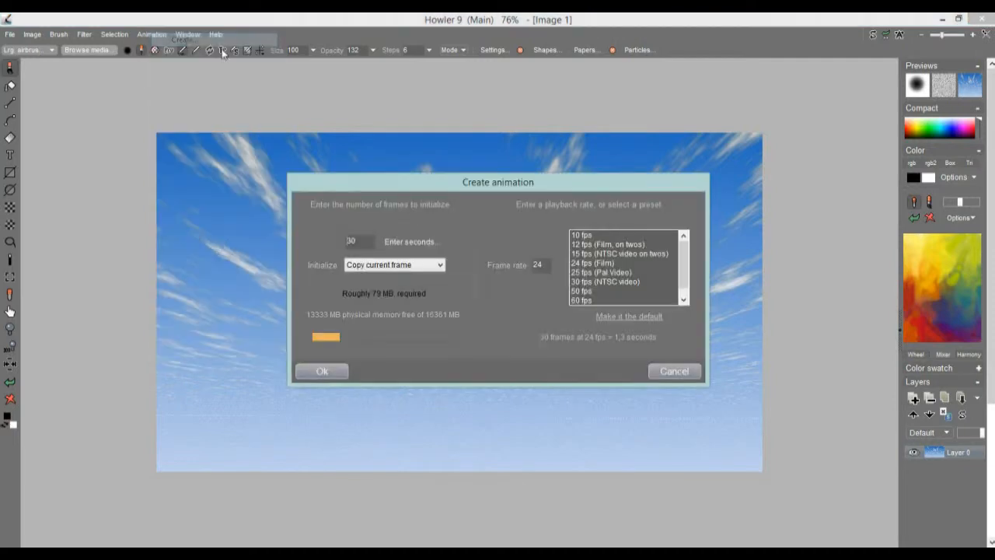
type("200")
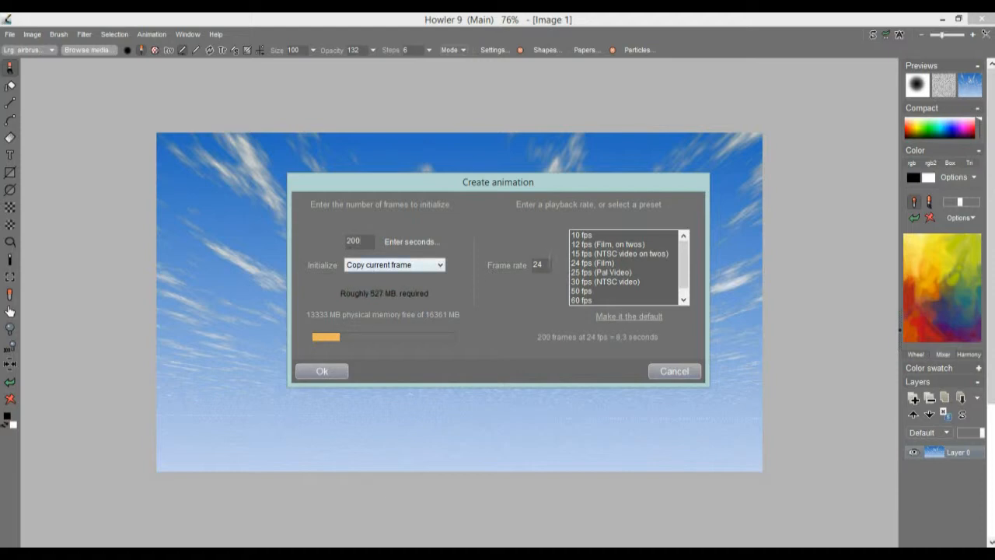
type("30")
left_click(332, 375)
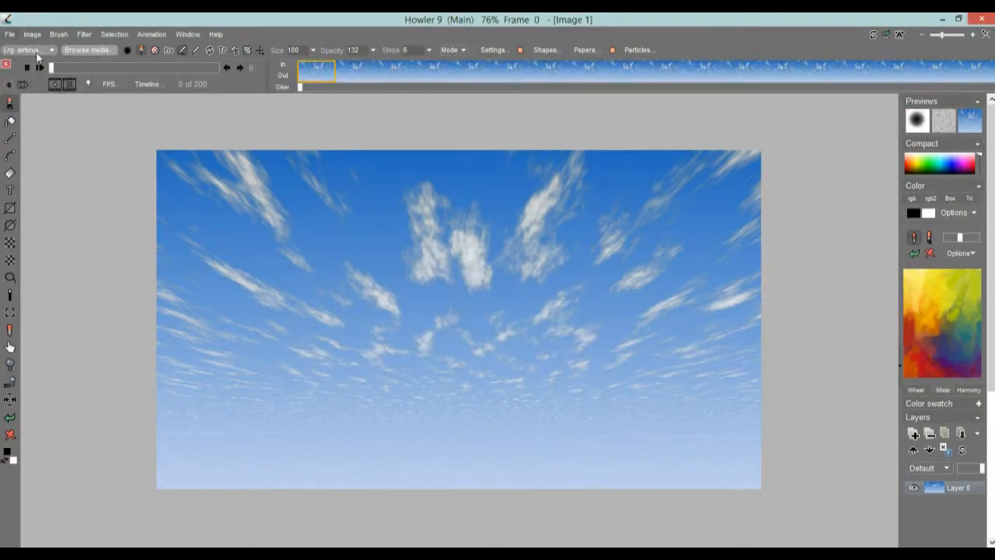
- Play the new animation, check its frame rate setting without changing it, and stop playback
left_click_drag(60, 71, 37, 73)
left_click(36, 70)
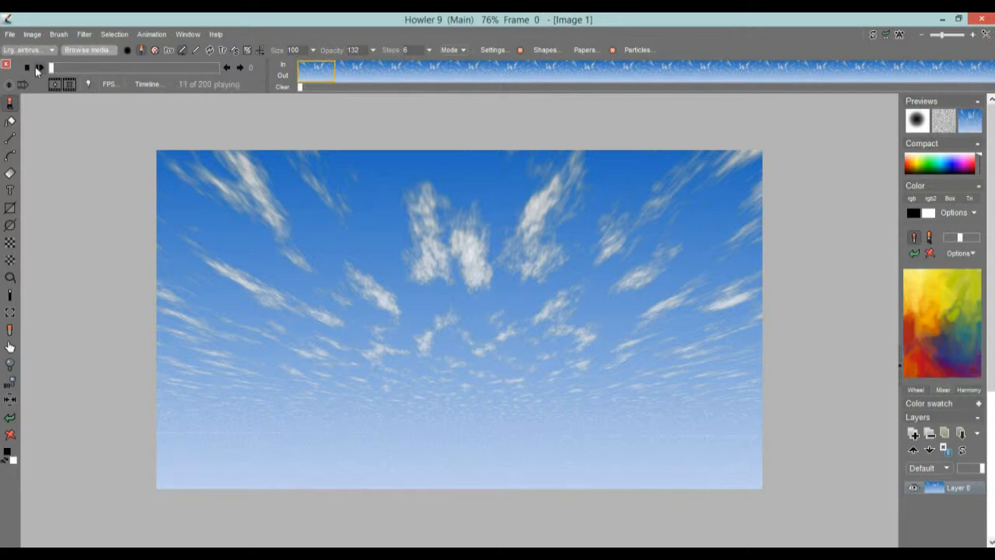
left_click(113, 84)
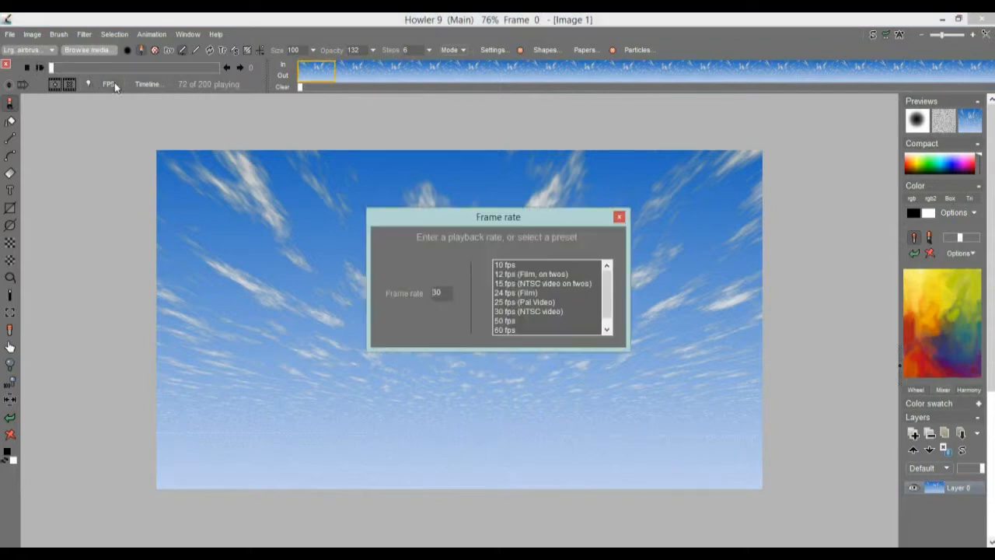
left_click(619, 217)
left_click(26, 68)
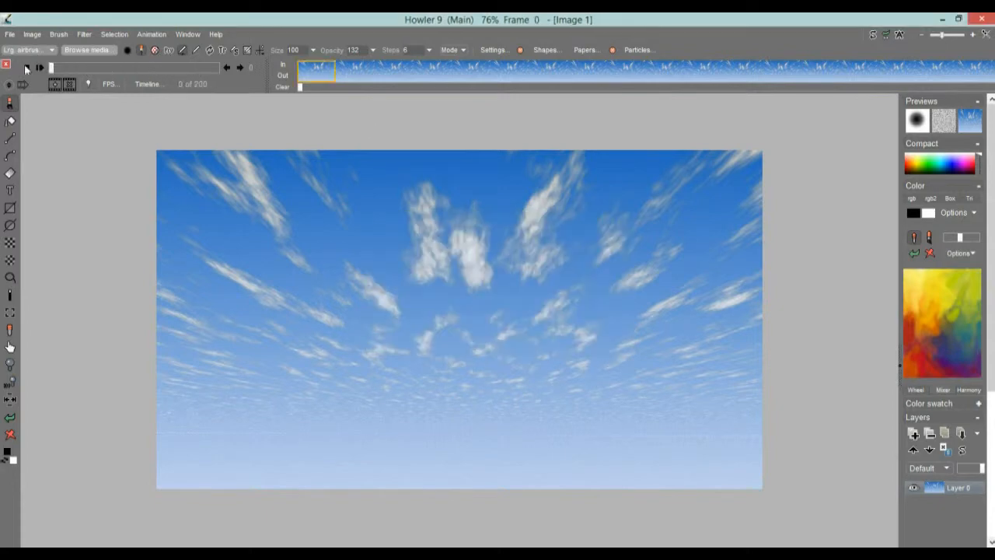
- Start the Sky filter again on the first frame and set the cloud scale to 84
left_click(82, 36)
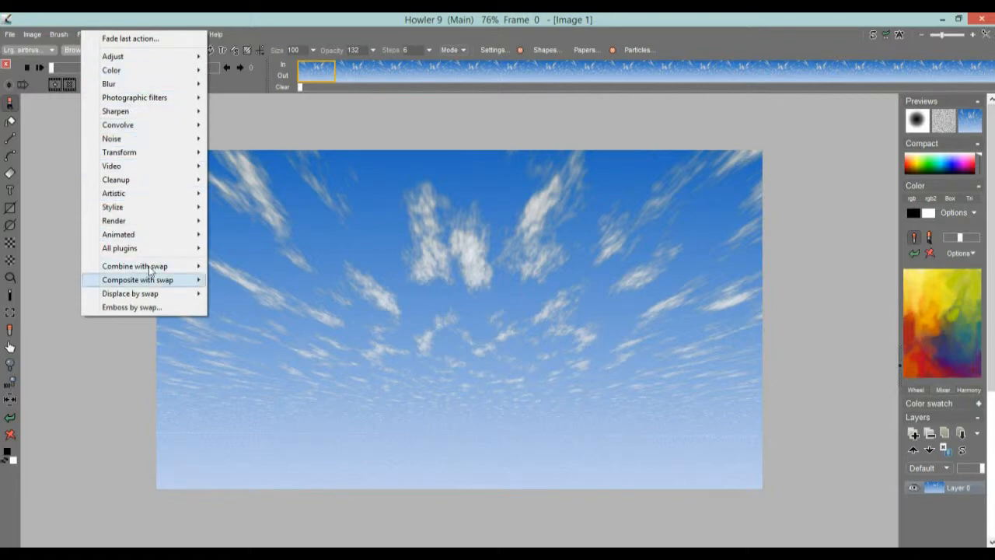
mouse_move(154, 225)
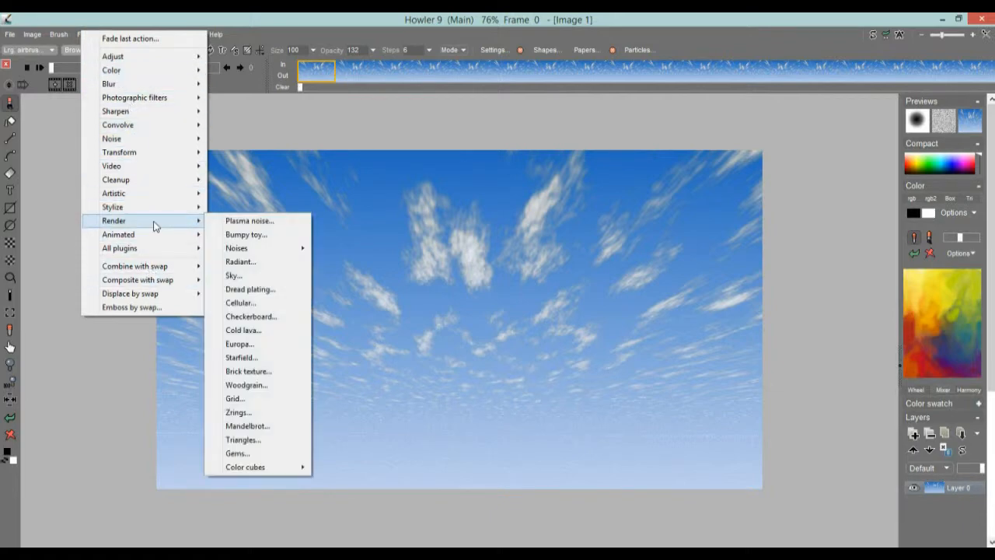
left_click(257, 275)
left_click_drag(478, 182, 100, 228)
left_click(155, 271)
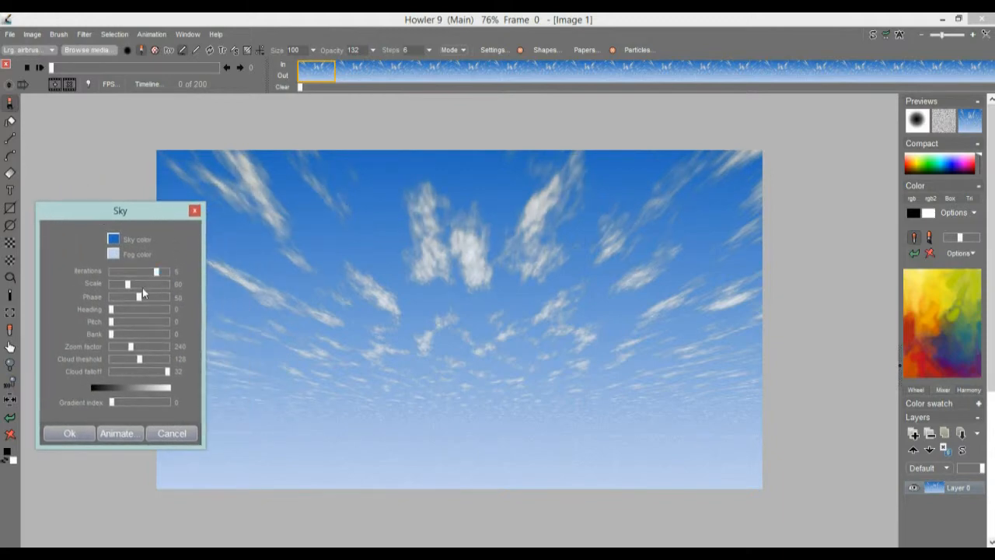
left_click(134, 284)
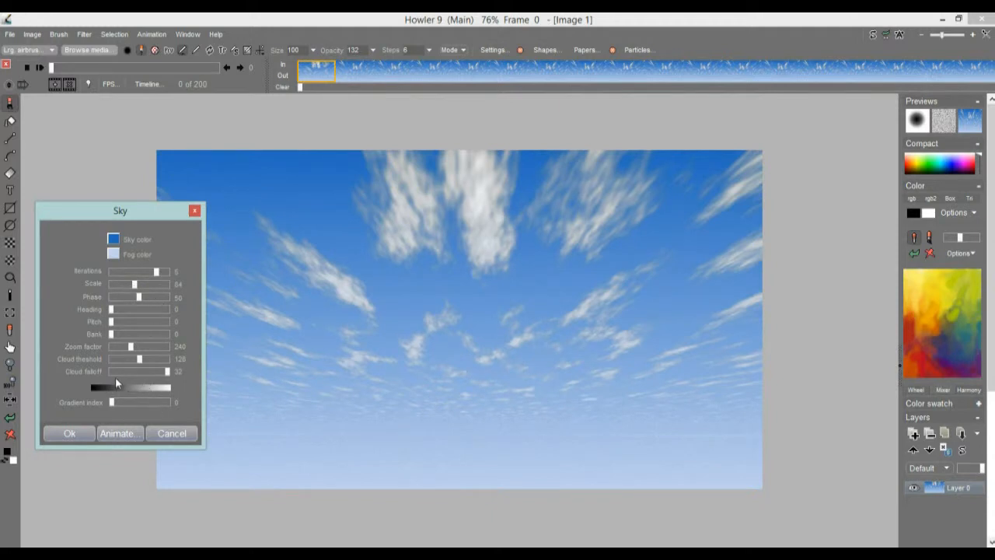
- Animate the sky with a Y speed of 5 and no fade, rendering it over all frames
left_click(118, 436)
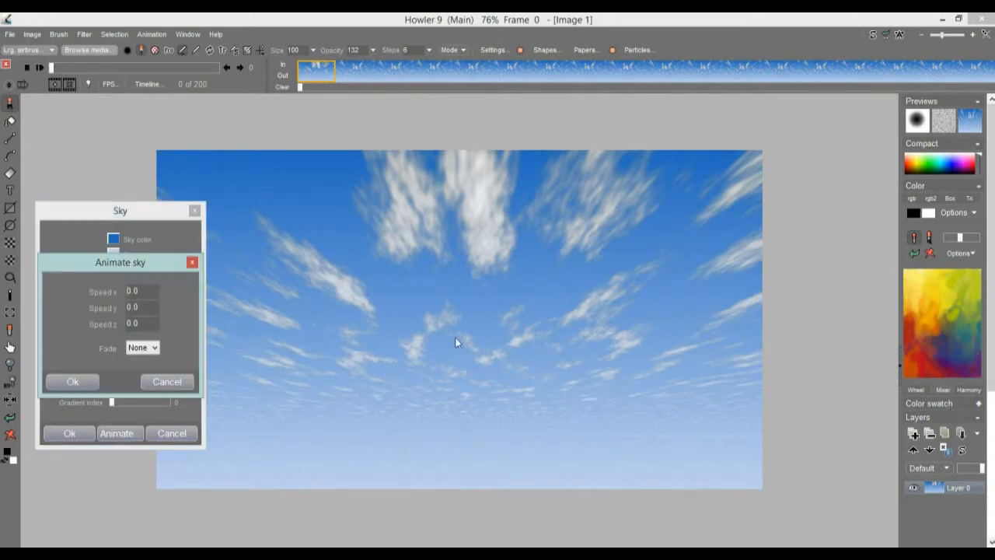
left_click_drag(154, 265, 390, 373)
left_click_drag(459, 385, 441, 323)
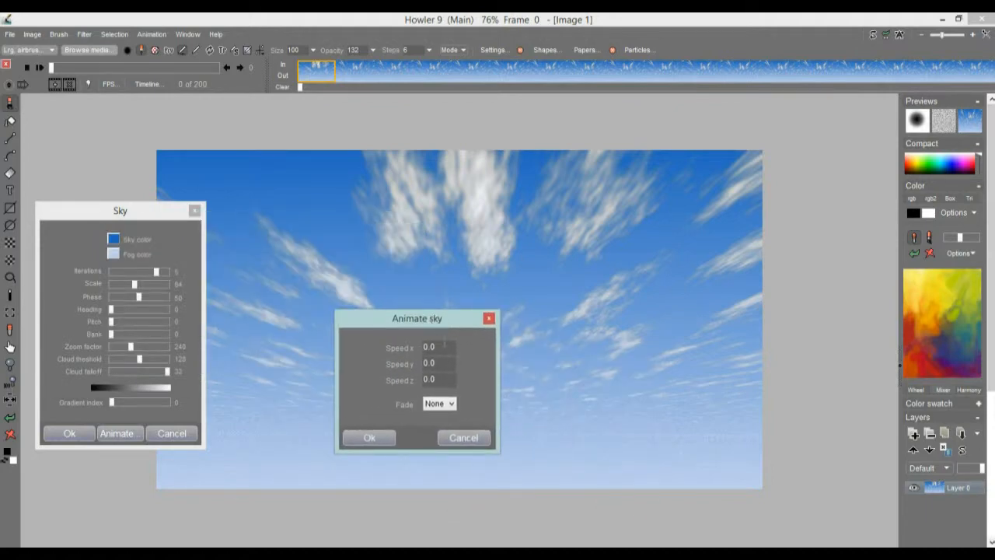
left_click(444, 346)
left_click(445, 363)
left_click(442, 349)
left_click(448, 366)
type("5")
key("Tab")
left_click(386, 438)
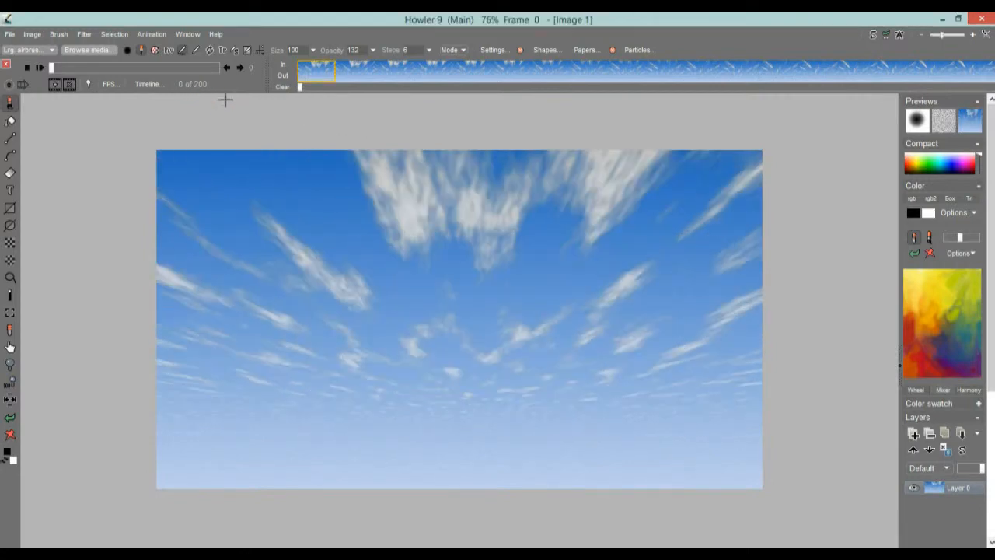
- Preview the rendered sky animation and store it to disc, keeping its thumbnail window clear of the canvas
left_click(40, 68)
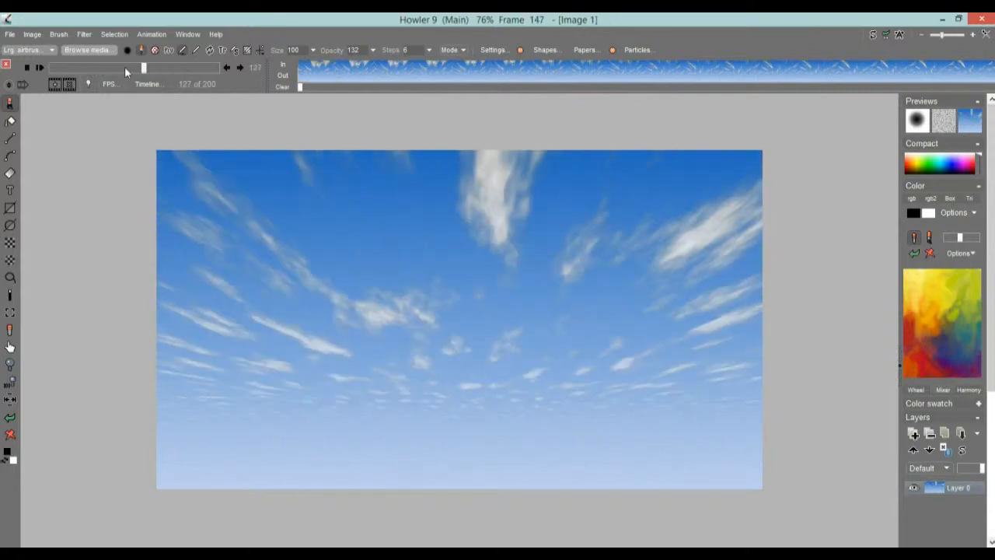
left_click(154, 34)
mouse_move(273, 87)
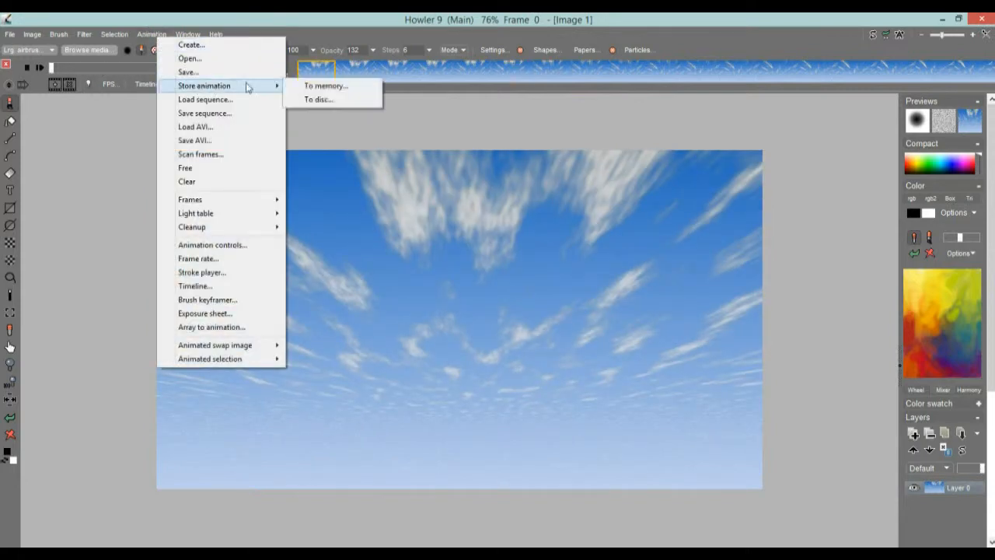
left_click(325, 101)
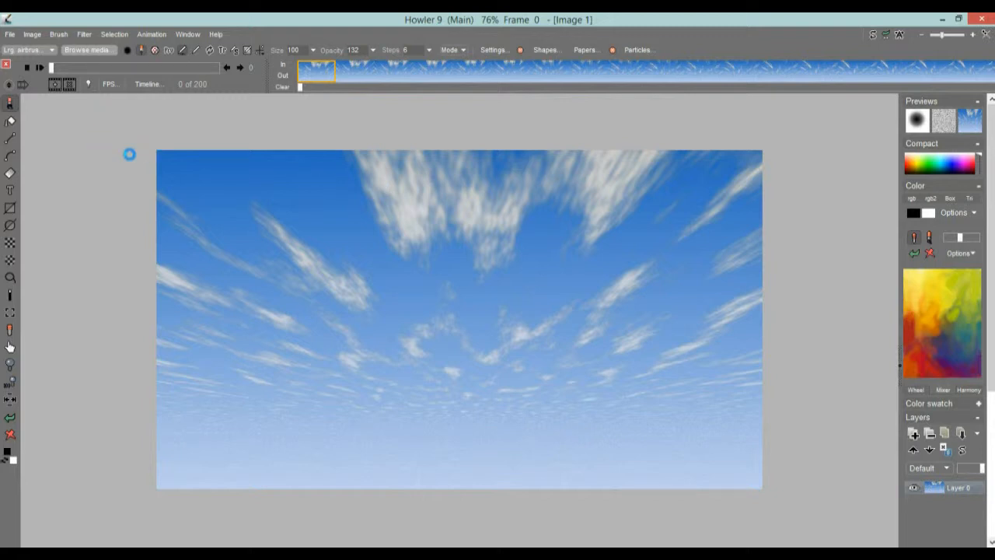
left_click_drag(765, 400, 810, 467)
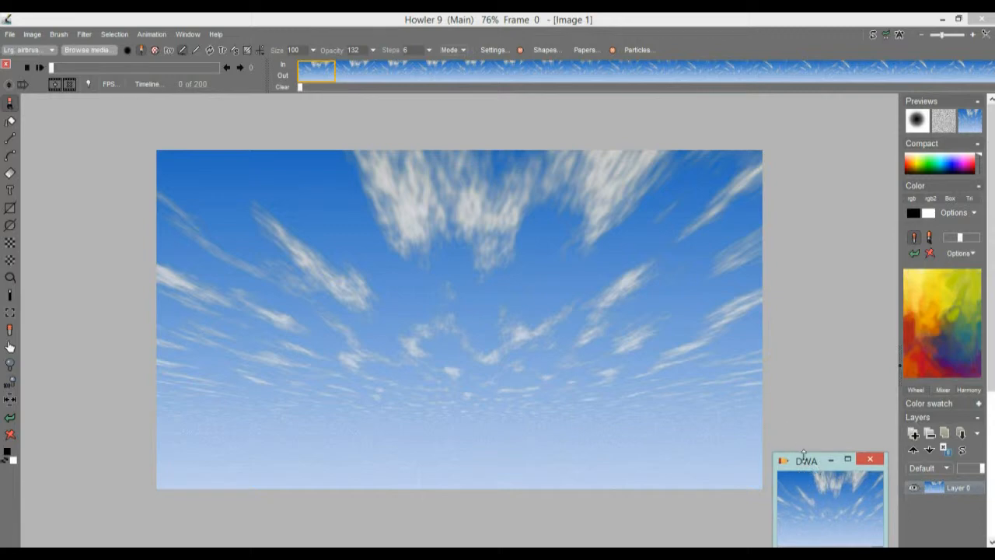
- Clear the animation's first frame to a blank white canvas
left_click_drag(604, 326, 553, 302)
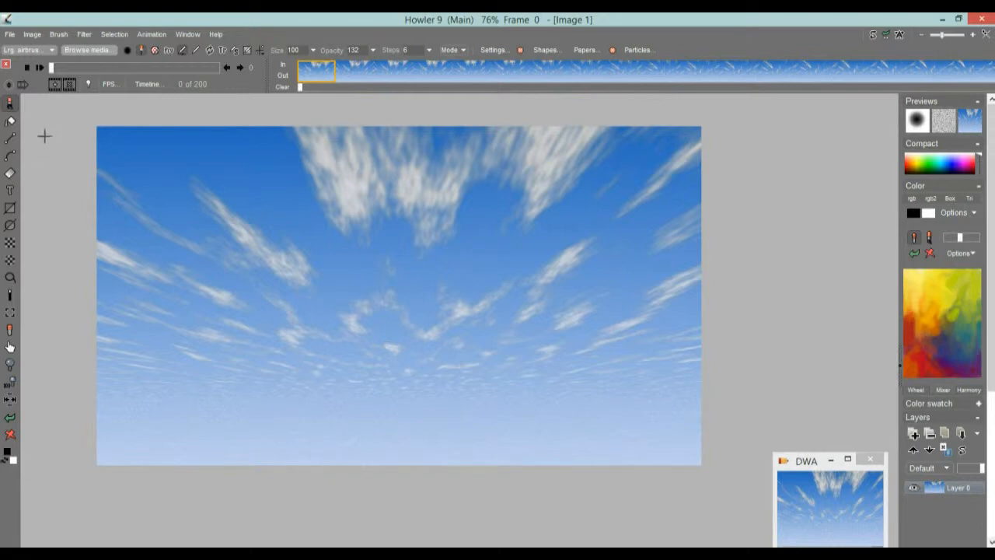
mouse_move(51, 69)
left_mouse_down()
mouse_move(109, 69)
mouse_move(50, 68)
left_mouse_up()
left_click(10, 434)
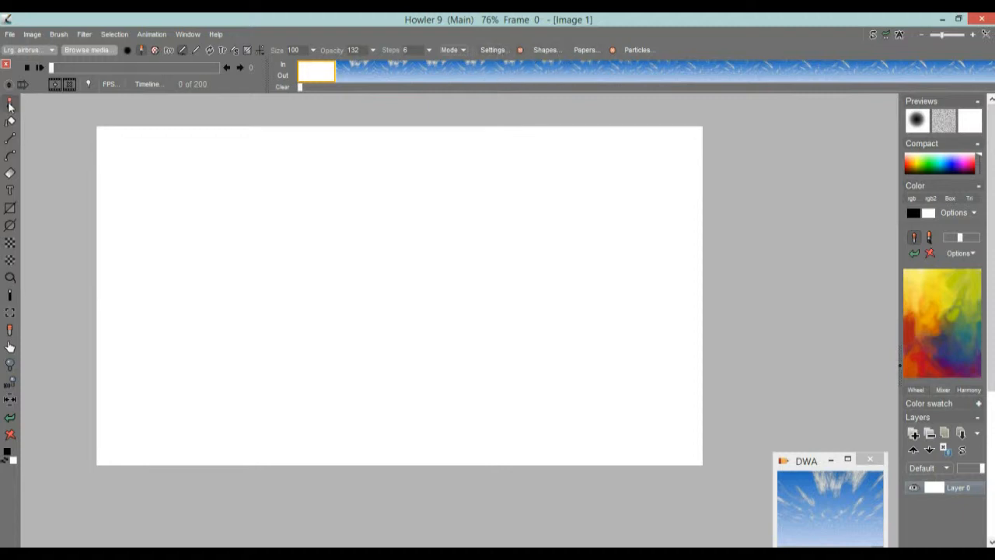
- Load the "Draw a seashell.opt" particle preset in the Optipuss settings
left_click(631, 50)
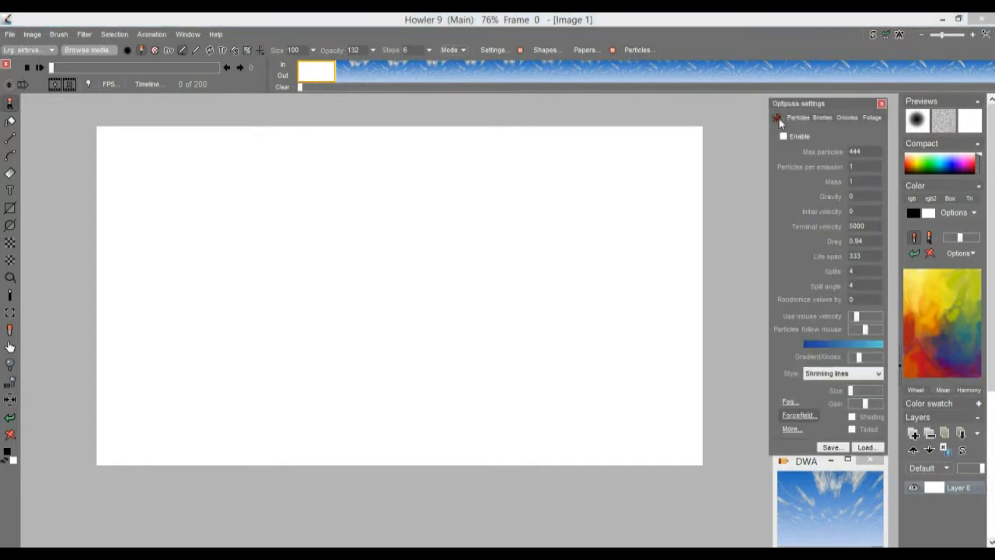
left_click_drag(829, 102, 827, 105)
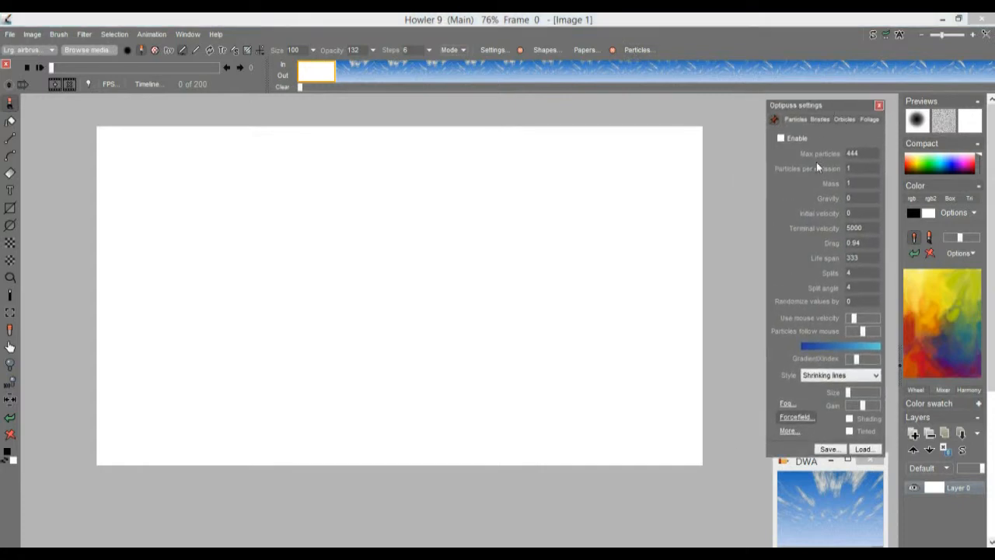
left_click(863, 450)
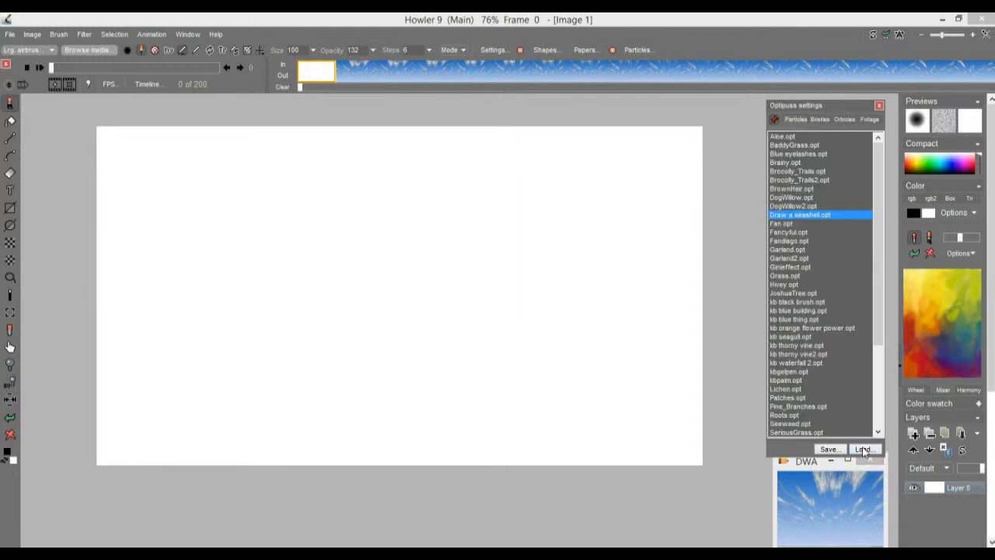
left_click(807, 218)
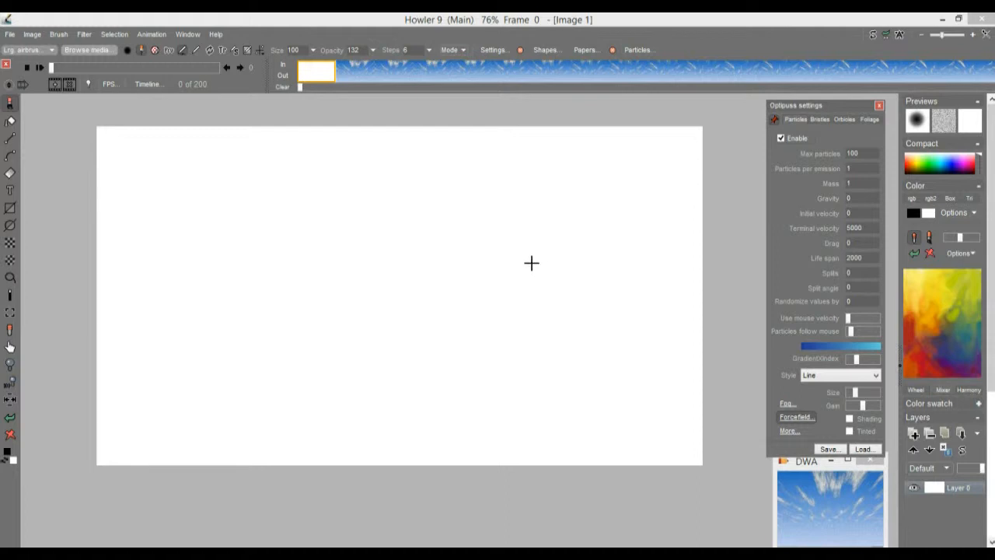
- Try several curved seashell particle strokes across the canvas, clearing the frame after each round
mouse_move(411, 269)
left_mouse_down()
mouse_move(291, 287)
mouse_move(453, 314)
mouse_move(425, 256)
mouse_move(500, 215)
mouse_move(482, 250)
left_mouse_up()
mouse_move(528, 213)
left_mouse_down()
mouse_move(506, 247)
mouse_move(395, 329)
mouse_move(596, 249)
mouse_move(370, 356)
left_mouse_up()
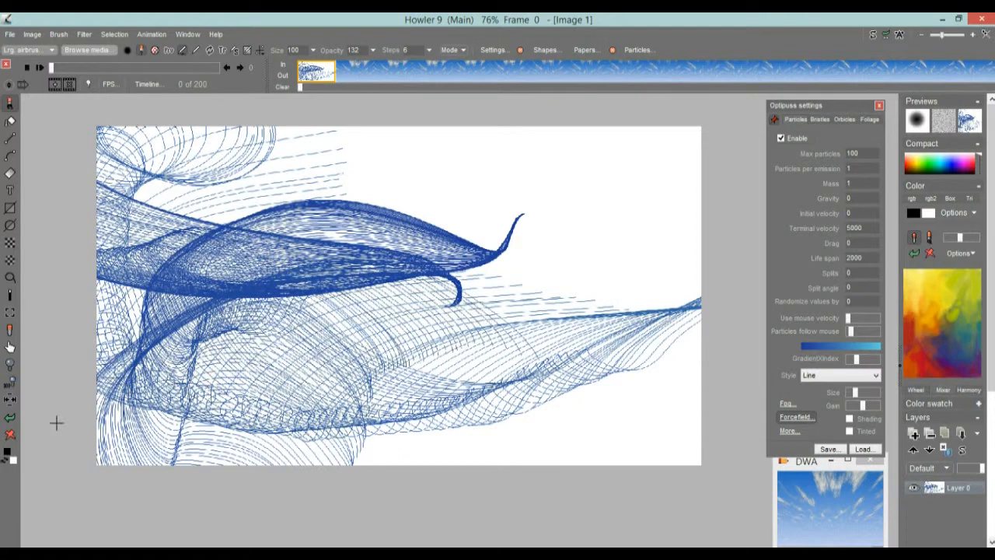
left_click(10, 436)
mouse_move(238, 332)
left_mouse_down()
mouse_move(380, 340)
mouse_move(327, 230)
left_mouse_up()
mouse_move(267, 217)
left_mouse_down()
mouse_move(362, 207)
mouse_move(391, 222)
left_mouse_up()
mouse_move(192, 414)
left_mouse_down()
mouse_move(178, 357)
mouse_move(339, 351)
mouse_move(413, 316)
mouse_move(752, 201)
left_mouse_up()
left_click(10, 436)
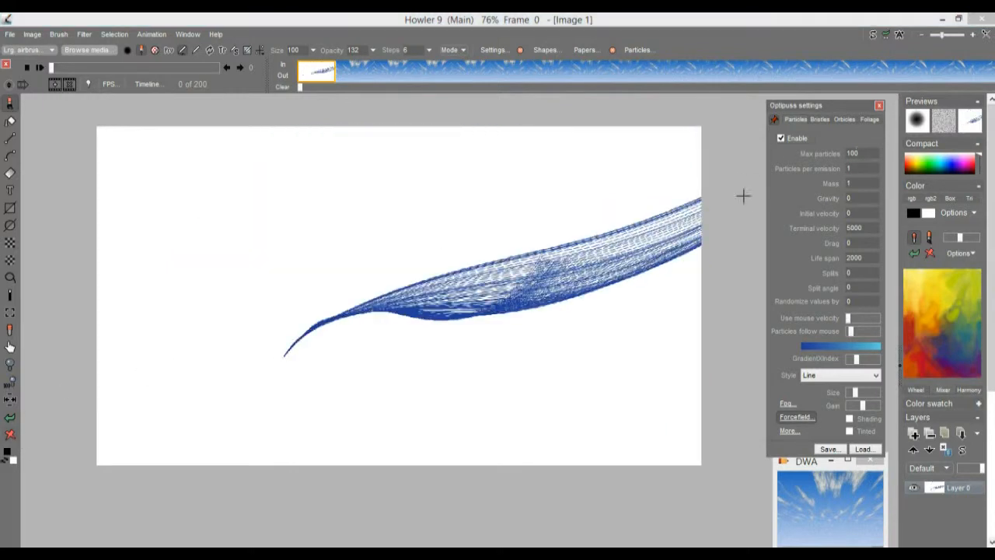
- Paint more seashell particle strokes at 100% zoom and clear the frame
mouse_move(301, 366)
left_mouse_down()
mouse_move(355, 283)
mouse_move(382, 337)
left_mouse_up()
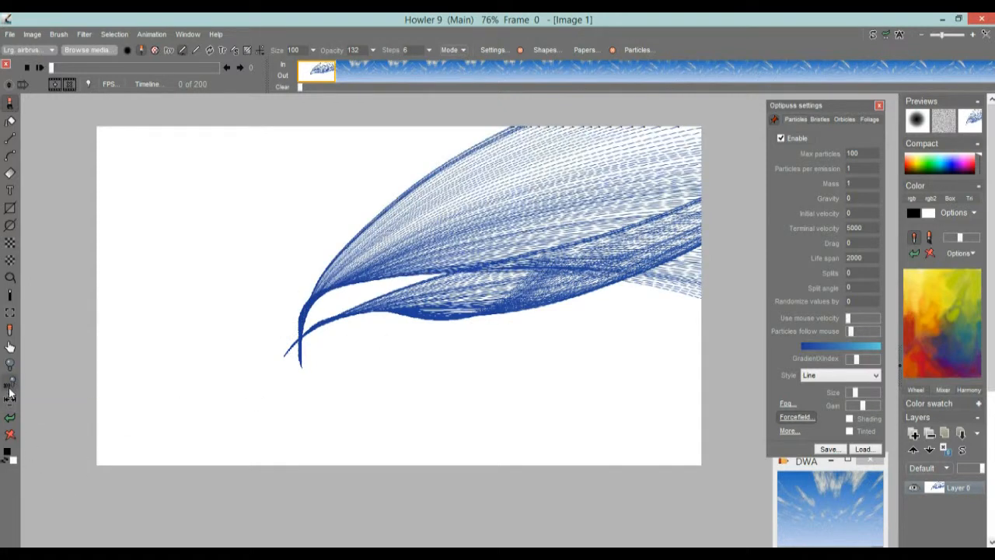
left_click(10, 386)
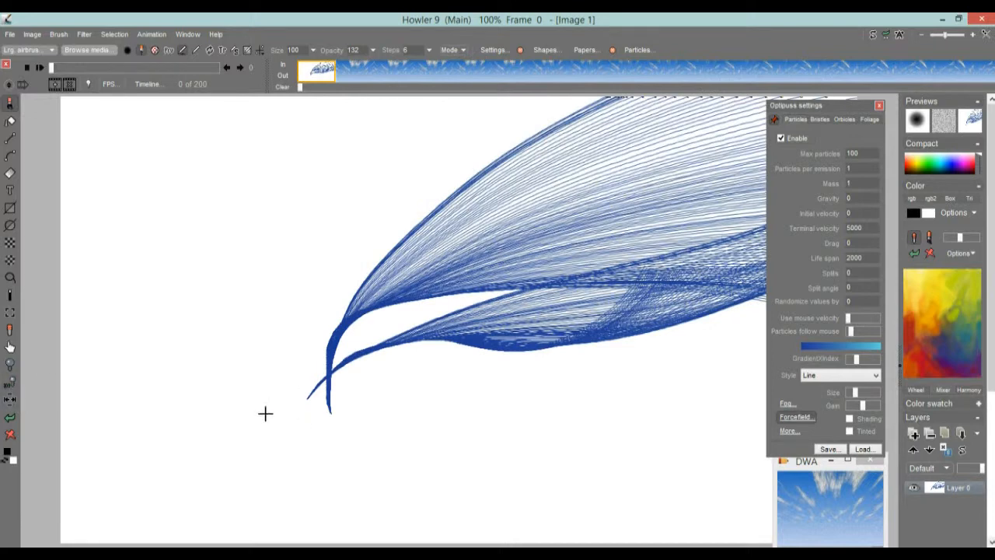
left_click_drag(265, 412, 266, 288)
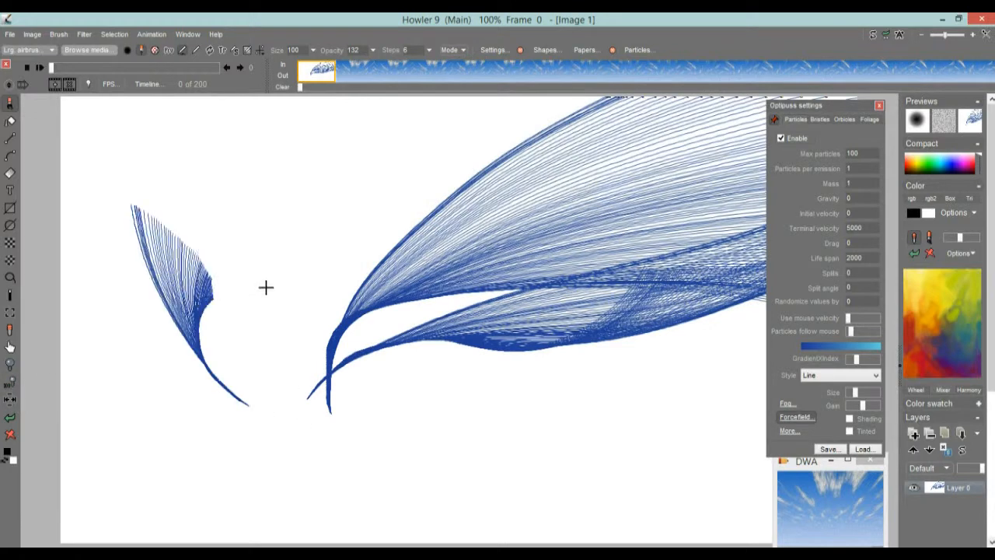
left_click(15, 435)
- Paint a sweeping seashell particle stroke starting near the canvas's lower-left corner and inspect its fine lines up close
left_click_drag(109, 454, 238, 453)
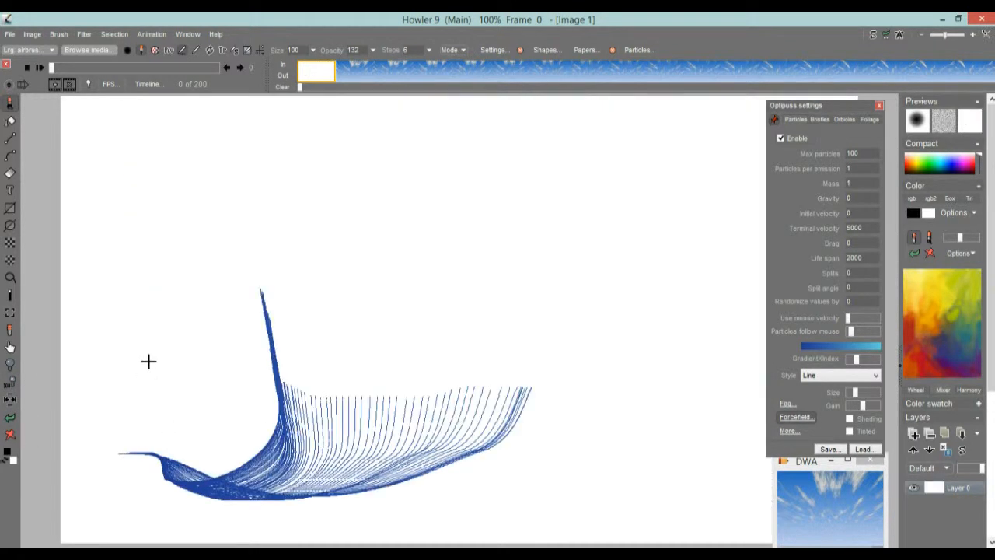
scroll(447, 295, "up", 6)
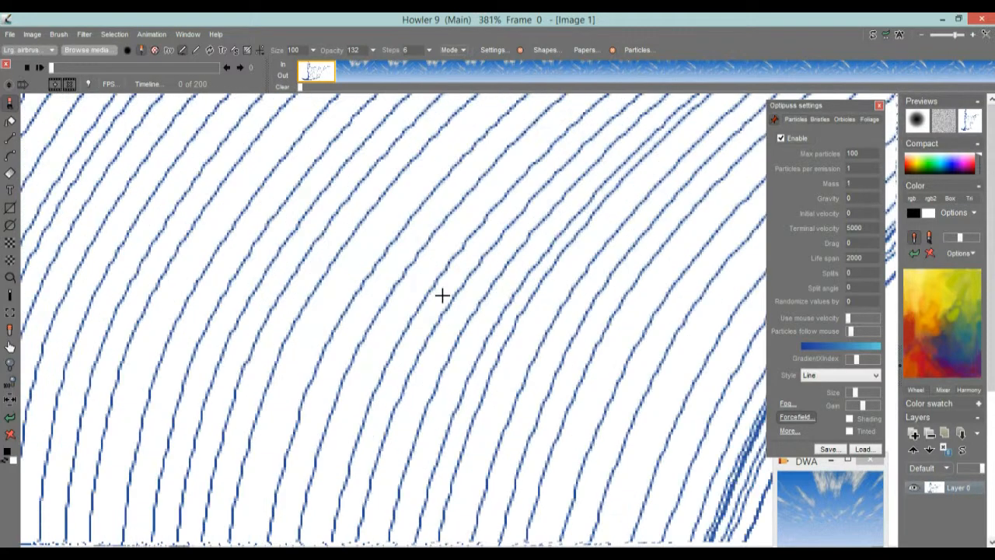
scroll(442, 316, "down", 6)
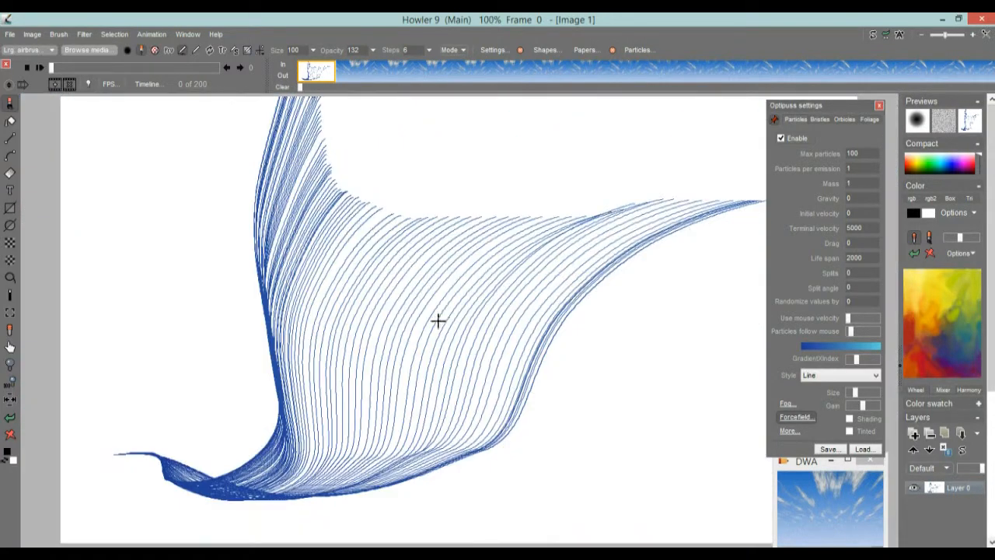
- Clear the frame, keep the Line particle style, and paint a curved stroke across the canvas
left_click(15, 436)
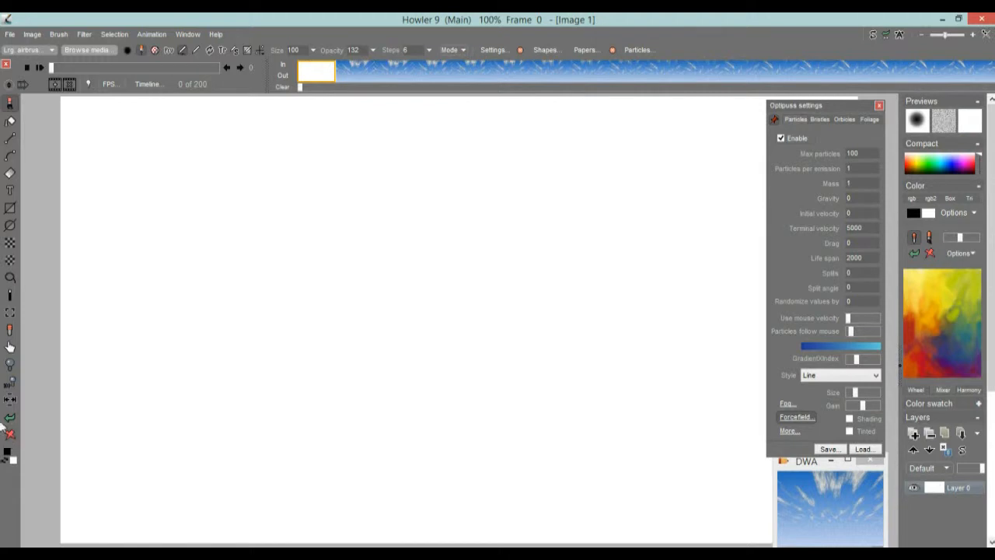
left_click(809, 378)
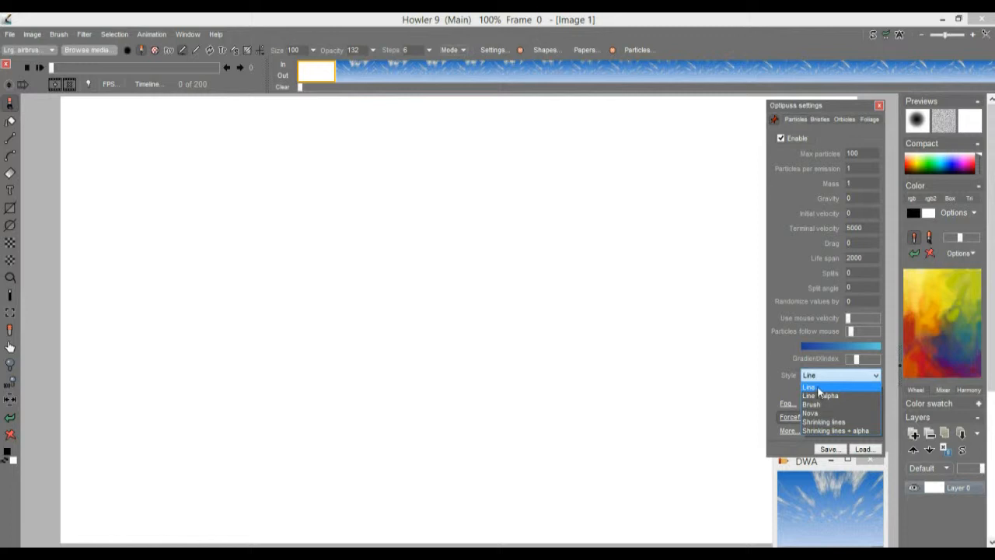
left_click(291, 413)
mouse_move(336, 377)
left_mouse_down()
mouse_move(475, 290)
mouse_move(507, 391)
left_mouse_up()
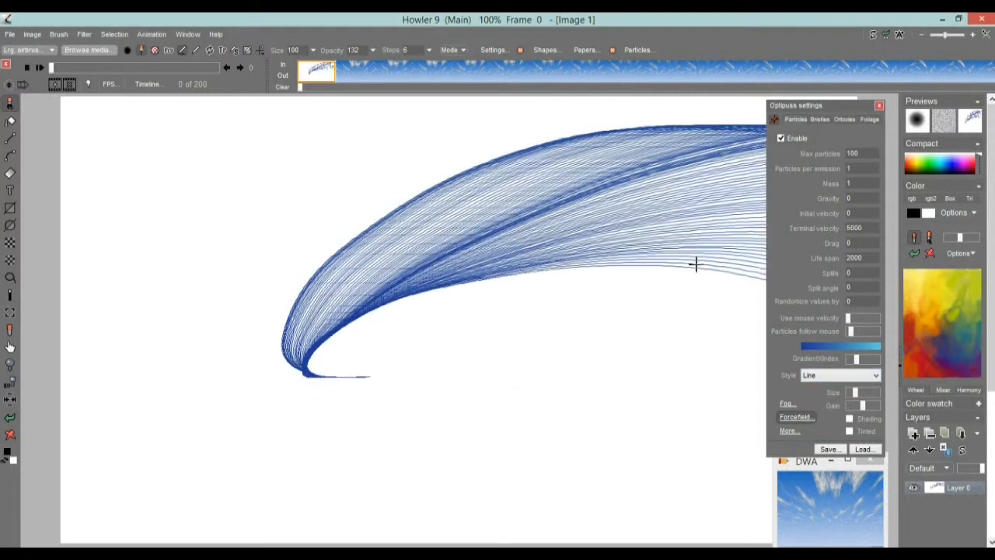
- Set the particle style to Shrinking lines and paint a sweeping stroke up through the existing one
left_click(826, 378)
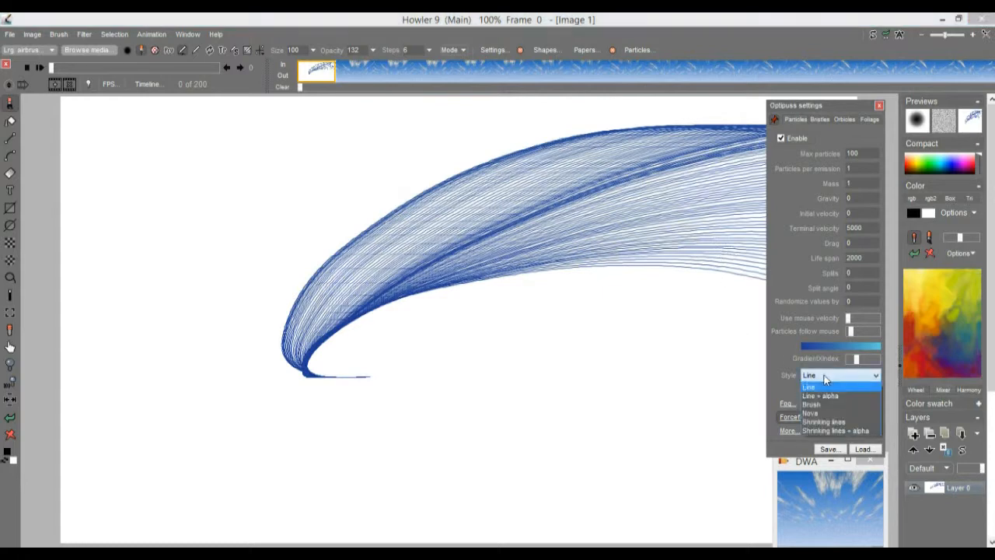
left_click(820, 422)
mouse_move(441, 474)
left_mouse_down()
mouse_move(489, 442)
mouse_move(387, 351)
mouse_move(555, 366)
left_mouse_up()
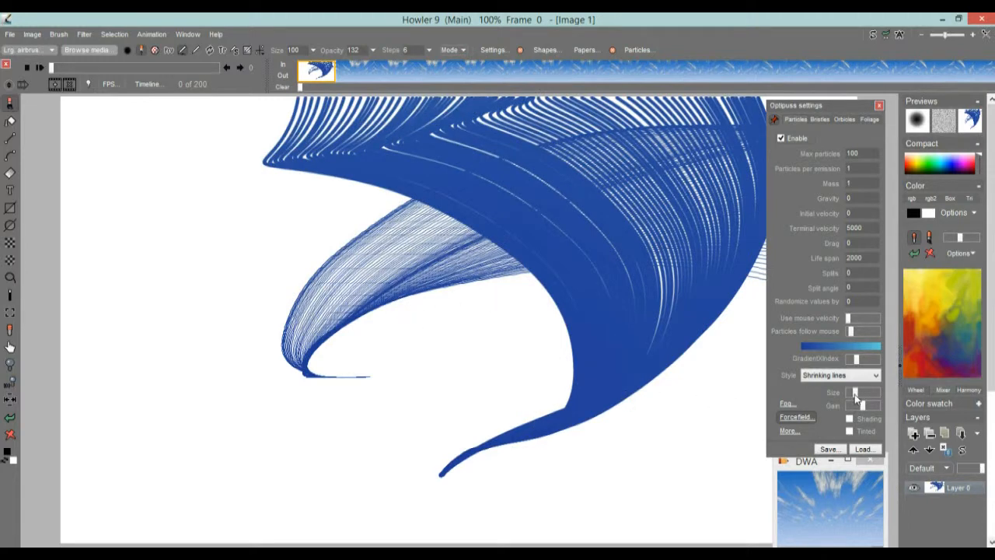
- Clear the frame, reduce the particle size to its minimum, and paint two fine strokes, inspecting their lines up close
left_click(11, 436)
left_click_drag(854, 394, 836, 391)
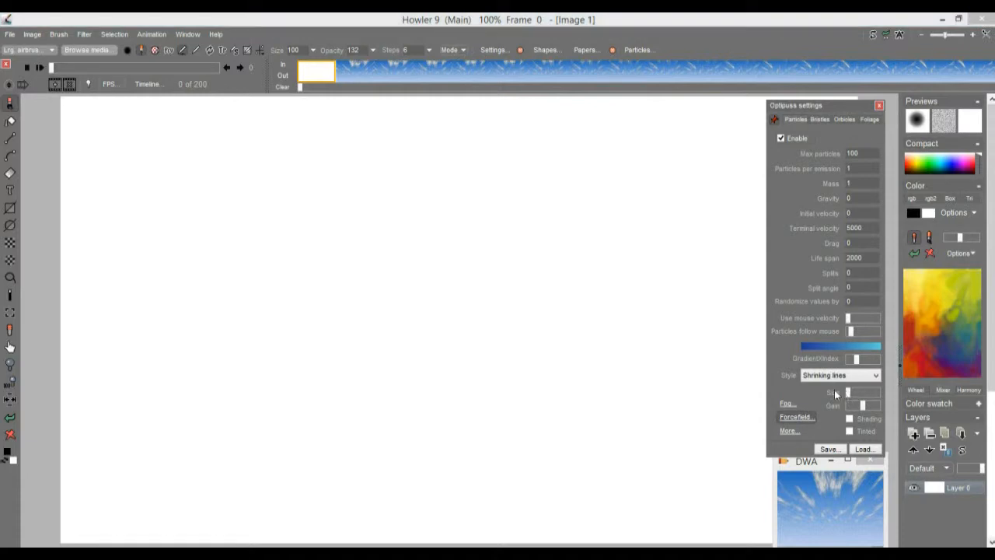
left_click_drag(456, 455, 496, 377)
left_click_drag(378, 381, 434, 326)
scroll(483, 385, "up", 5)
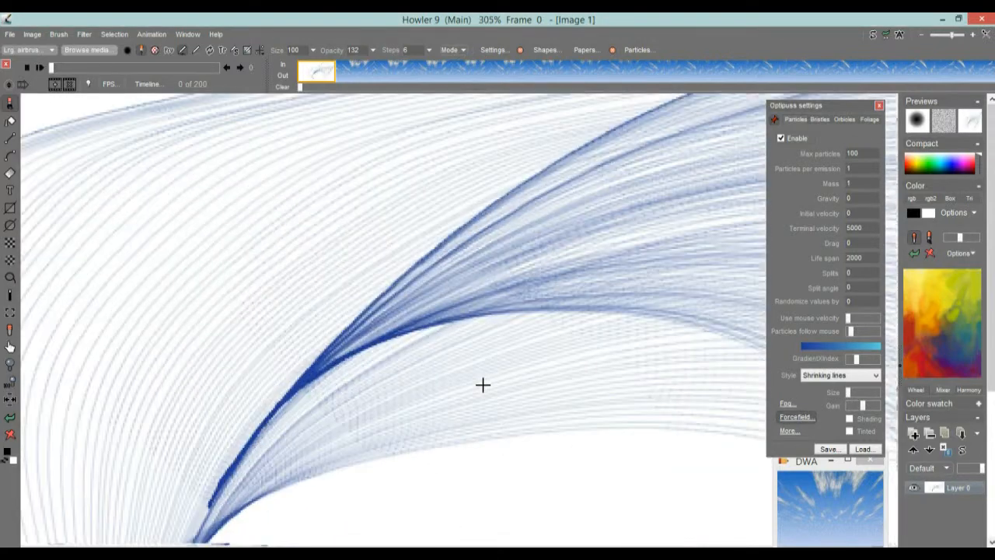
scroll(483, 385, "down", 8)
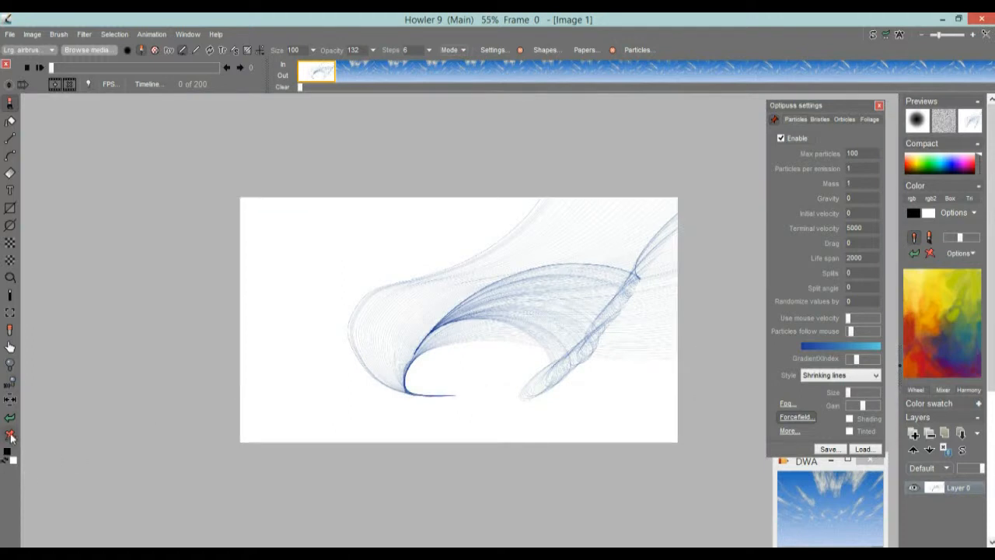
- Swap the two paint colours, clear the frame to black, and paint a curling particle stroke to examine up close
left_click(7, 463)
left_click(11, 436)
mouse_move(365, 367)
left_mouse_down()
mouse_move(435, 321)
mouse_move(553, 342)
mouse_move(493, 326)
mouse_move(487, 343)
mouse_move(567, 337)
left_mouse_up()
scroll(487, 343, "up", 10)
scroll(378, 280, "down", 6)
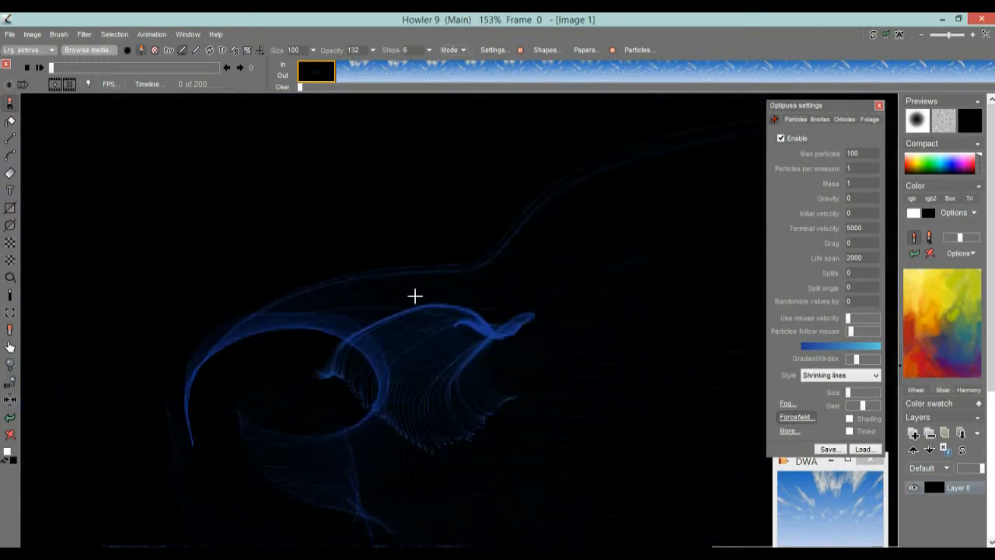
- Clear the frame at 100% zoom, set max particles to 234 and particles per emission to 3, and paint three strokes
left_click(14, 435)
left_click(10, 386)
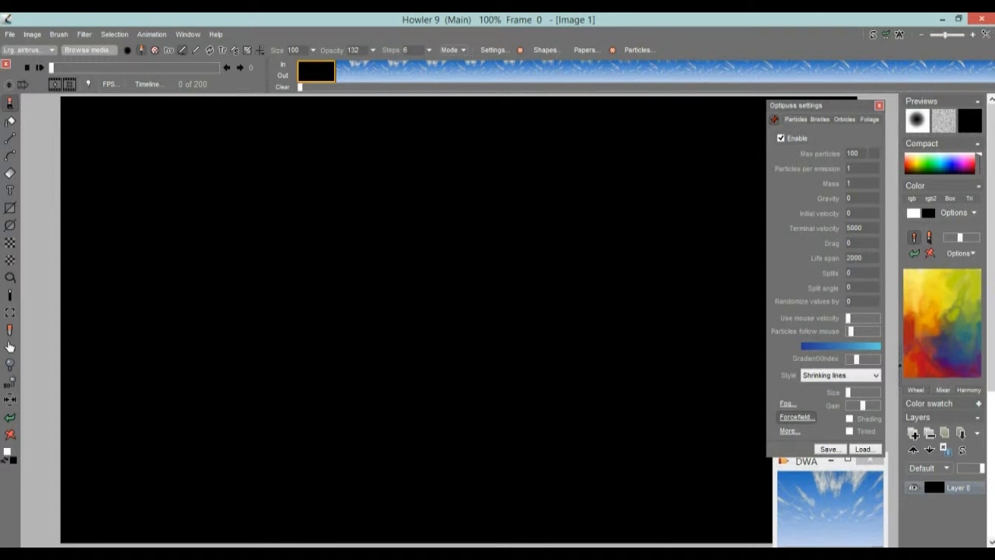
left_click_drag(869, 153, 846, 153)
type("234")
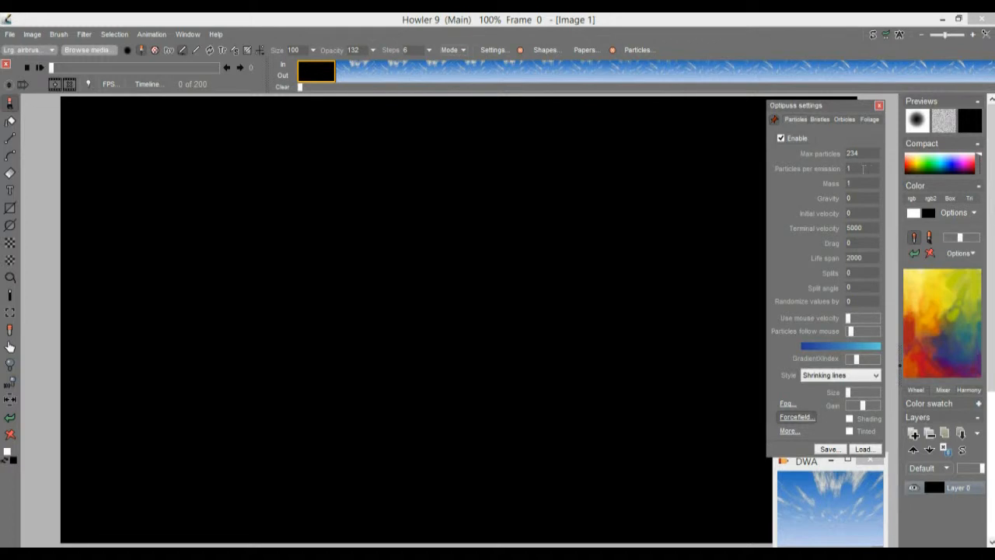
type("3")
mouse_move(409, 311)
left_mouse_down()
mouse_move(451, 353)
mouse_move(555, 274)
left_mouse_up()
mouse_move(292, 272)
left_mouse_down()
mouse_move(391, 226)
mouse_move(502, 363)
left_mouse_up()
mouse_move(552, 198)
left_mouse_down()
mouse_move(682, 331)
mouse_move(706, 265)
left_mouse_up()
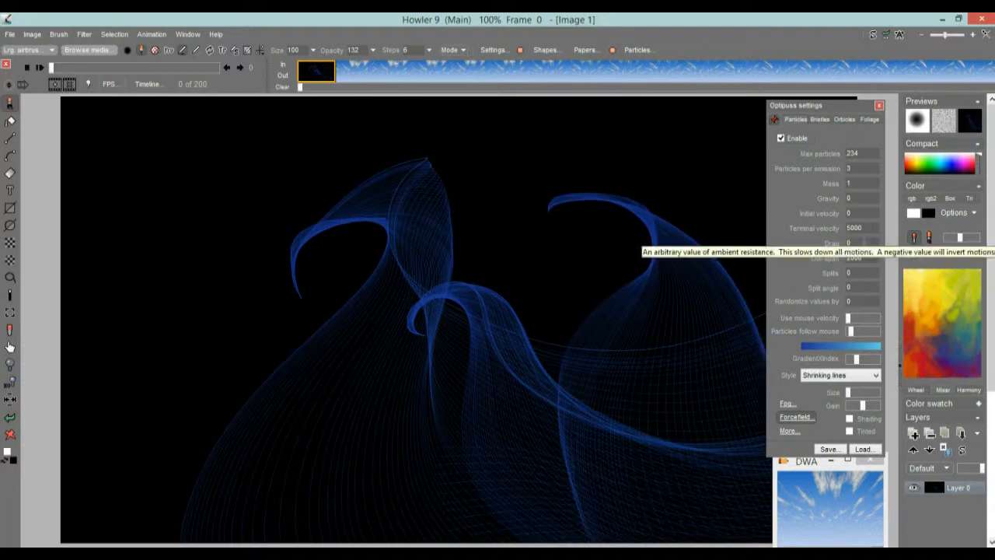
- Set the particle drag to 1 and paint several short test strokes in the canvas's left part
left_click(860, 242)
type("1")
left_click_drag(241, 289, 239, 315)
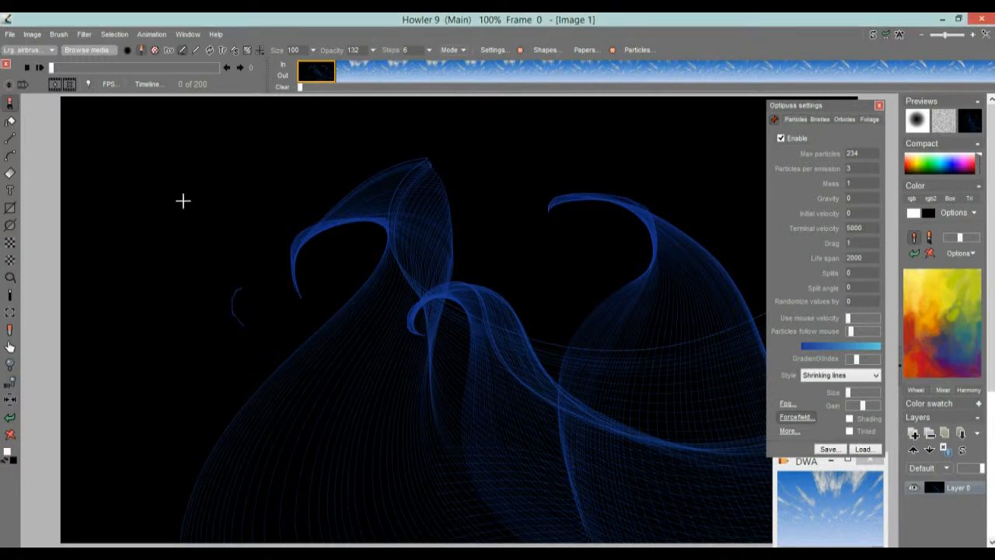
left_click_drag(215, 209, 259, 252)
mouse_move(192, 287)
left_mouse_down()
mouse_move(212, 251)
mouse_move(254, 241)
left_mouse_up()
left_click_drag(259, 301, 259, 308)
- Set the particle drag to 2 and paint a test stroke near the canvas centre
double_click(868, 244)
type("2")
left_click_drag(352, 306, 458, 220)
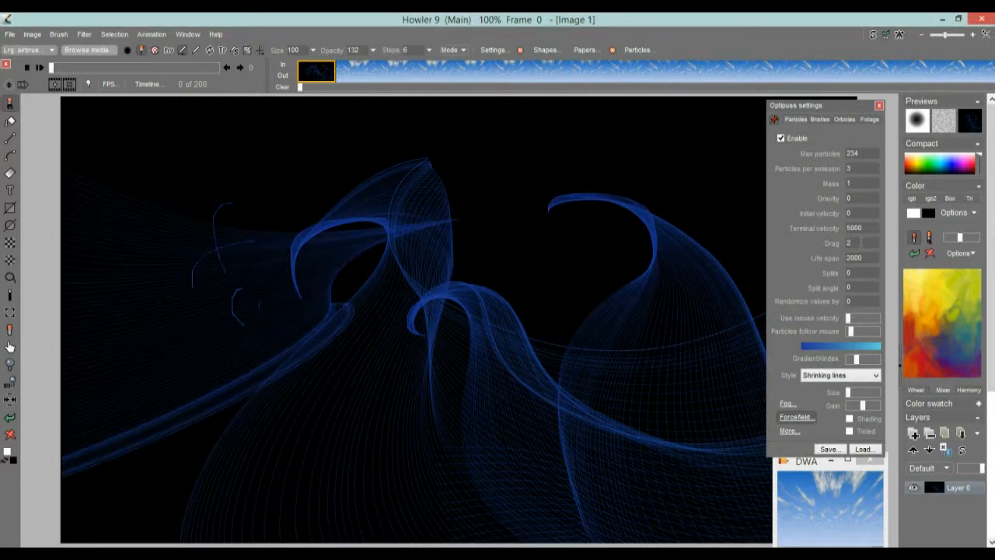
- Set the particle drag back to 0 and paint a stroke across the canvas centre
double_click(862, 242)
type("0")
mouse_move(393, 326)
left_mouse_down()
mouse_move(506, 226)
mouse_move(518, 371)
mouse_move(455, 389)
left_mouse_up()
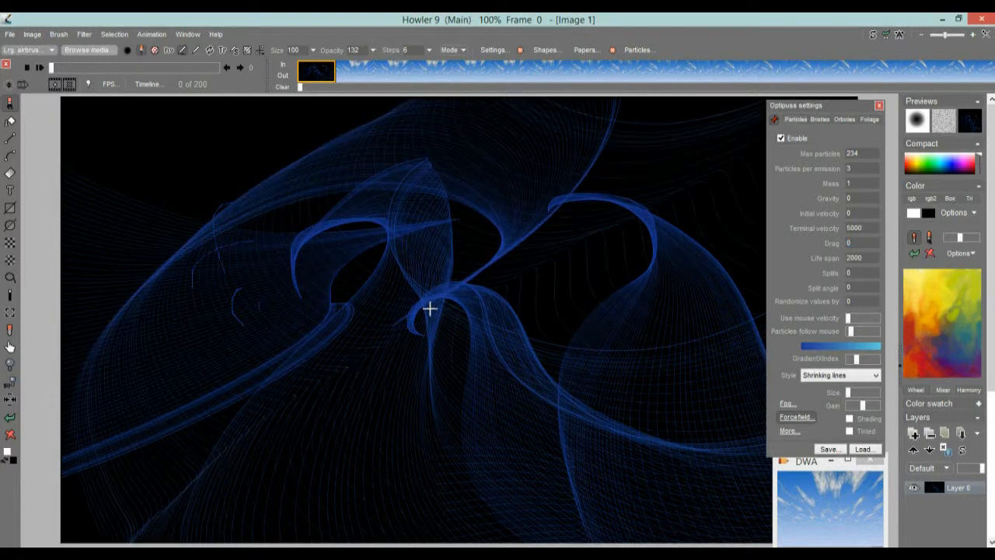
- Set the particle drag to 0.9 and paint test strokes, clearing the frame after the first one
double_click(862, 244)
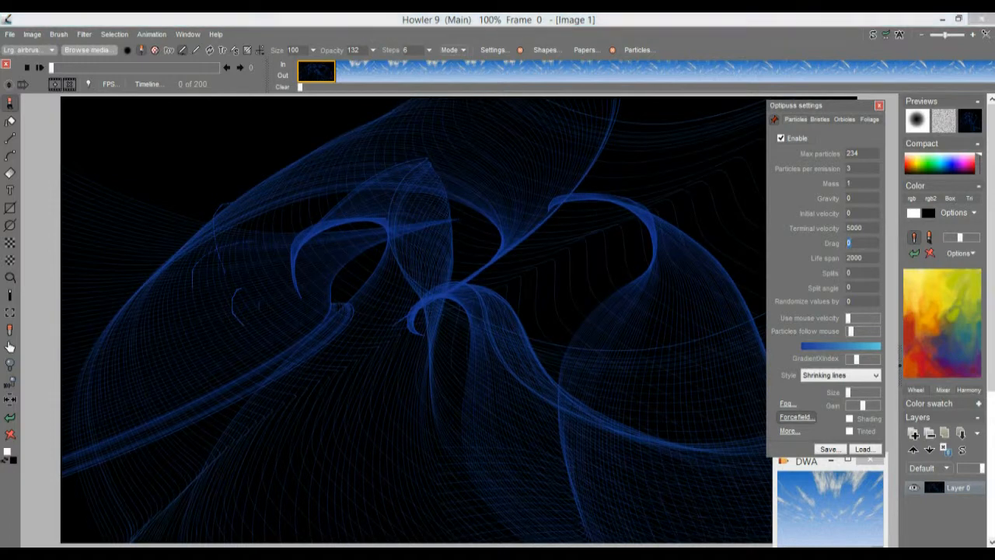
type("0.9")
mouse_move(431, 378)
left_mouse_down()
mouse_move(358, 378)
mouse_move(386, 442)
left_mouse_up()
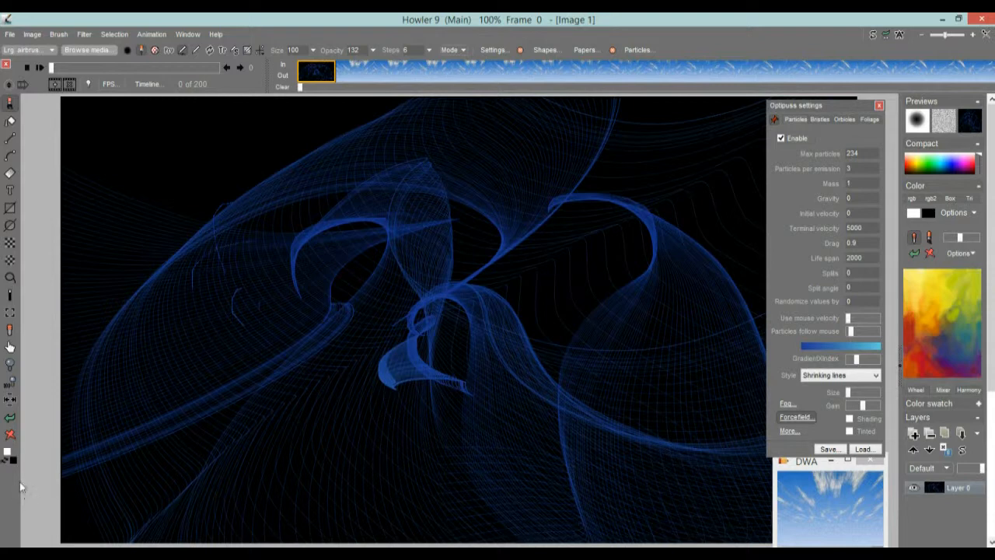
left_click(10, 436)
left_click_drag(362, 364, 457, 280)
mouse_move(409, 174)
left_mouse_down()
mouse_move(234, 231)
mouse_move(234, 327)
mouse_move(599, 342)
left_mouse_up()
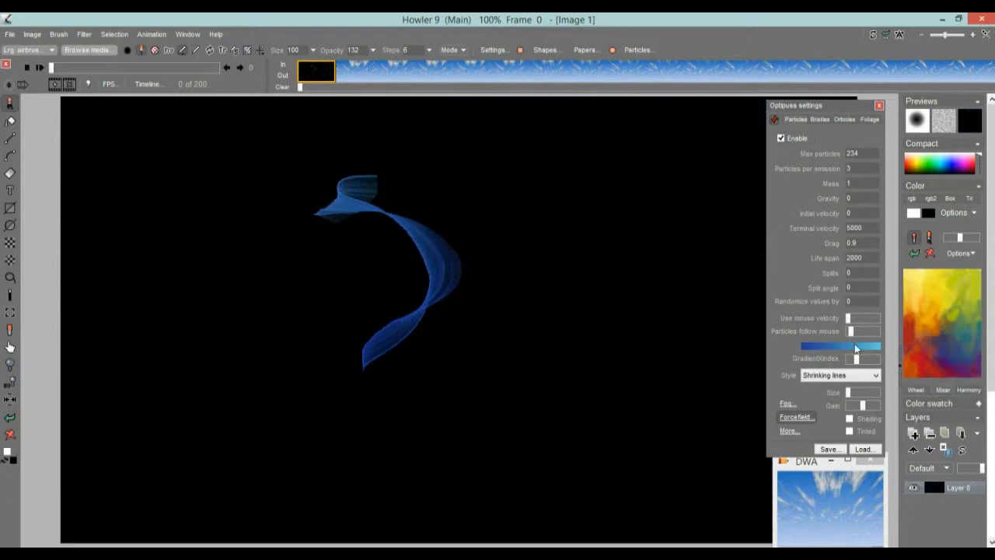
- Raise the Particles follow mouse amount to about mid-range and paint a stroke from right to left
left_click_drag(863, 330, 865, 334)
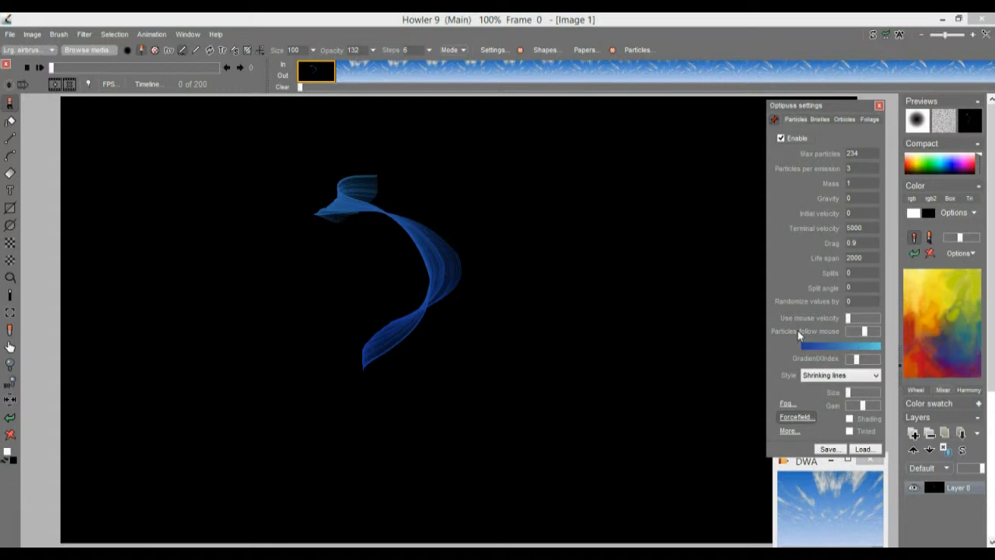
left_click_drag(873, 332, 861, 333)
mouse_move(608, 374)
left_mouse_down()
mouse_move(557, 379)
mouse_move(601, 260)
mouse_move(287, 402)
mouse_move(300, 403)
left_mouse_up()
- Raise the Use mouse velocity amount to about mid-range and paint a looping stroke across the canvas
left_click(860, 325)
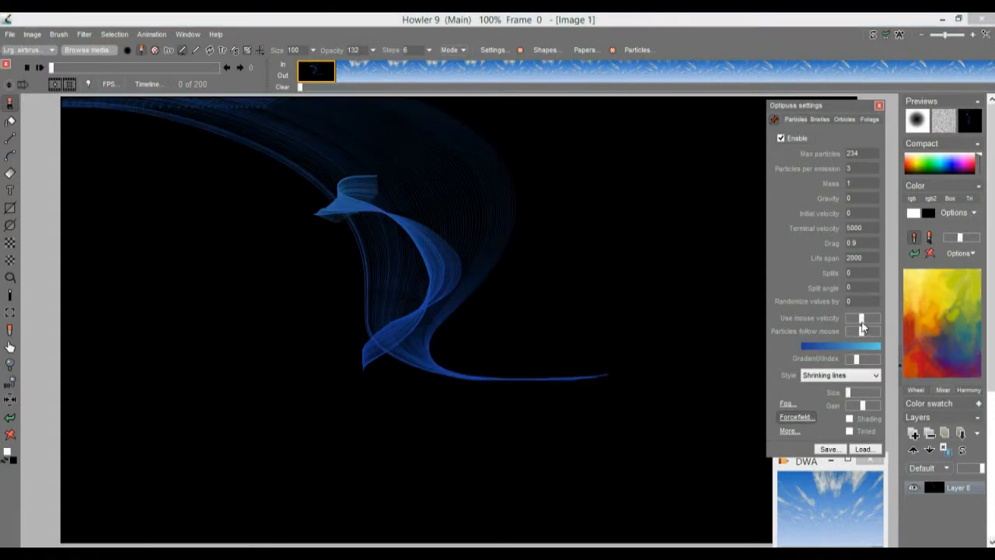
left_click_drag(869, 327, 863, 326)
mouse_move(560, 395)
left_mouse_down()
mouse_move(580, 229)
mouse_move(307, 375)
left_mouse_up()
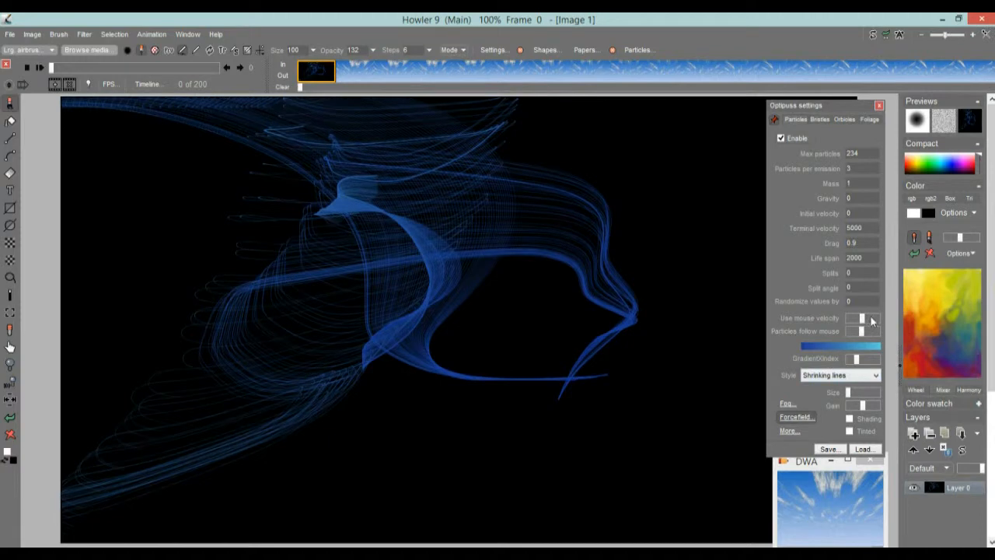
- Set Splits to 5 and paint a test stroke, then clear the frame and paint another
left_click(858, 272)
type("5")
left_click_drag(673, 400, 662, 300)
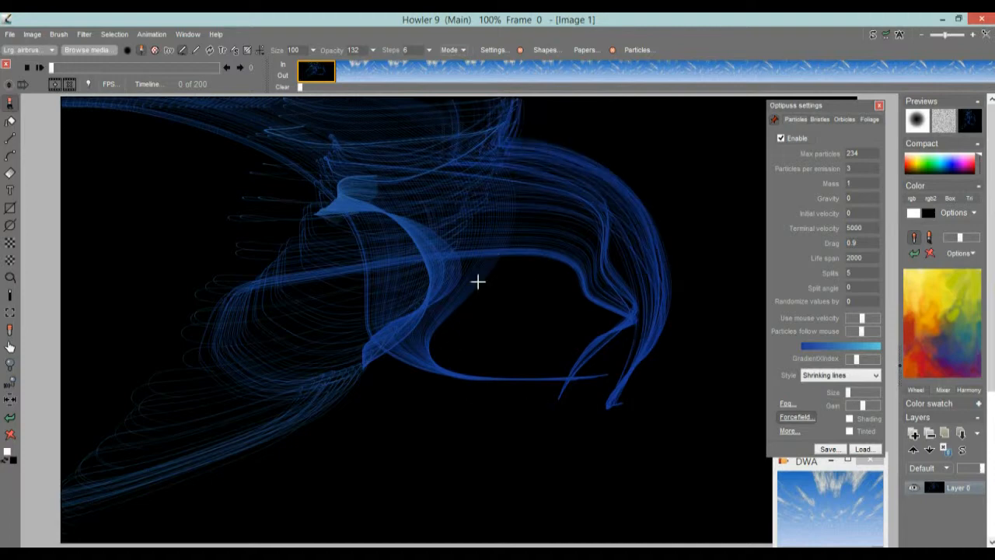
left_click(10, 436)
mouse_move(333, 385)
left_mouse_down()
mouse_move(458, 347)
mouse_move(536, 248)
mouse_move(308, 212)
left_mouse_up()
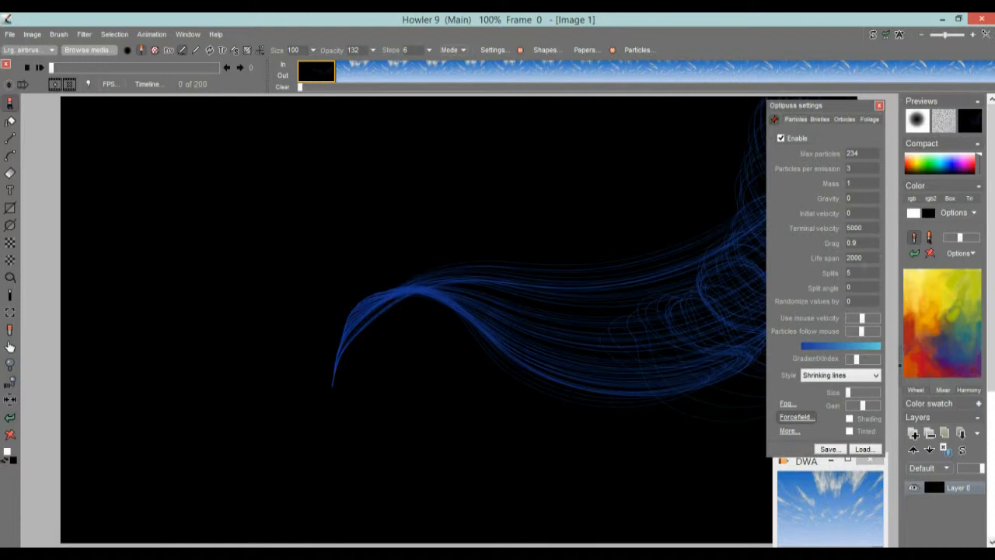
- Set the split angle to 5 and paint a curved stroke on the left half of the canvas
double_click(859, 273)
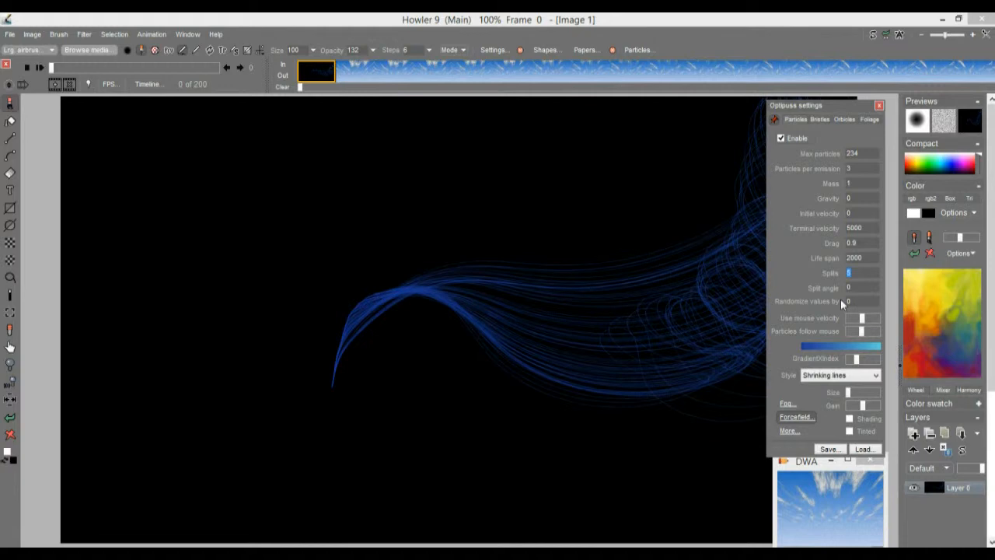
type("5")
mouse_move(286, 365)
left_mouse_down()
mouse_move(341, 247)
mouse_move(454, 405)
mouse_move(256, 275)
left_mouse_up()
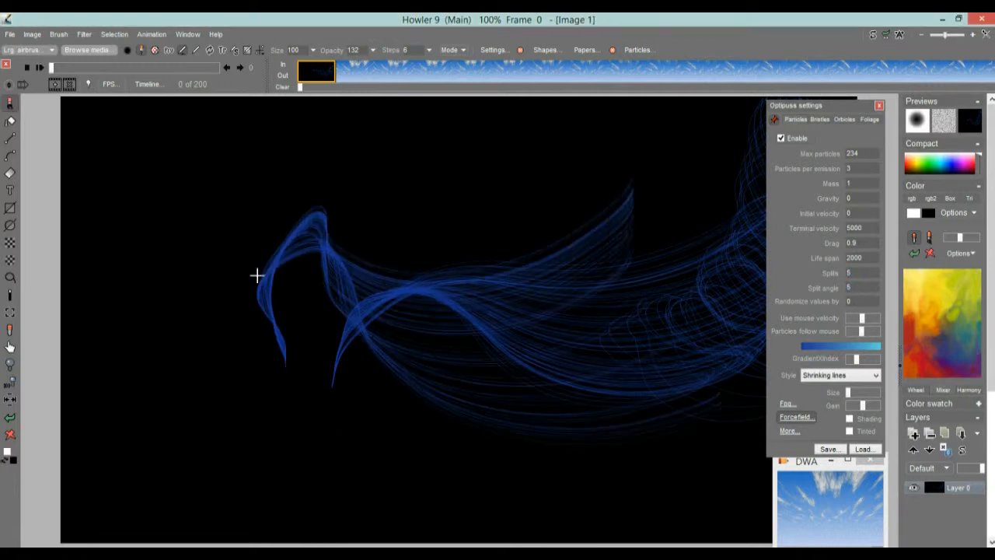
- Set the particle drag to 0.95 and paint two strokes sweeping rightward from the canvas's left side
double_click(851, 242)
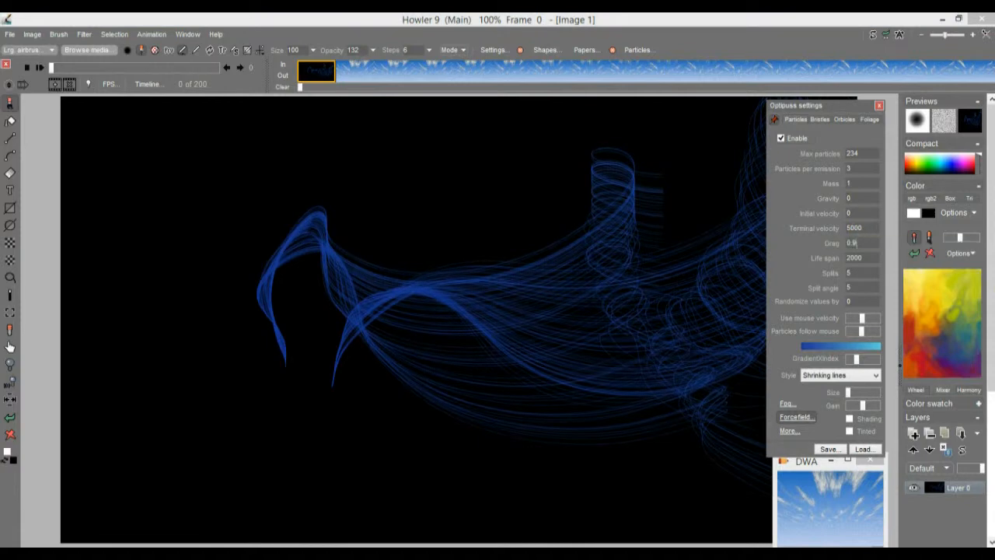
mouse_move(175, 424)
left_mouse_down()
mouse_move(211, 337)
mouse_move(451, 216)
left_mouse_up()
left_click_drag(201, 336, 729, 227)
- Set the particle gravity to 1 and paint a short test mark near the canvas centre
left_click_drag(859, 198, 811, 219)
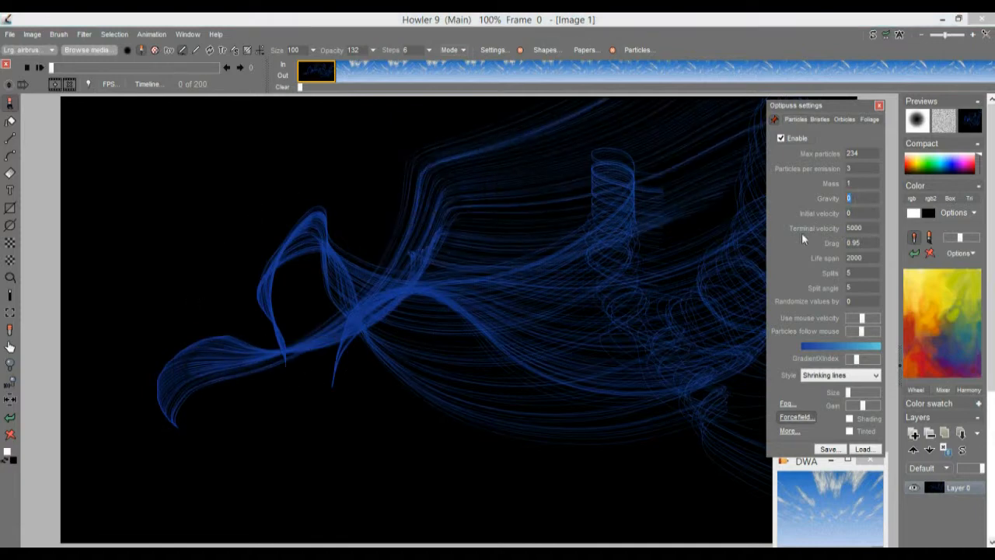
type("1")
left_click(369, 254)
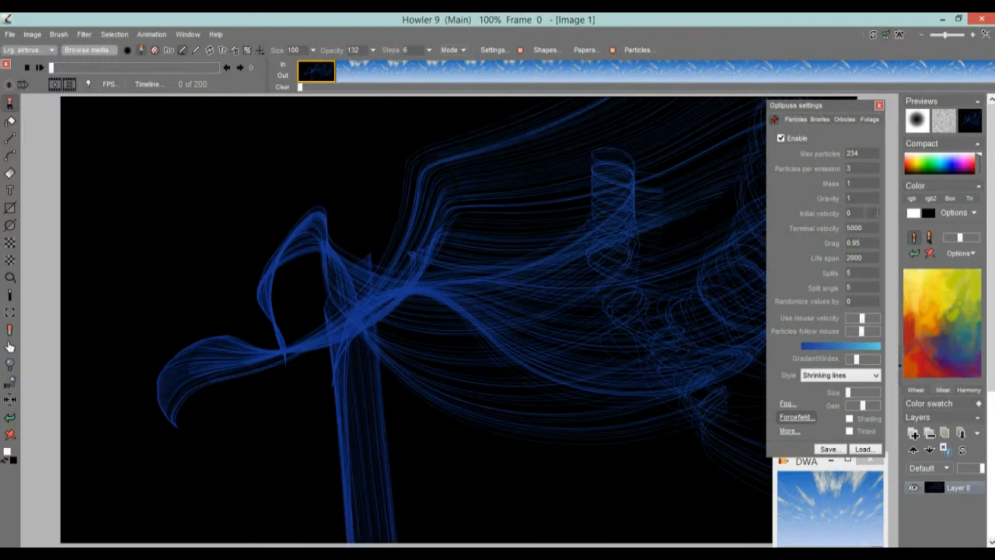
- Return gravity to 0, set the initial velocity to 2, and paint test strokes, clearing the frame between them
left_click_drag(877, 212, 843, 211)
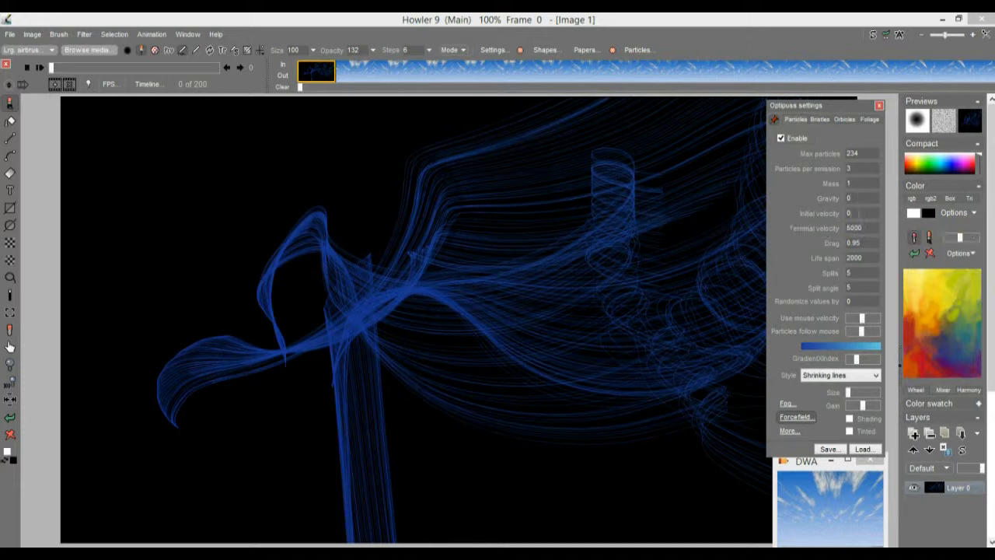
type("2")
mouse_move(476, 328)
left_mouse_down()
mouse_move(509, 280)
mouse_move(420, 245)
mouse_move(409, 385)
mouse_move(542, 393)
left_mouse_up()
left_click(11, 433)
mouse_move(258, 355)
left_mouse_down()
mouse_move(282, 307)
mouse_move(498, 236)
left_mouse_up()
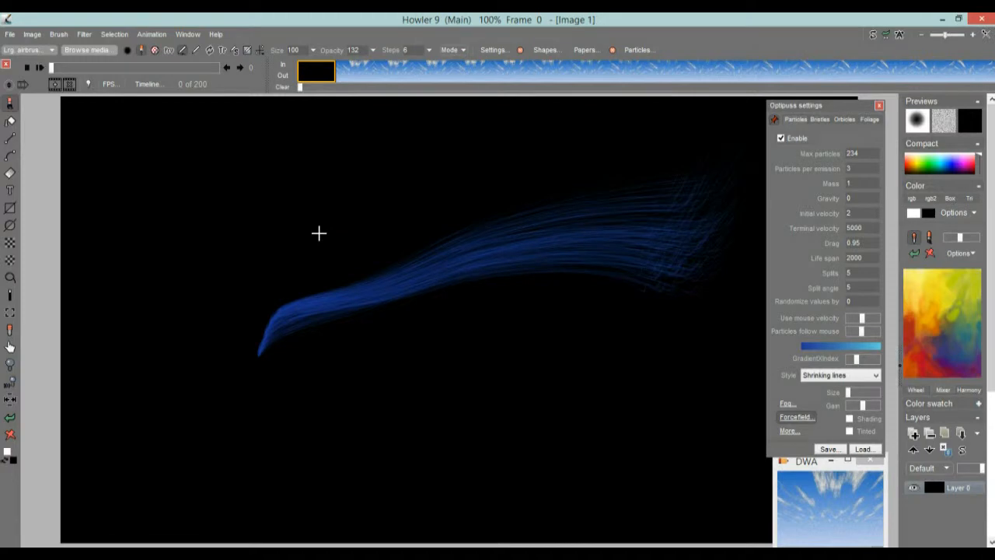
- Set the initial velocity back to 0 and paint a hooked stroke on the right half of the canvas
left_click(855, 212)
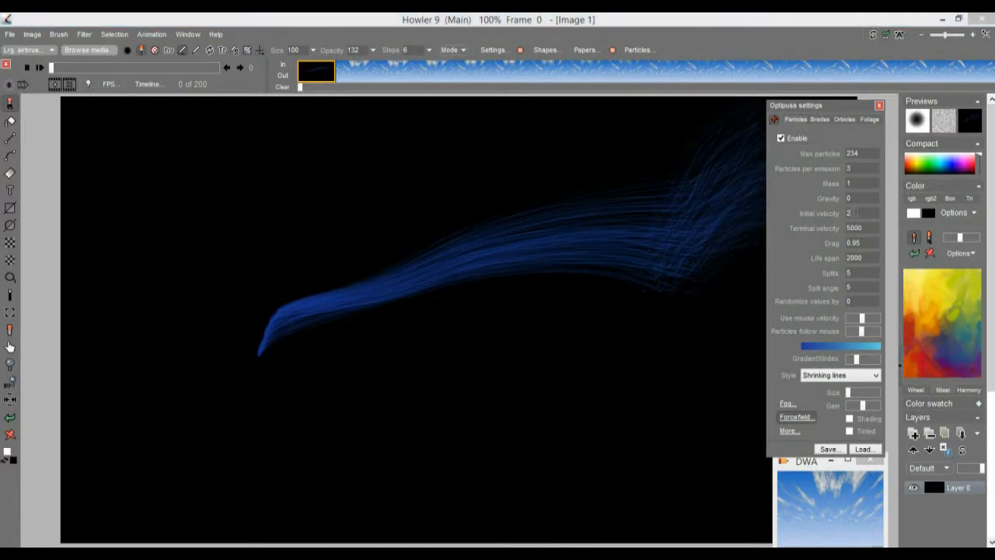
type("0")
mouse_move(439, 381)
left_mouse_down()
mouse_move(535, 380)
mouse_move(611, 304)
mouse_move(637, 255)
left_mouse_up()
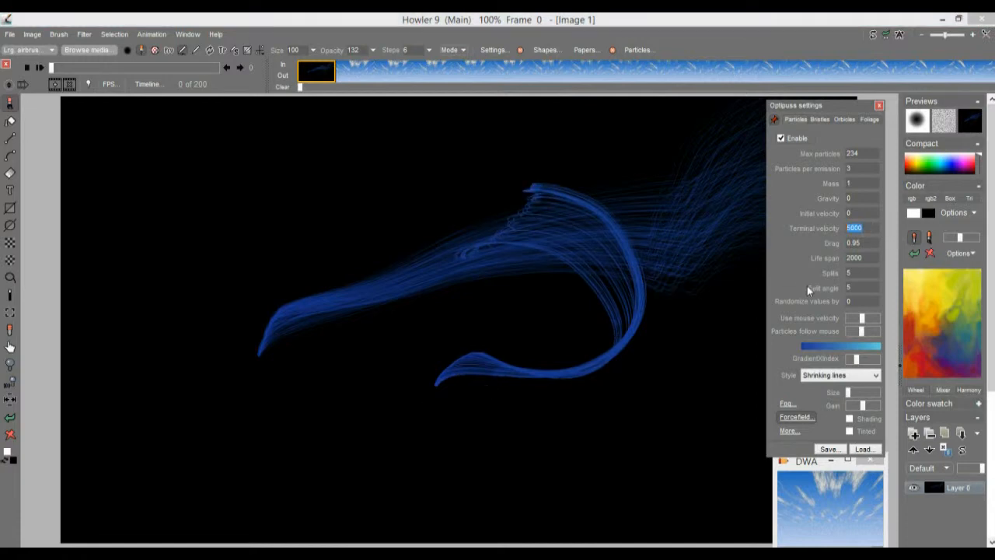
- Set the terminal velocity to 555 and paint two curved strokes starting from the canvas's lower left
type("555")
left_click_drag(354, 406, 337, 359)
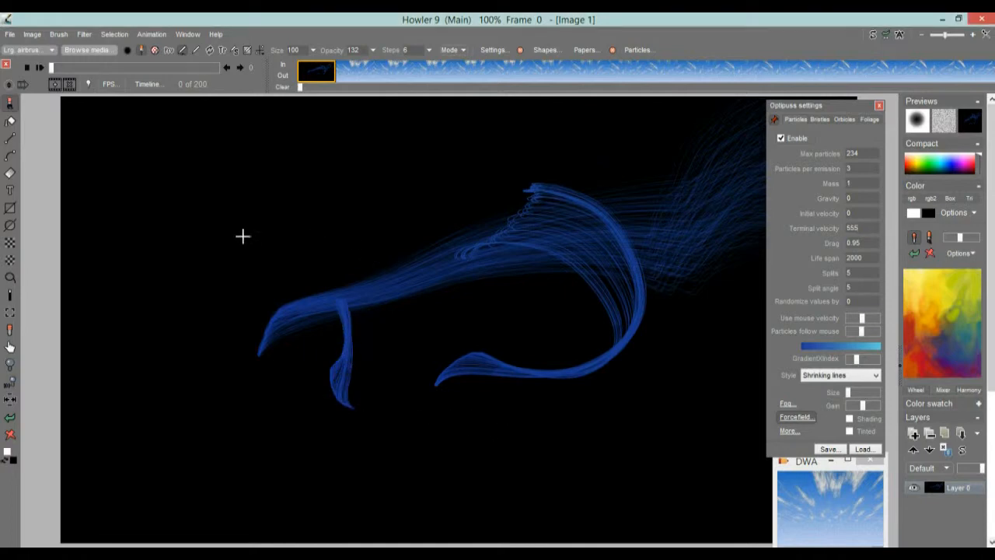
mouse_move(252, 405)
left_mouse_down()
mouse_move(306, 443)
mouse_move(489, 488)
mouse_move(407, 429)
mouse_move(401, 333)
mouse_move(242, 446)
mouse_move(253, 409)
mouse_move(418, 469)
mouse_move(375, 378)
mouse_move(302, 380)
mouse_move(545, 278)
left_mouse_up()
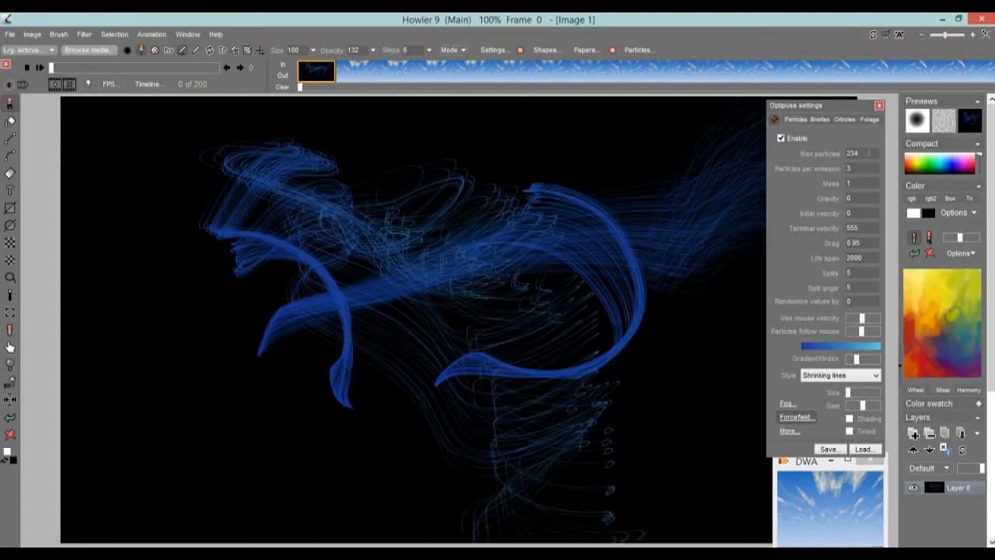
- Set max particles to 555, clear the frame, and paint long flowing strokes across the canvas
double_click(868, 154)
type("555")
left_click(10, 434)
mouse_move(167, 417)
left_mouse_down()
mouse_move(443, 376)
mouse_move(442, 302)
left_mouse_up()
mouse_move(285, 218)
left_mouse_down()
mouse_move(311, 409)
mouse_move(613, 407)
mouse_move(604, 448)
left_mouse_up()
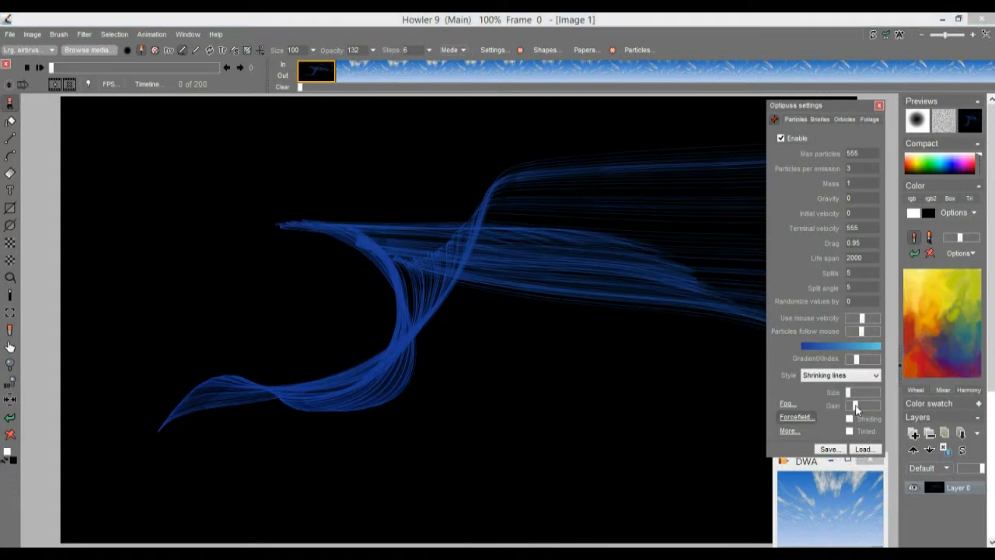
- Vary the particle gain lower and higher, painting curved test strokes through the middle of the canvas
mouse_move(617, 342)
left_mouse_down()
mouse_move(331, 214)
mouse_move(522, 336)
left_mouse_up()
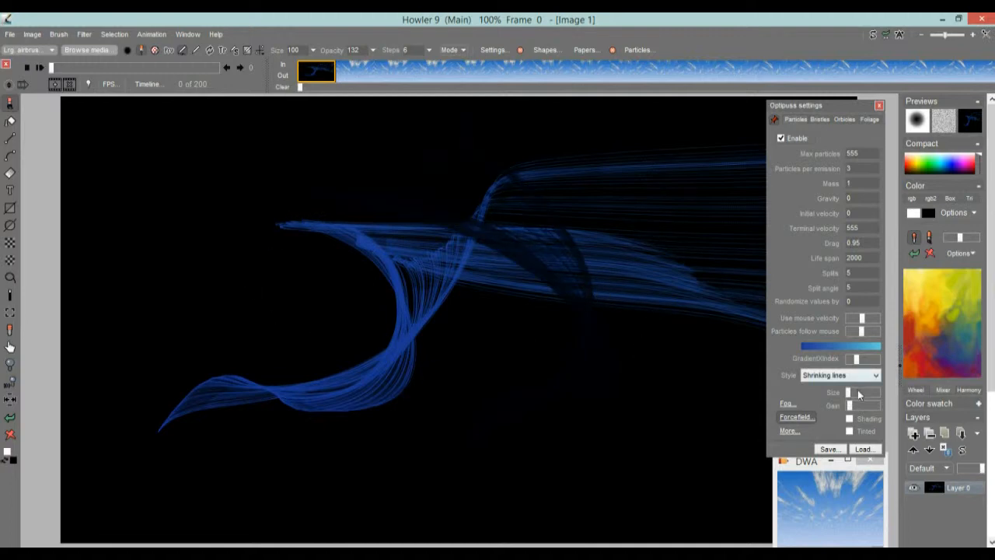
mouse_move(574, 434)
left_mouse_down()
mouse_move(593, 264)
mouse_move(241, 277)
left_mouse_up()
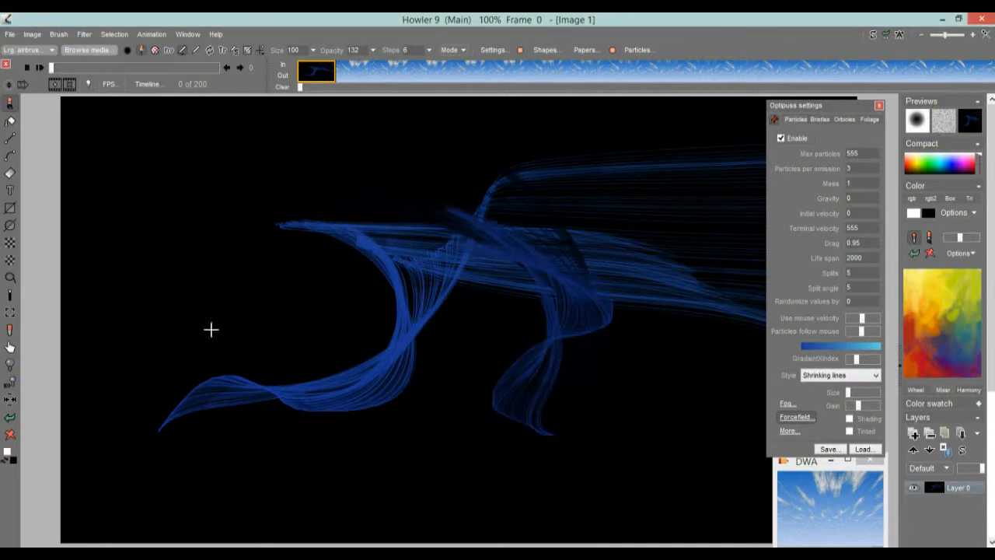
- Set max particles to 123, clear the frame, and paint a wavy stroke across the canvas
left_click_drag(875, 156, 845, 155)
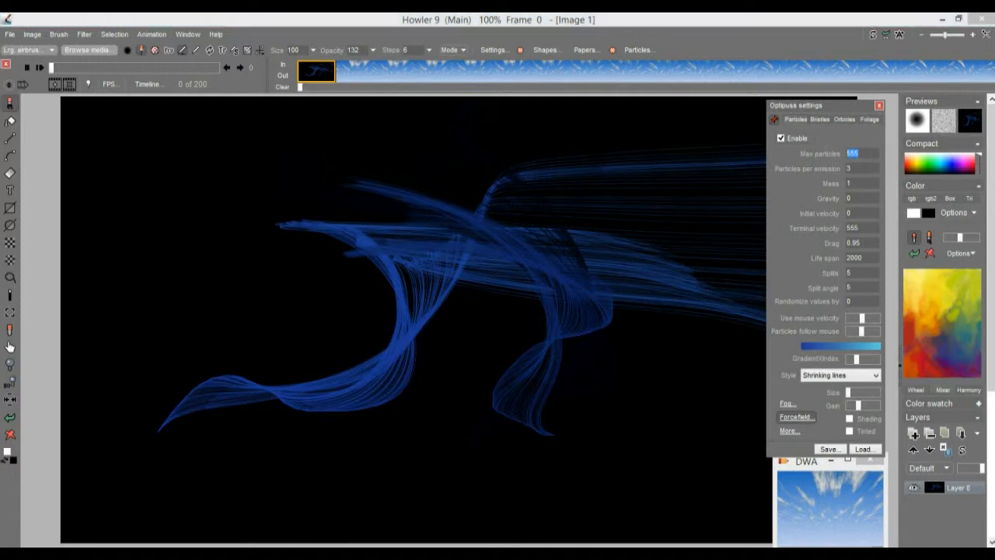
type("123")
mouse_move(471, 347)
left_mouse_down()
mouse_move(325, 266)
mouse_move(191, 398)
mouse_move(156, 410)
left_mouse_up()
left_click(12, 436)
mouse_move(286, 367)
left_mouse_down()
mouse_move(403, 253)
mouse_move(598, 425)
mouse_move(412, 235)
left_mouse_up()
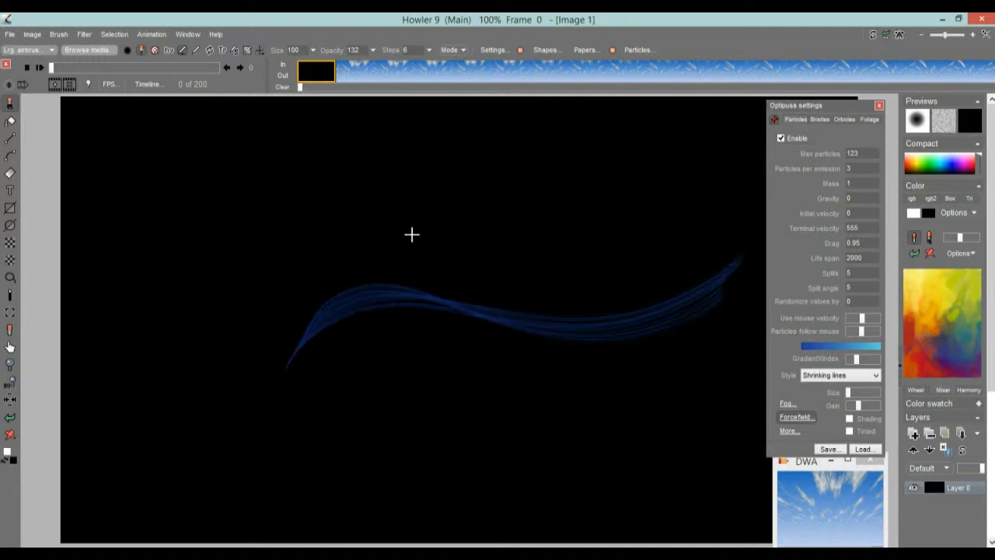
- Raise the gain, set Randomize values by to 2, and paint curved strokes and bursts, clearing the frame before a final spray
left_click(871, 405)
mouse_move(459, 398)
left_mouse_down()
mouse_move(444, 278)
mouse_move(591, 396)
mouse_move(309, 300)
left_mouse_up()
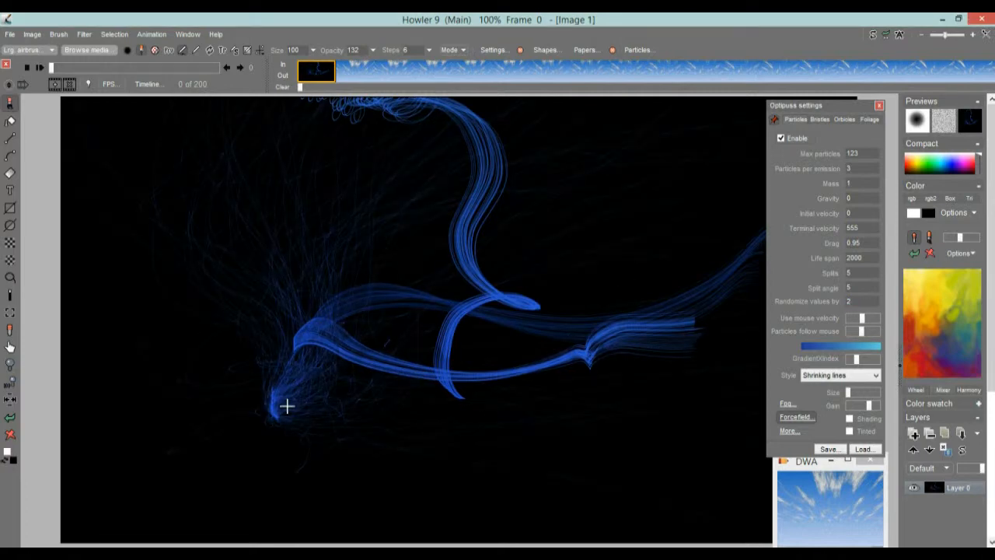
left_click_drag(242, 413, 236, 398)
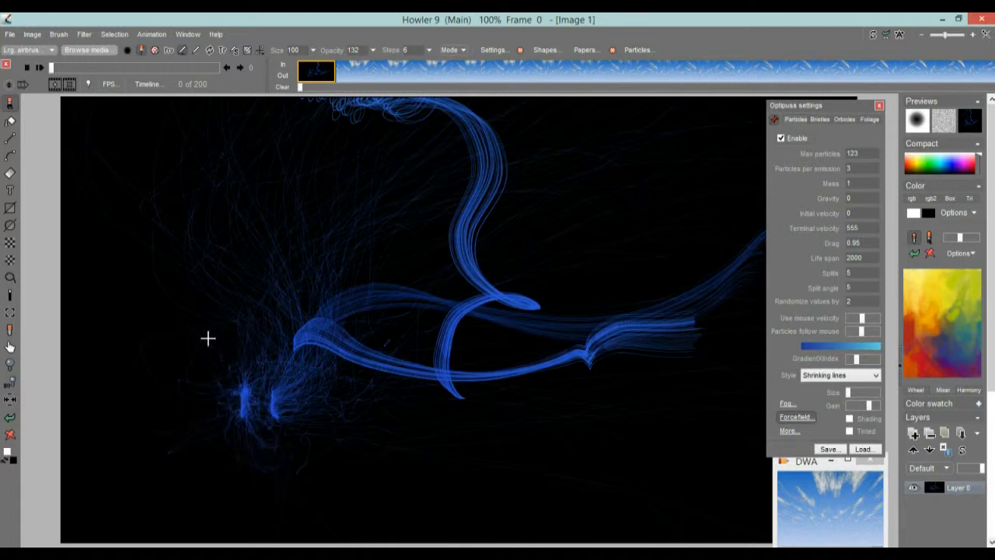
left_click(581, 229)
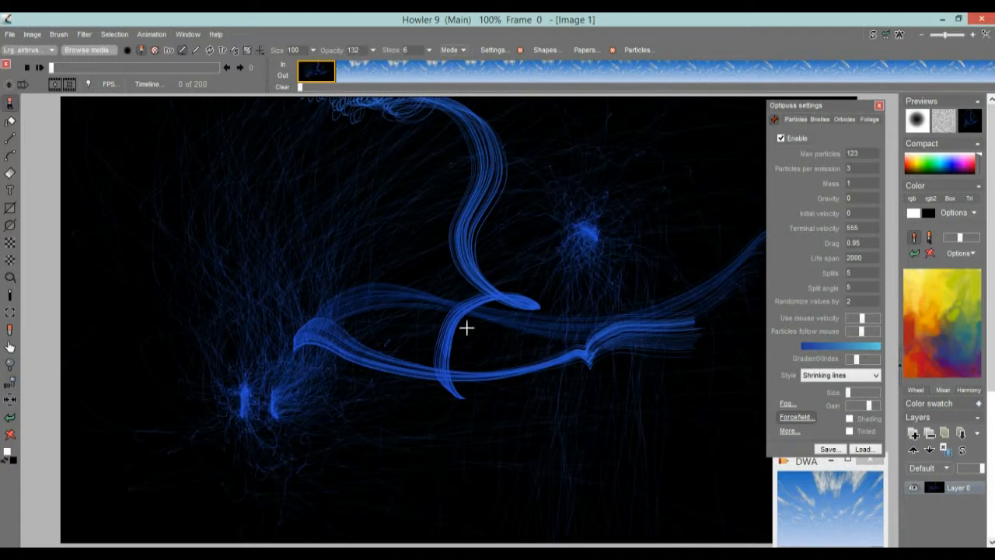
left_click(9, 437)
mouse_move(221, 353)
left_mouse_down()
mouse_move(344, 300)
mouse_move(546, 338)
mouse_move(682, 409)
mouse_move(695, 468)
left_mouse_up()
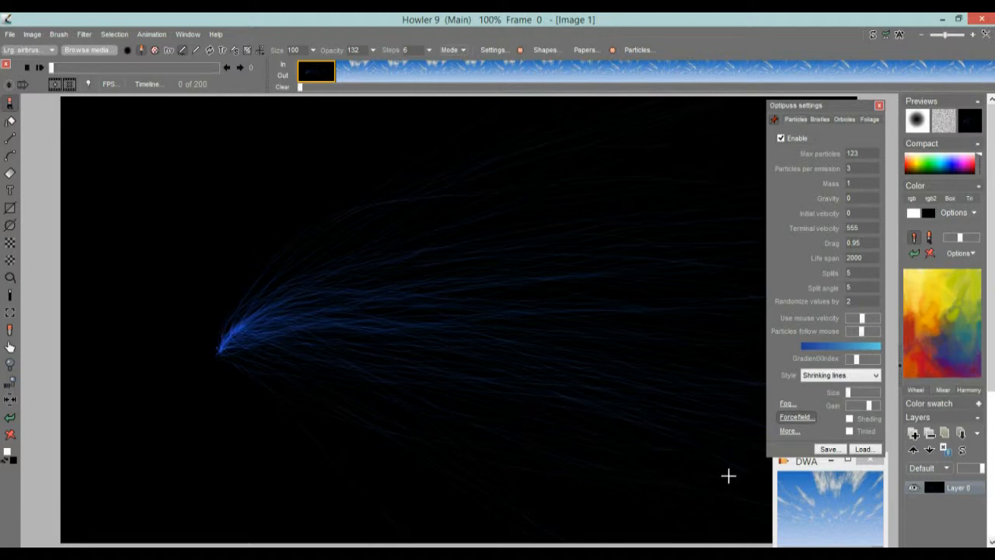
- Open the contour-based force field settings over the canvas's lower left, and paint strokes with raised power, clearing the frame between them
left_click(795, 417)
left_click_drag(494, 241, 160, 404)
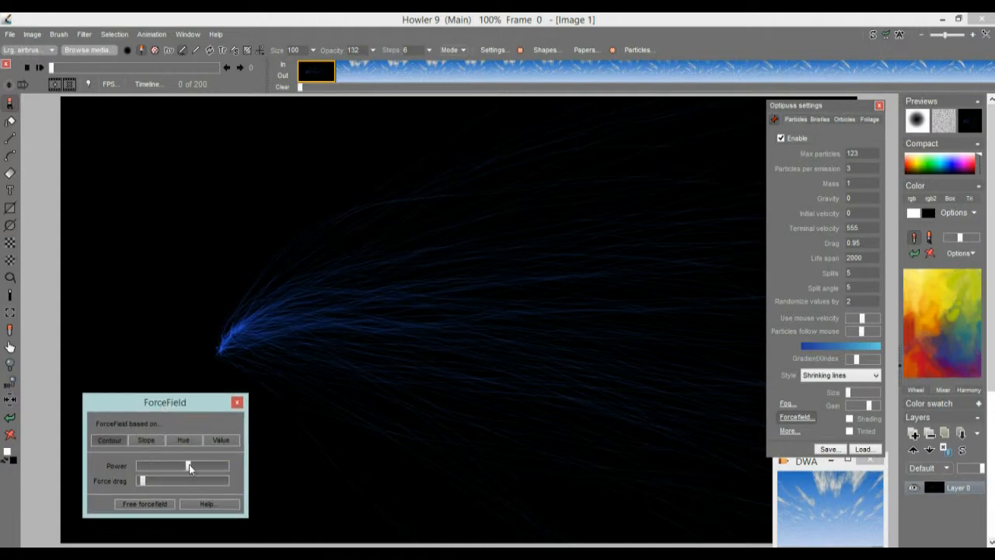
left_click(321, 381)
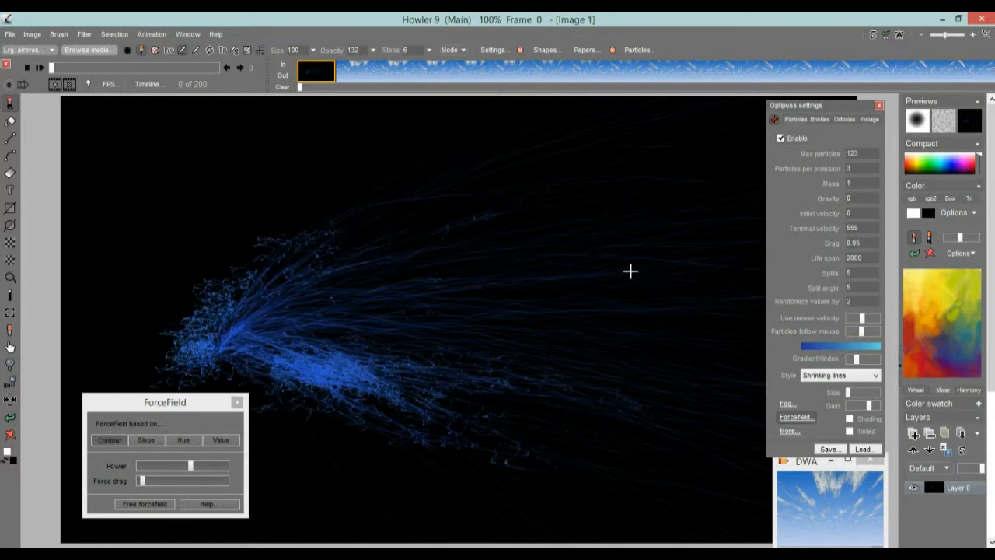
left_click(9, 435)
left_click(308, 343)
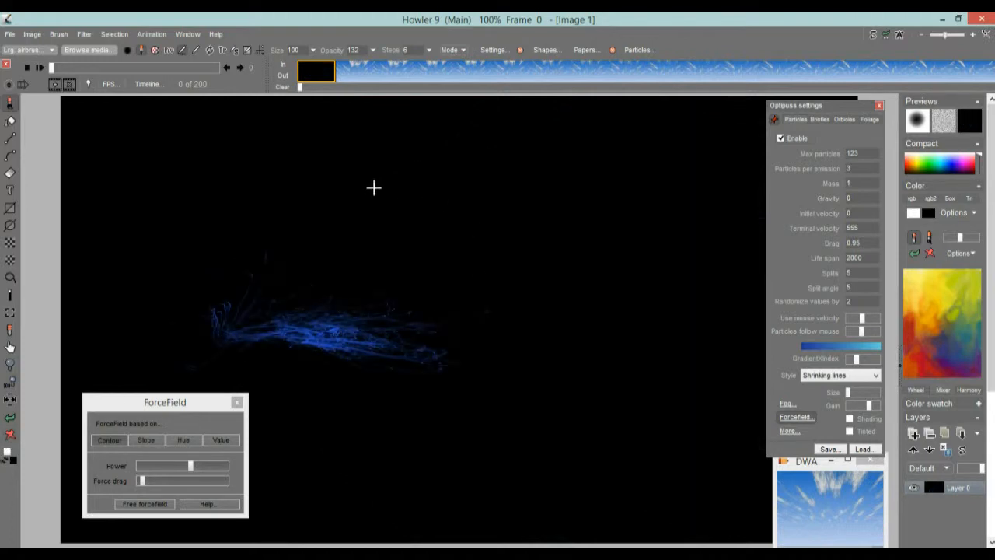
- Test the force field with higher power, and with increased force drag and low power, painting a stroke for each combination
left_click(219, 466)
left_click(434, 267)
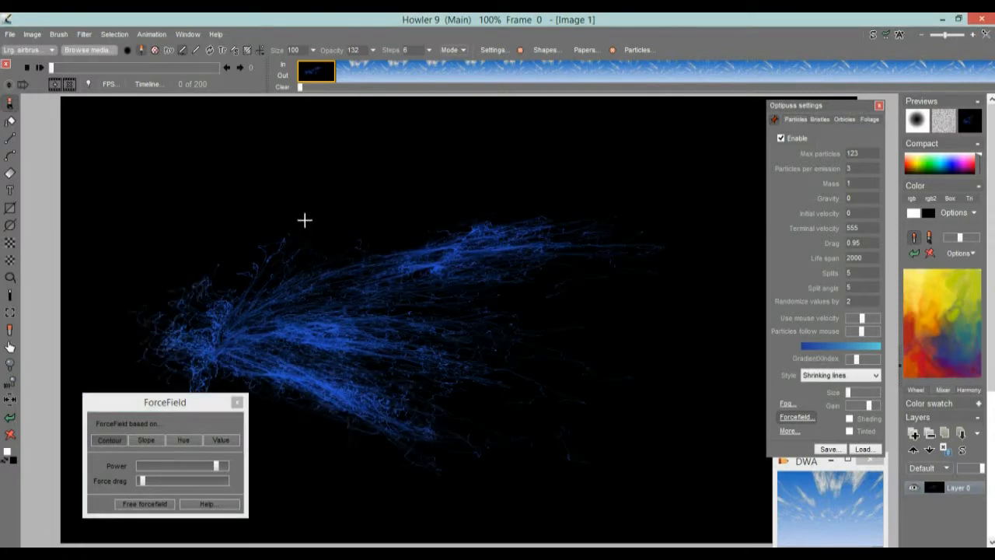
left_click(160, 480)
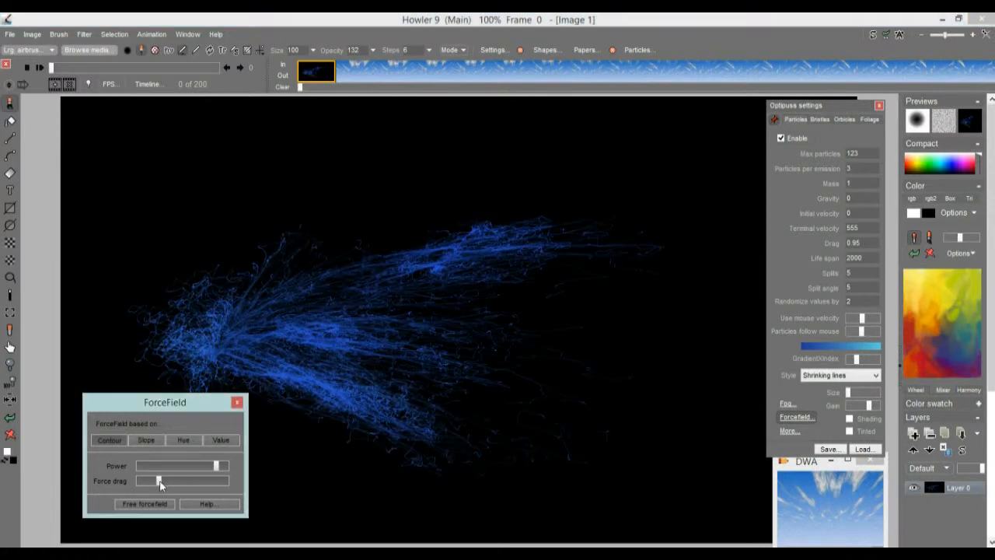
left_click(151, 465)
left_click(540, 409)
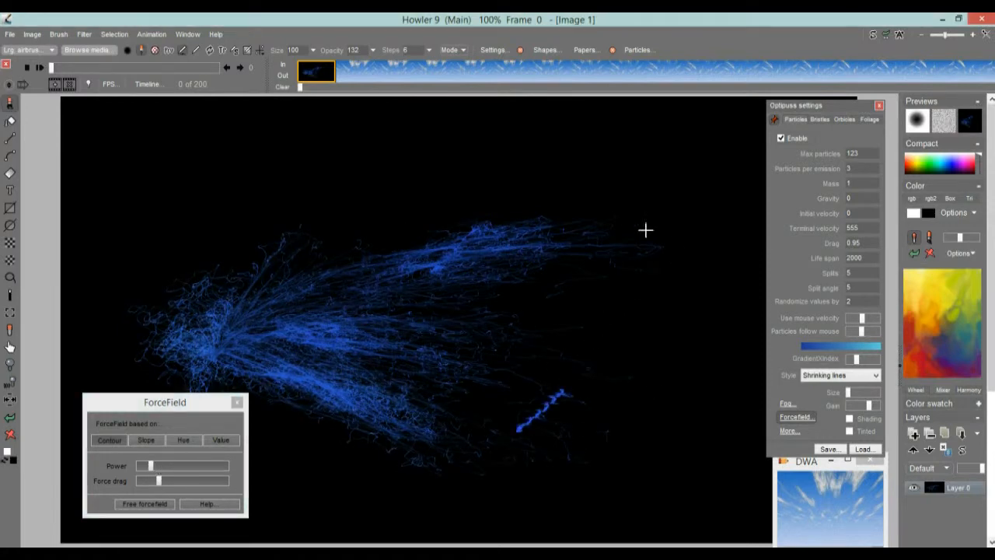
- Clear the frame, paint a short stroke, and raise the force field power to mid-range for two upward strokes
left_click(10, 435)
left_click_drag(280, 352, 359, 302)
left_click(190, 465)
left_click_drag(519, 368, 531, 290)
left_click_drag(416, 391, 414, 334)
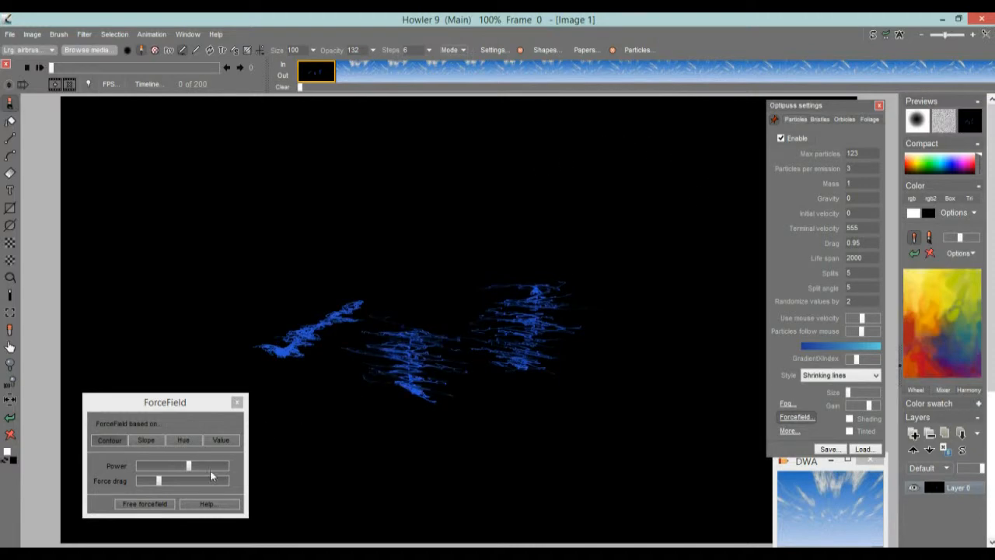
- Raise the force field power near maximum, reduce the force drag slightly, and paint diagonal strokes over the existing ones
left_click(219, 465)
mouse_move(315, 350)
left_mouse_down()
mouse_move(371, 273)
mouse_move(462, 209)
left_mouse_up()
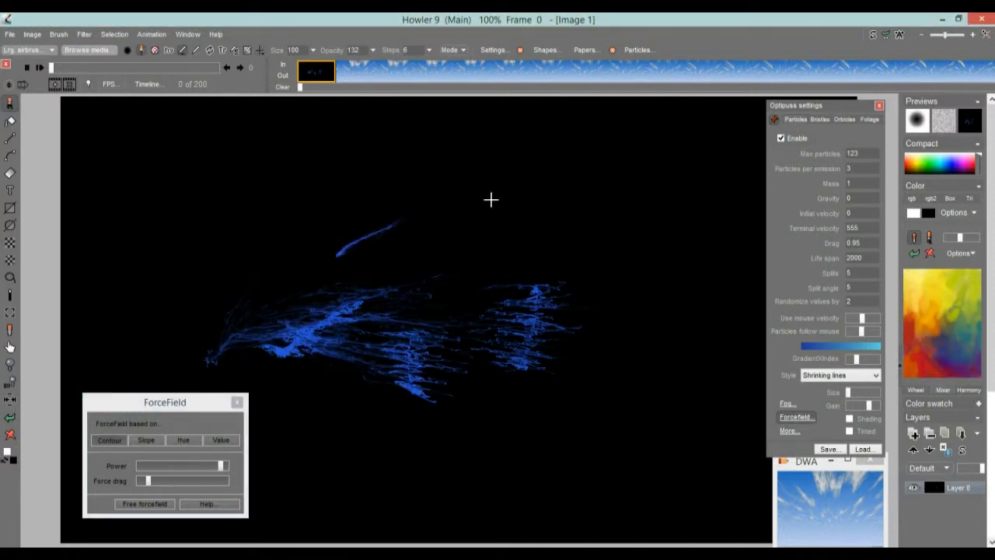
scroll(415, 283, "up", 3)
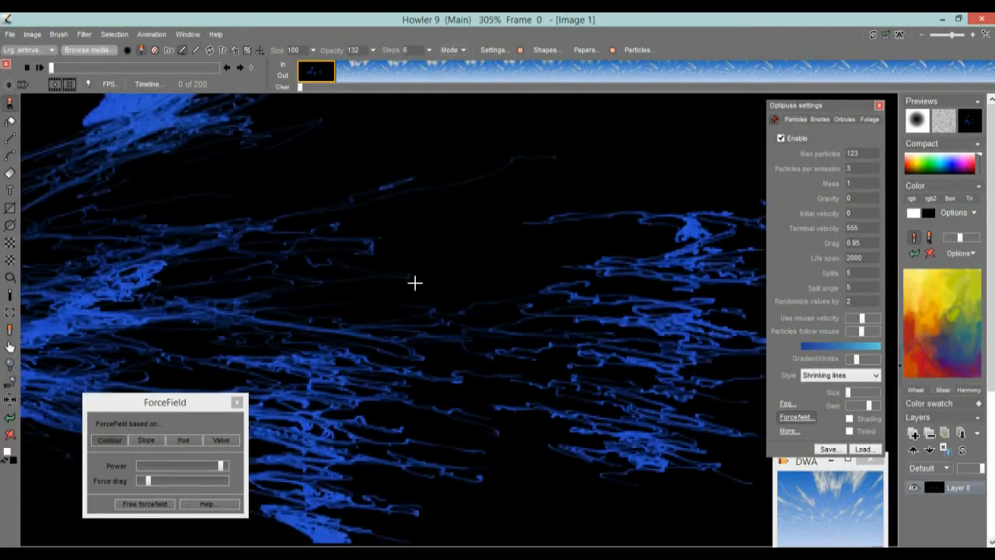
scroll(505, 326, "down", 3)
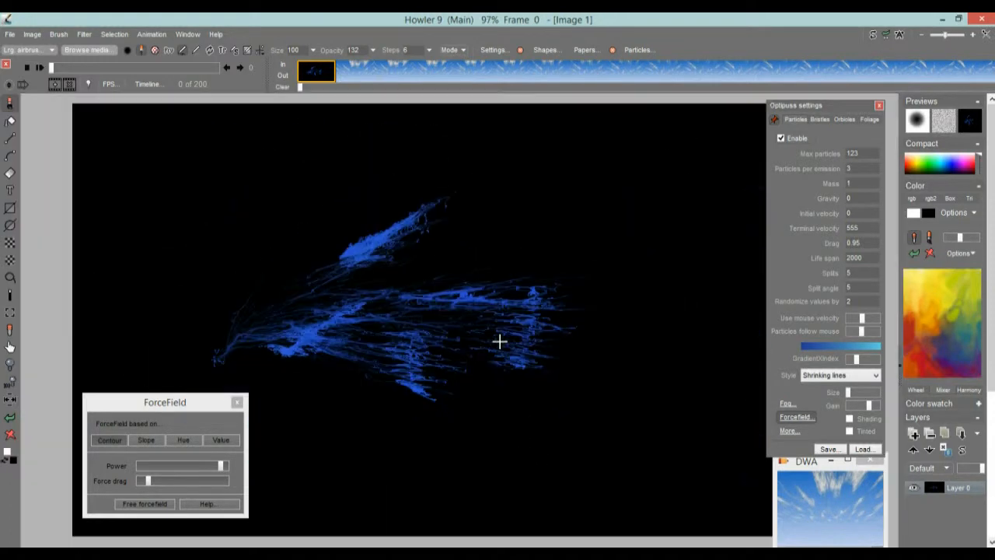
- Paint more force field strokes around the canvas's lower middle, upper right, upper left and lower left to extend the branching pattern
mouse_move(599, 377)
left_mouse_down()
mouse_move(428, 482)
mouse_move(600, 329)
mouse_move(440, 459)
mouse_move(287, 484)
left_mouse_up()
mouse_move(593, 182)
left_mouse_down()
mouse_move(456, 286)
mouse_move(643, 180)
mouse_move(467, 220)
left_mouse_up()
left_click_drag(268, 212, 215, 263)
left_click_drag(497, 225, 476, 248)
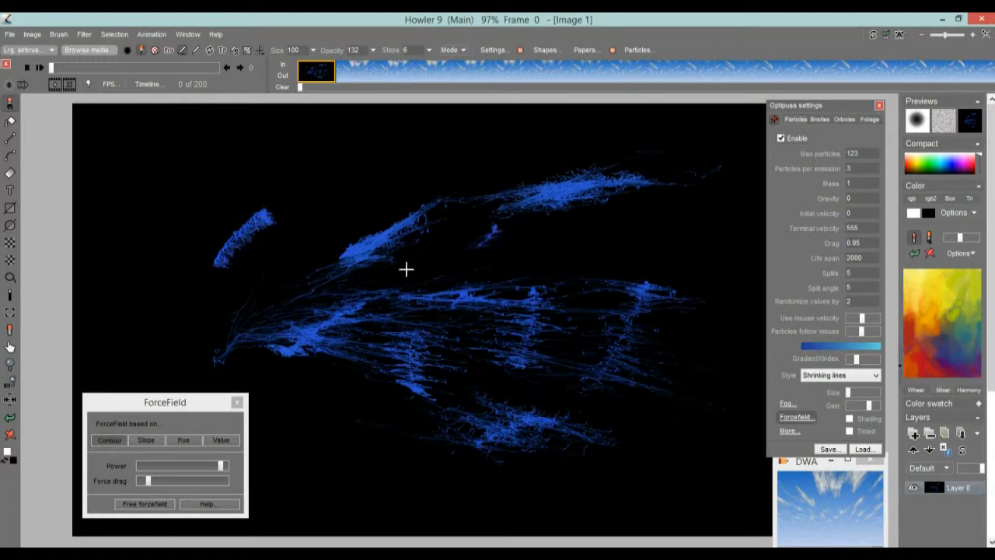
scroll(516, 306, "up", 5)
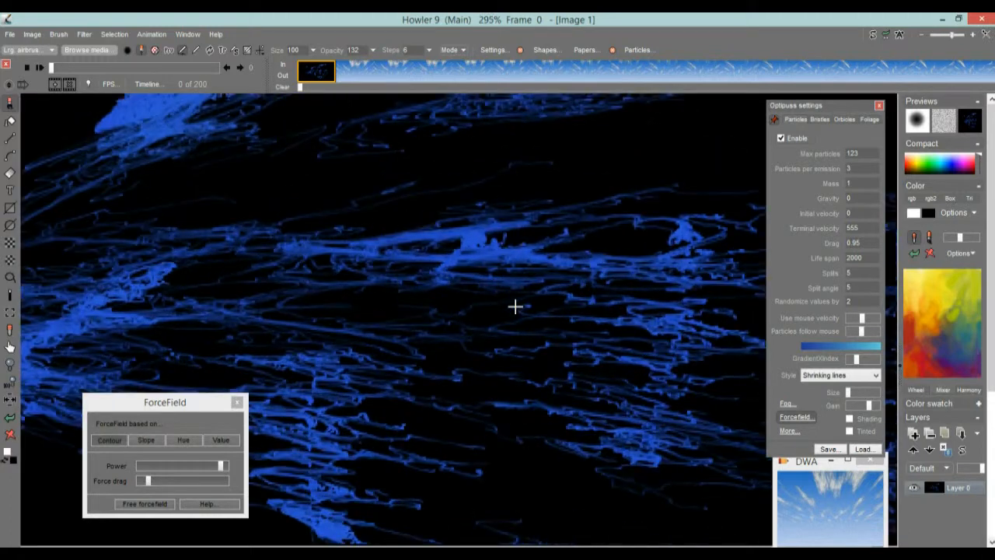
scroll(515, 307, "down", 4)
left_click_drag(269, 280, 327, 156)
left_click_drag(236, 362, 285, 403)
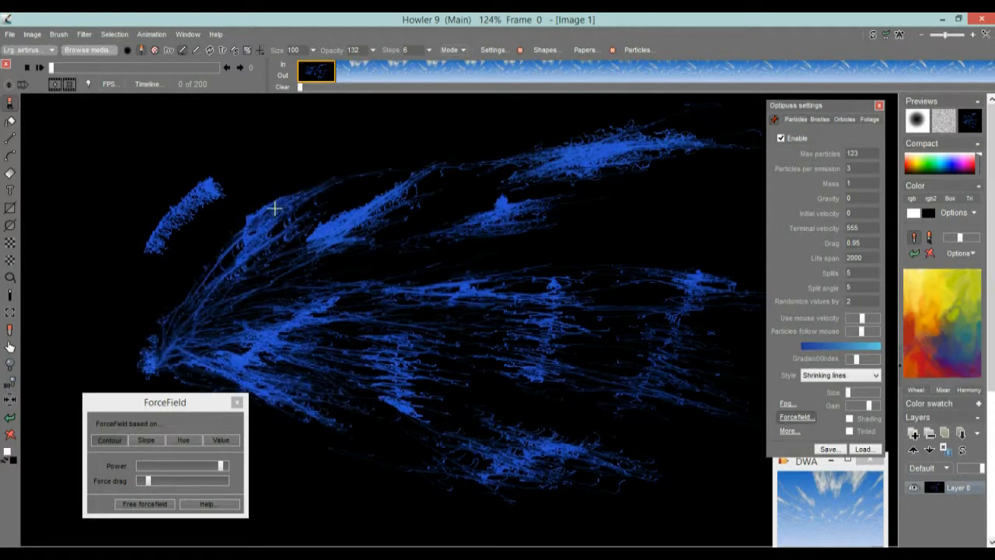
left_click(83, 34)
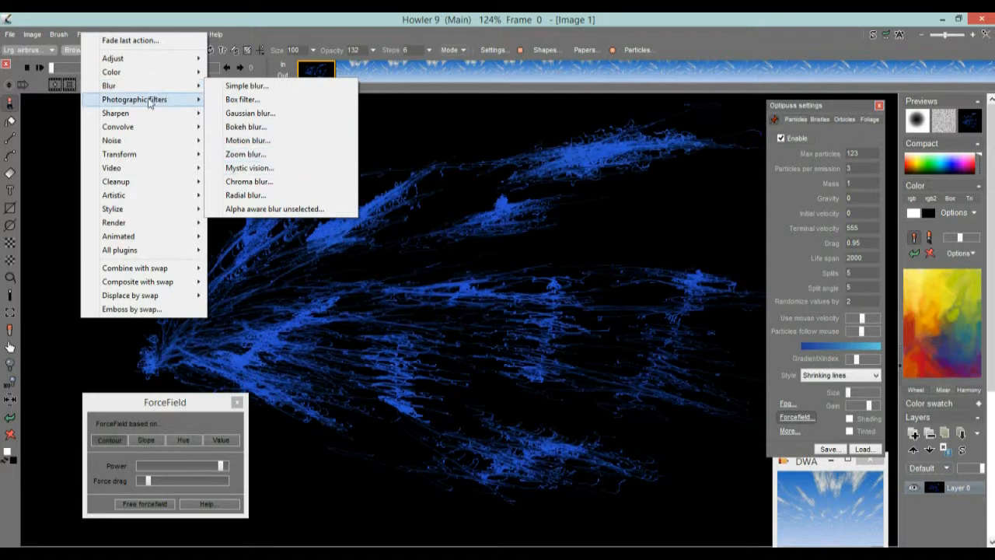
mouse_move(159, 102)
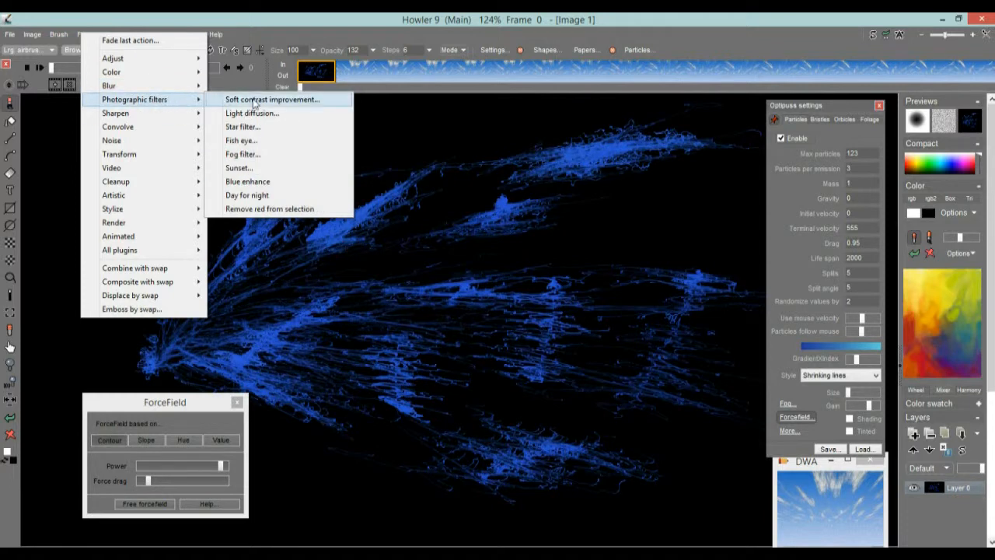
left_click(253, 100)
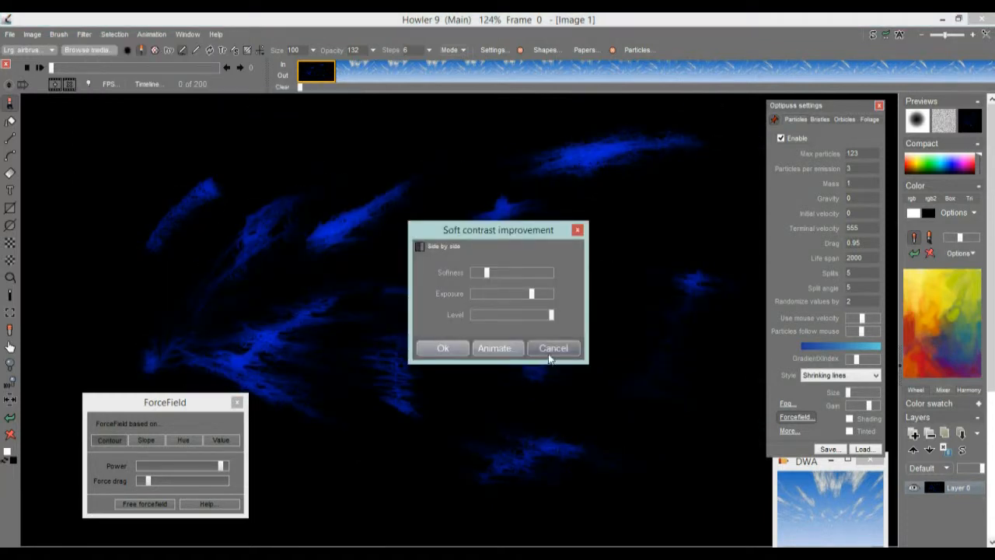
left_click(551, 351)
- Open the Light diffusion photographic filter for the painted frame and set its radius to 21
left_click(84, 34)
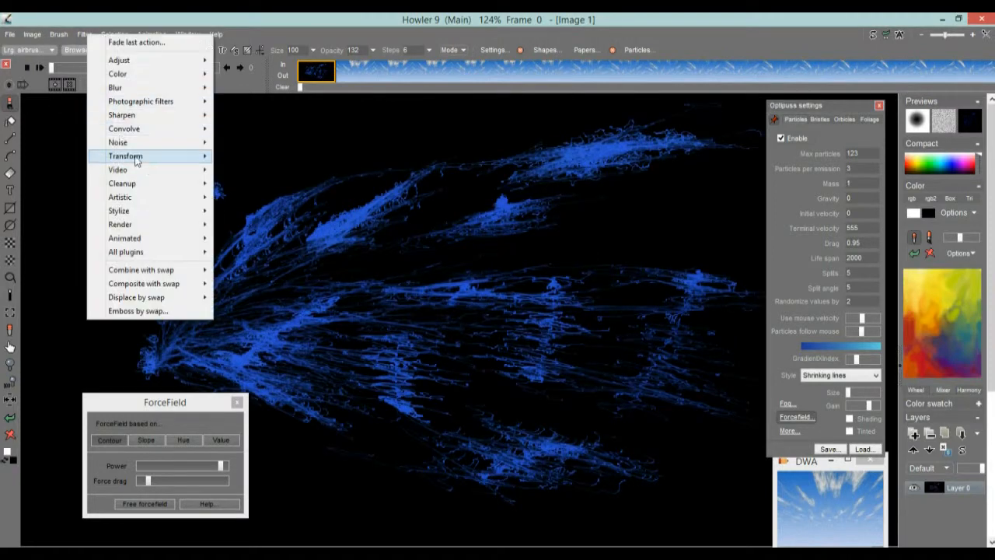
mouse_move(207, 104)
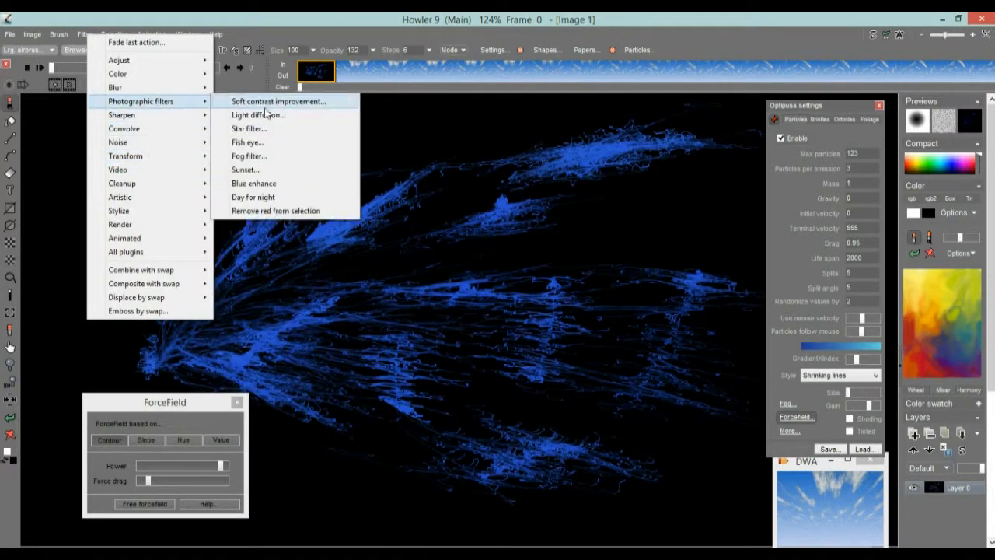
left_click(281, 117)
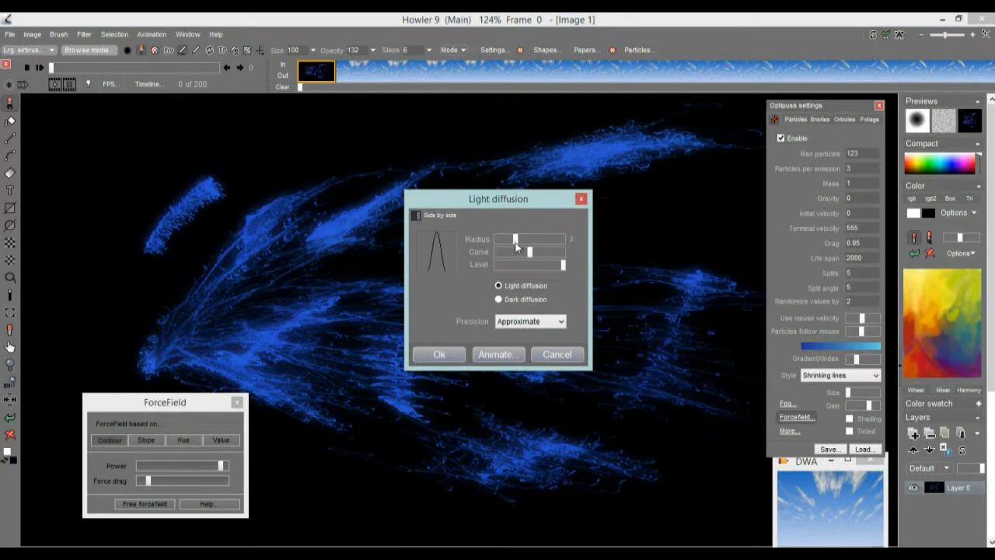
left_click_drag(511, 205, 423, 288)
left_click(438, 329)
mouse_move(438, 328)
left_mouse_down()
mouse_move(462, 326)
mouse_move(422, 328)
left_mouse_up()
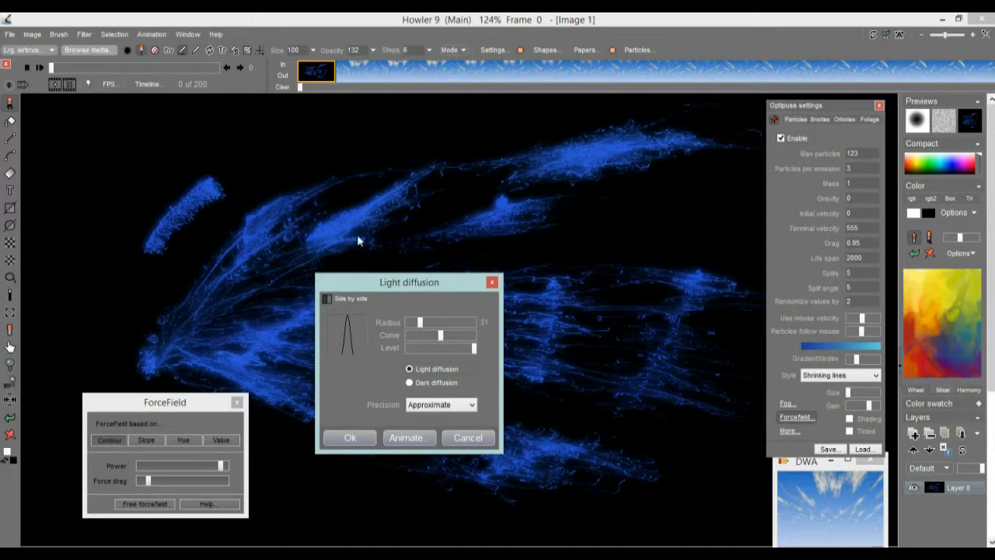
- Set the light diffusion precision to Precise, apply the filter, and inspect the glowing strokes up close
left_click(350, 439)
left_click(441, 407)
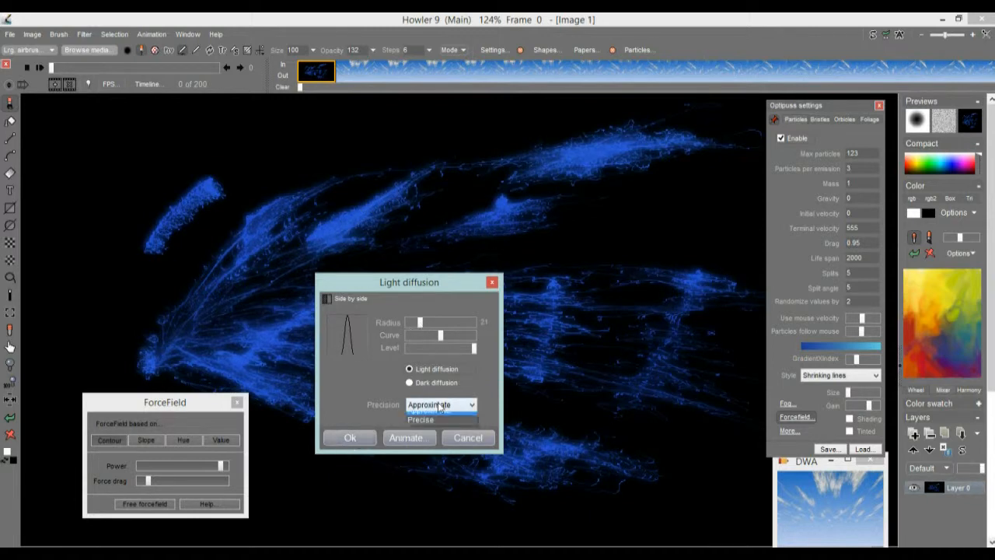
left_click(425, 429)
left_click(367, 440)
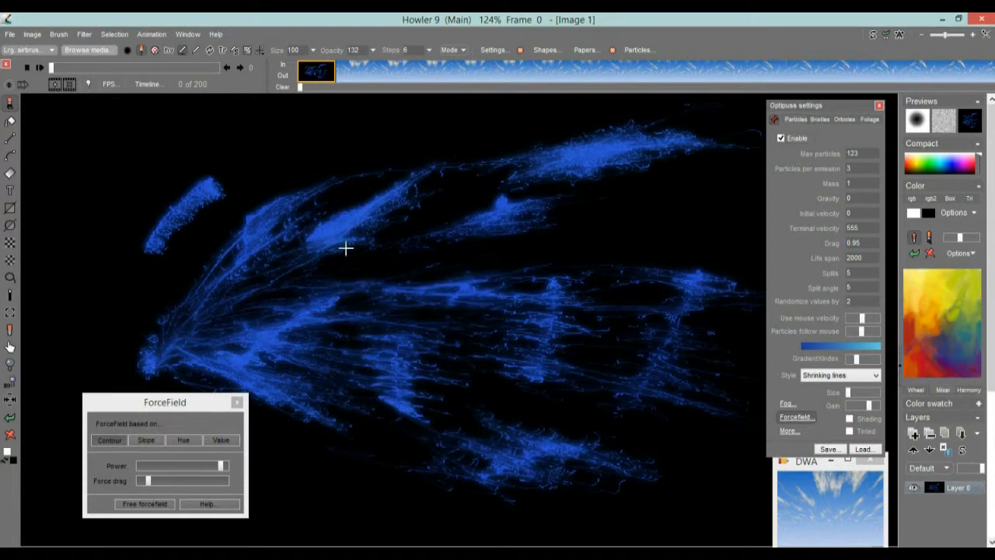
scroll(421, 284, "up", 6)
scroll(422, 284, "down", 5)
scroll(421, 284, "up", 1)
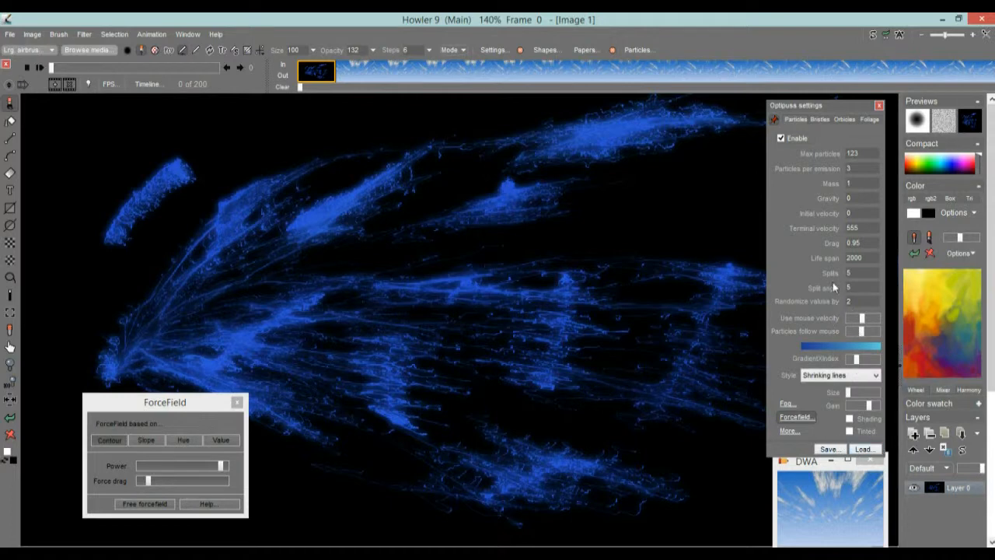
- Store a copy of the painted image and place its thumbnail over the Layers area
left_click(36, 35)
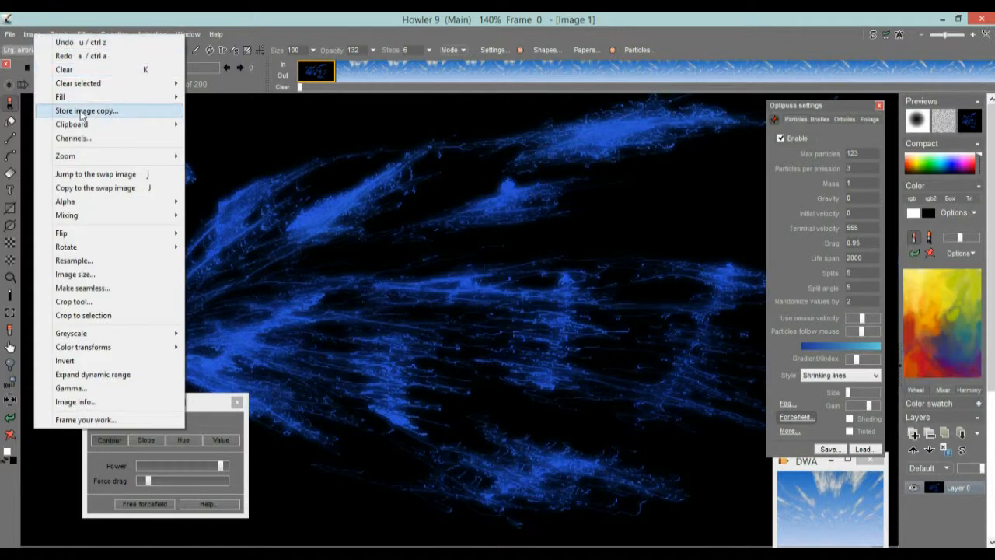
left_click(91, 113)
left_click_drag(77, 128, 871, 426)
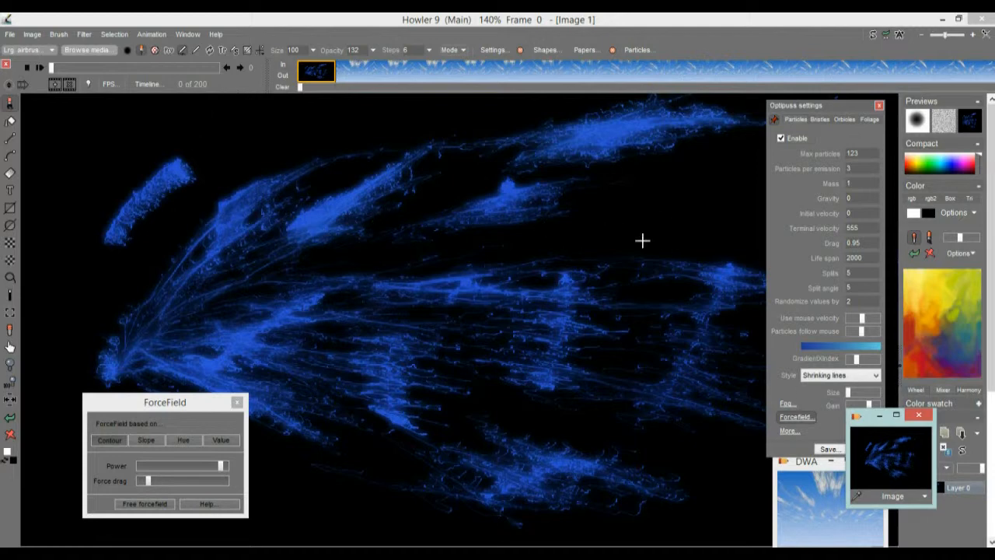
- Create a new 200-frame animation initialized with copies of the current frame, freeing the existing animation
left_click(432, 70)
left_click(308, 69)
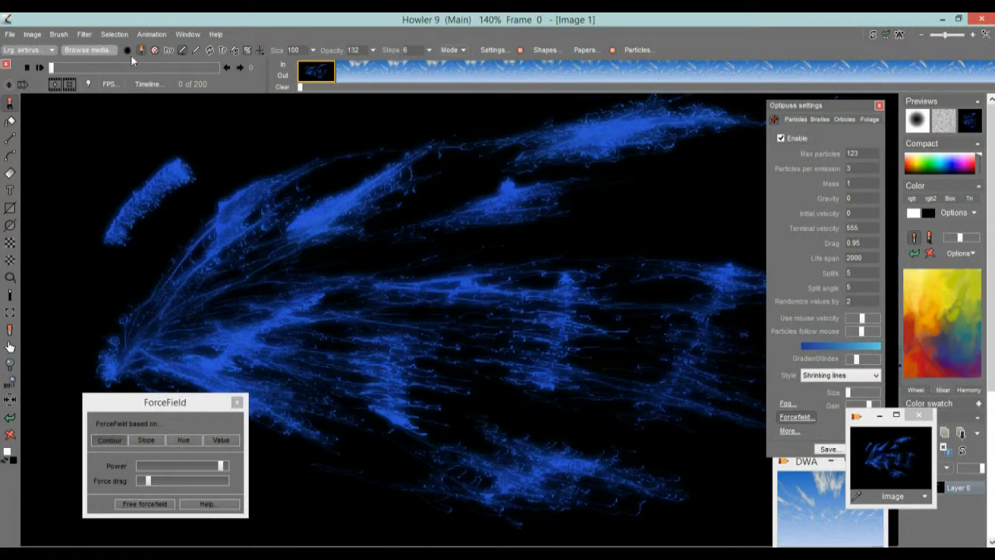
left_click(152, 34)
left_click(172, 38)
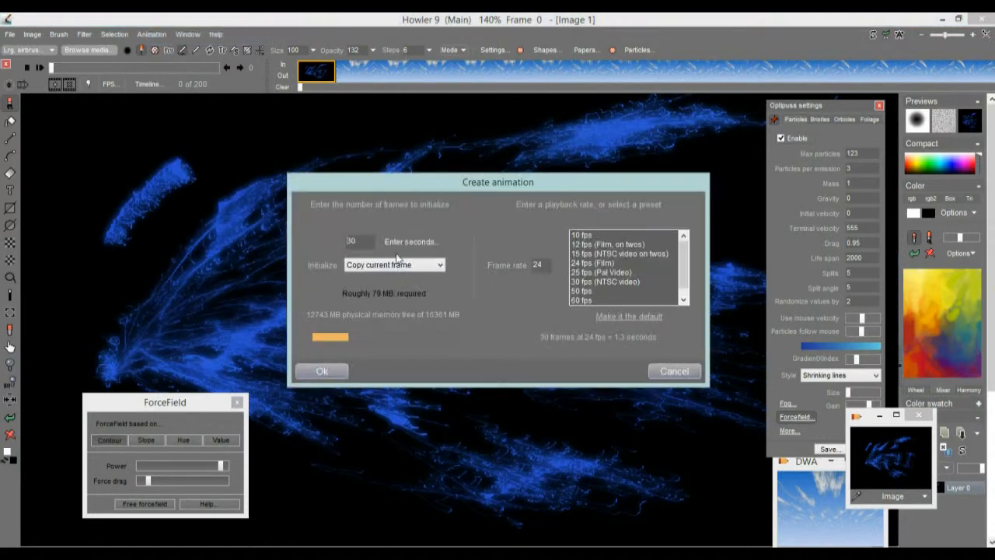
type("300")
left_click_drag(363, 241, 278, 240)
type("200")
left_click(329, 372)
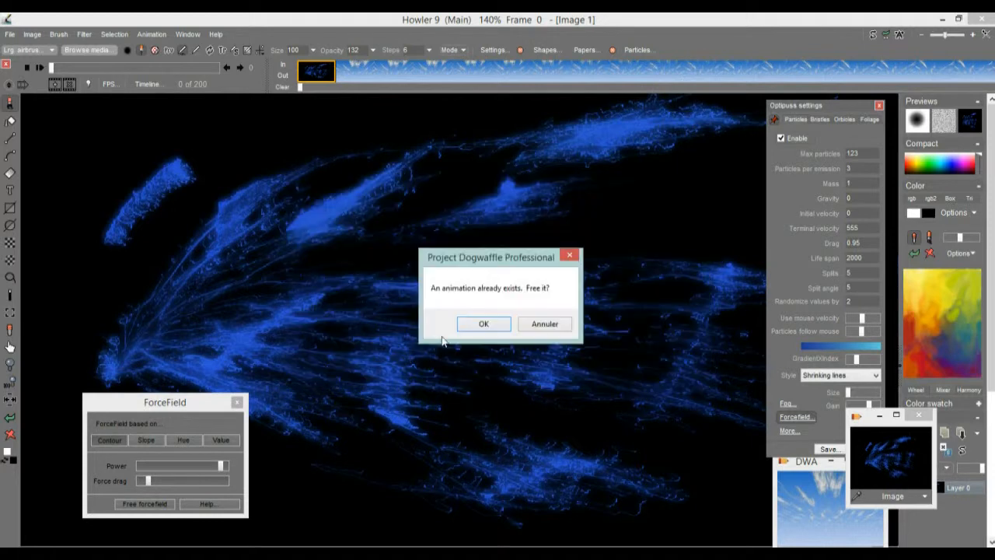
left_click(498, 327)
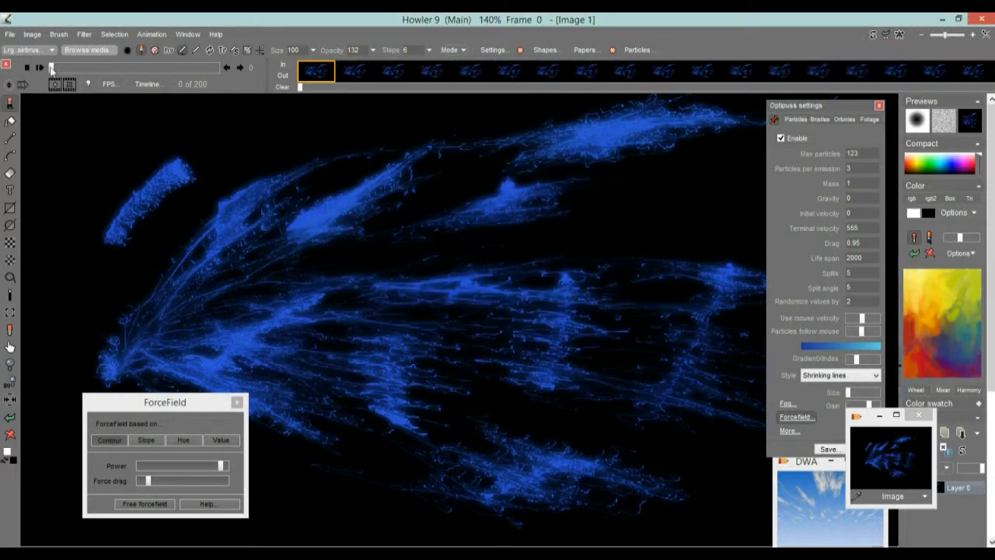
- Try the 3D perspective filter's rotation, texture offsets and Repeating option on the first frame without applying them
left_click(85, 35)
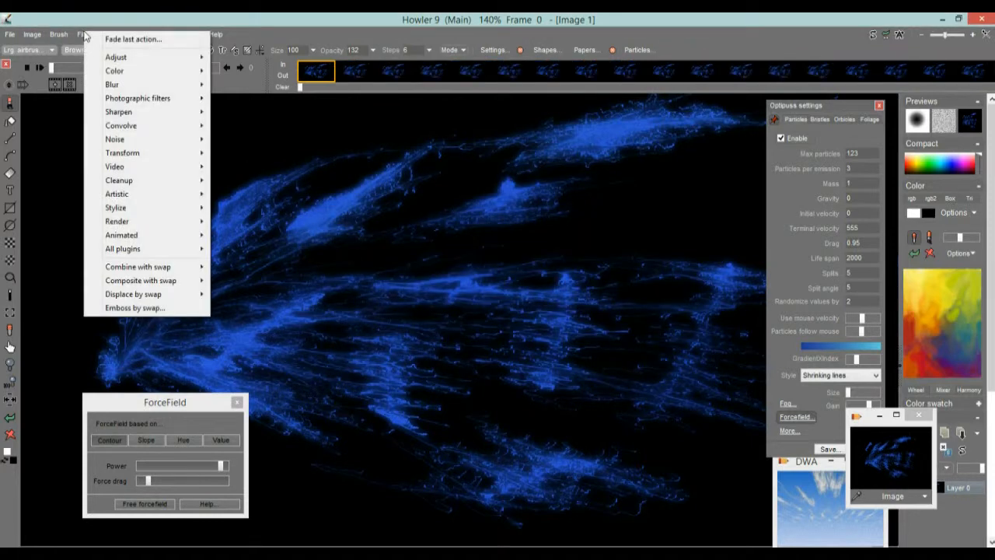
mouse_move(147, 154)
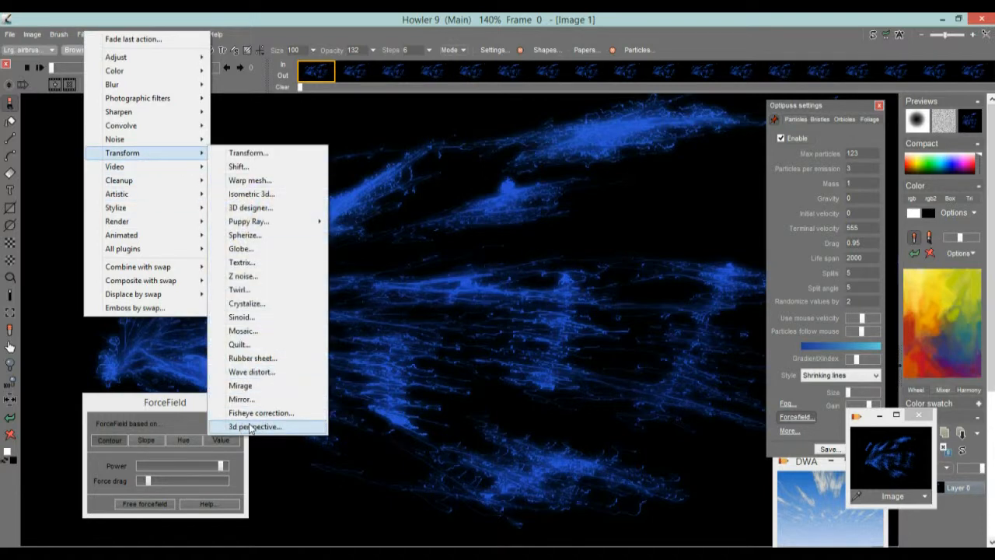
left_click(251, 429)
left_click_drag(498, 212, 177, 175)
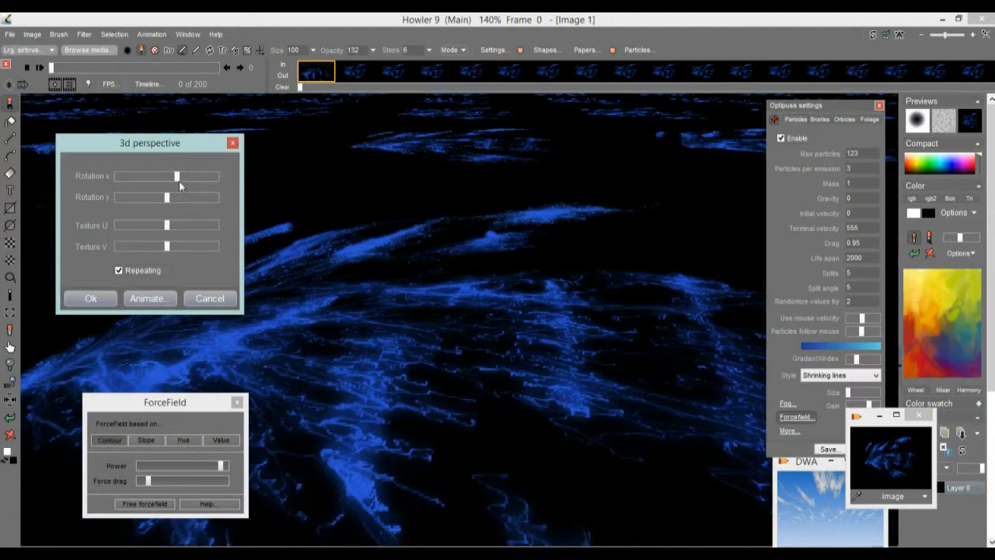
left_click_drag(166, 224, 175, 177)
left_click_drag(171, 225, 166, 226)
left_click(120, 271)
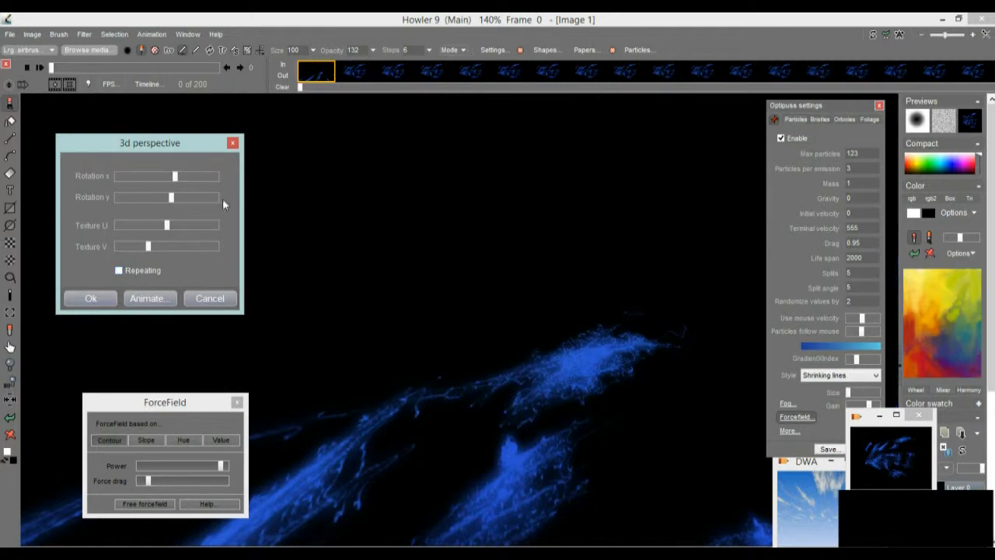
left_click_drag(166, 226, 168, 248)
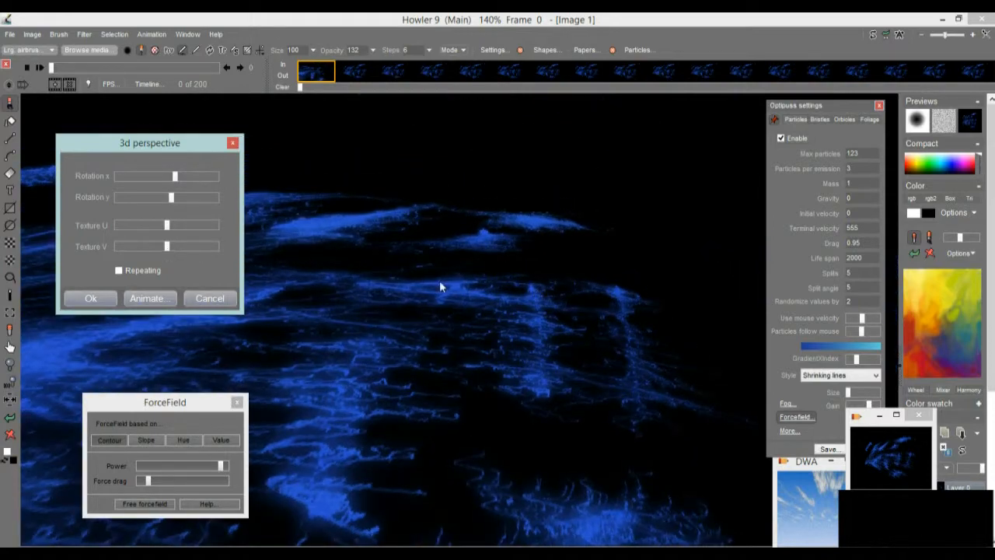
left_click(127, 272)
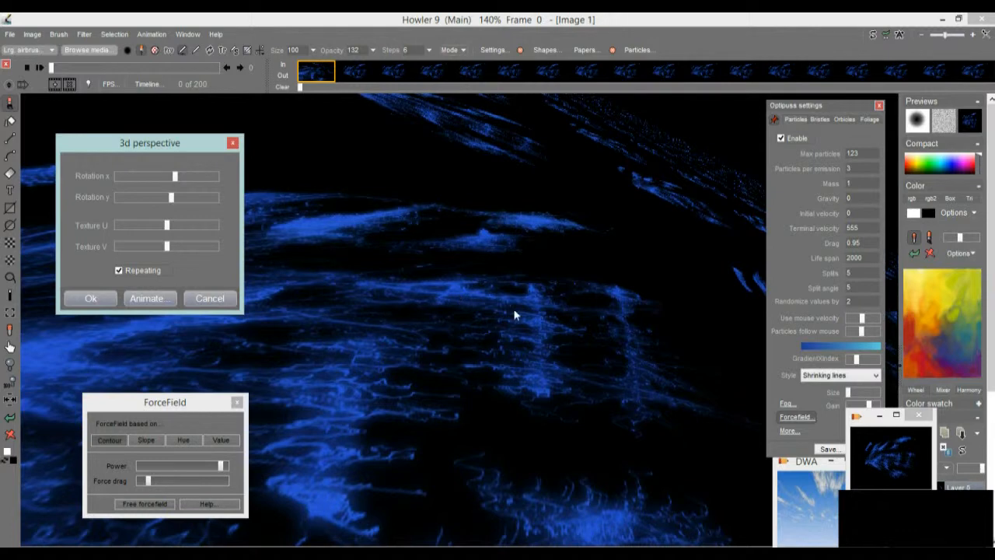
left_click(210, 299)
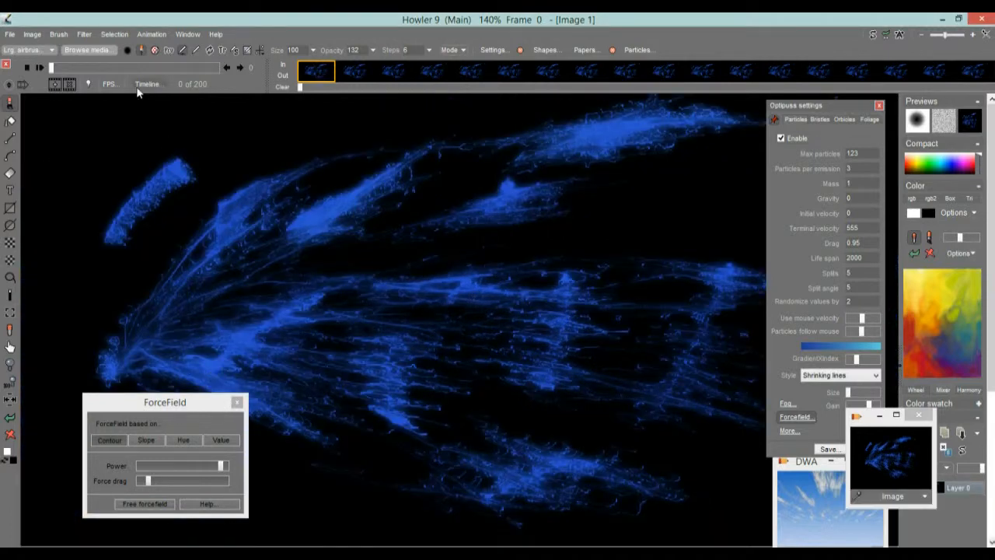
- Close the ForceField and Optipuss settings windows and store another copy of the image beside the first stored copy
left_click(238, 404)
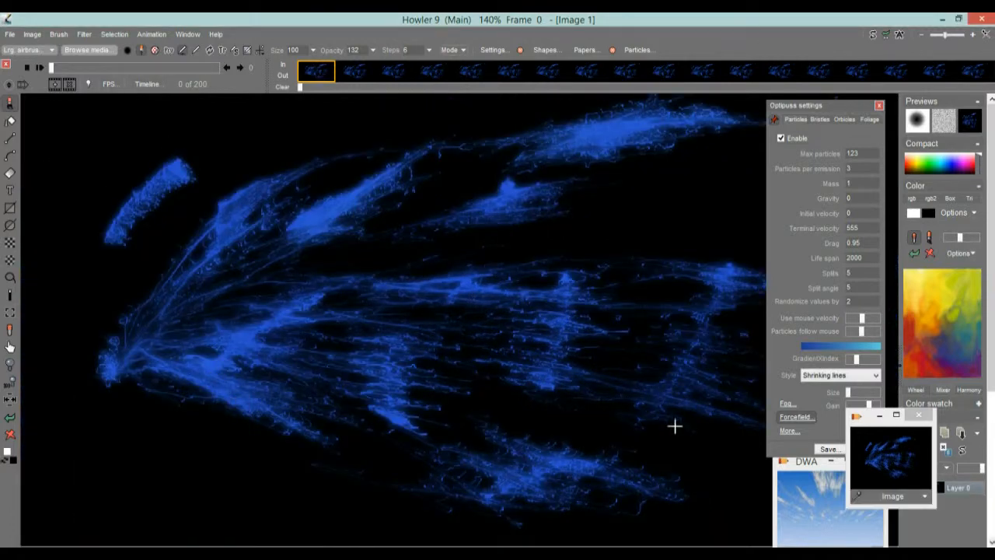
left_click(879, 106)
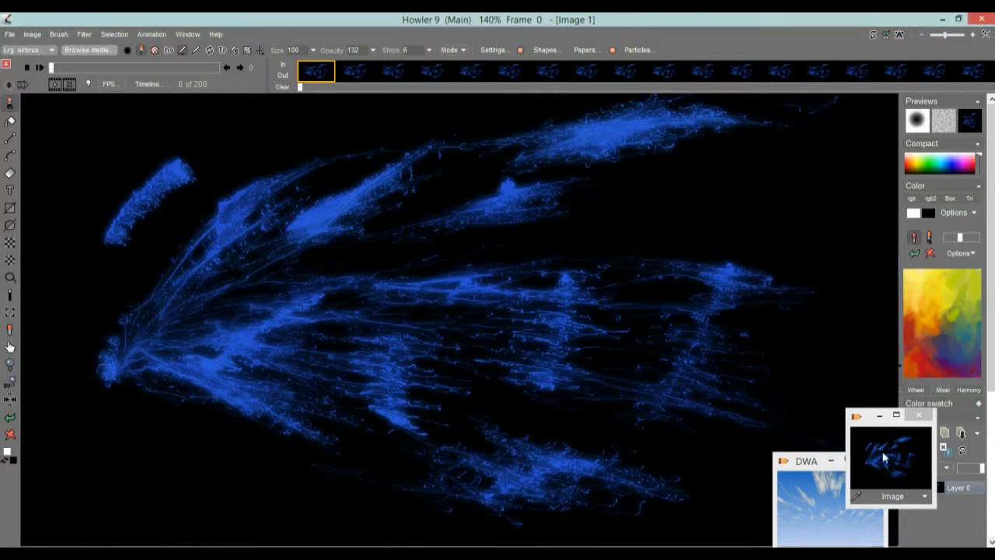
left_click(32, 36)
left_click(80, 107)
left_click_drag(75, 116, 921, 454)
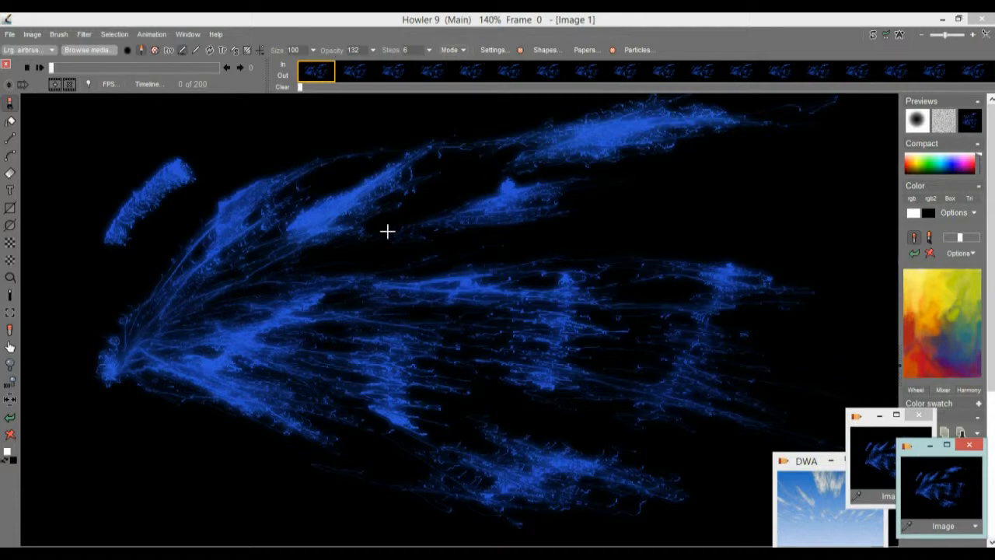
- Open the timeline editor and choose 3D perspective as the filter to animate
left_click(148, 86)
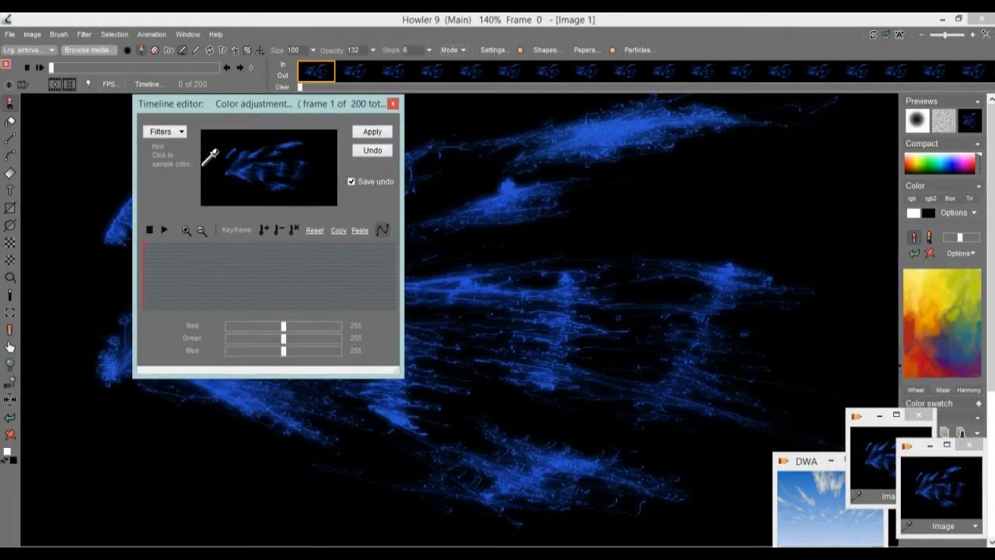
left_click_drag(173, 107, 123, 116)
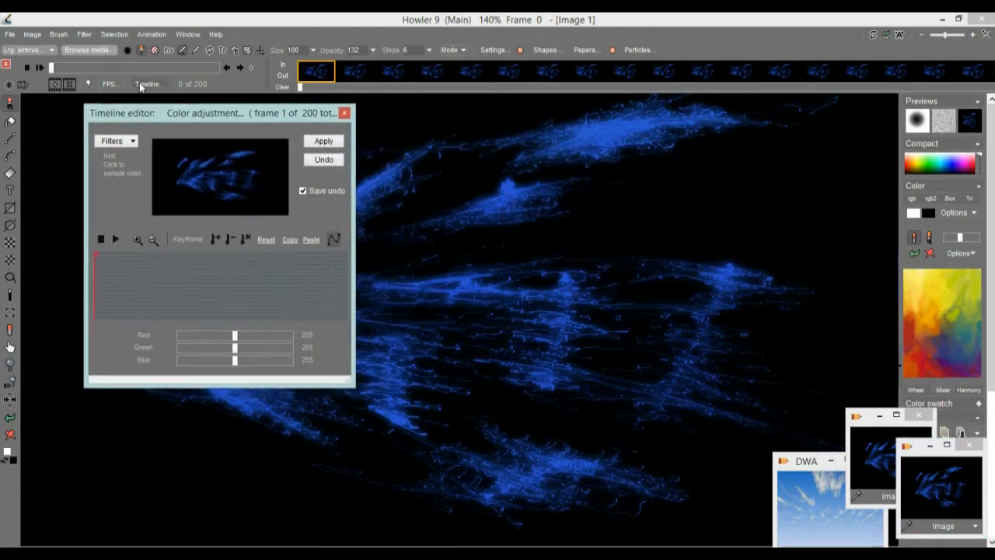
left_click(117, 141)
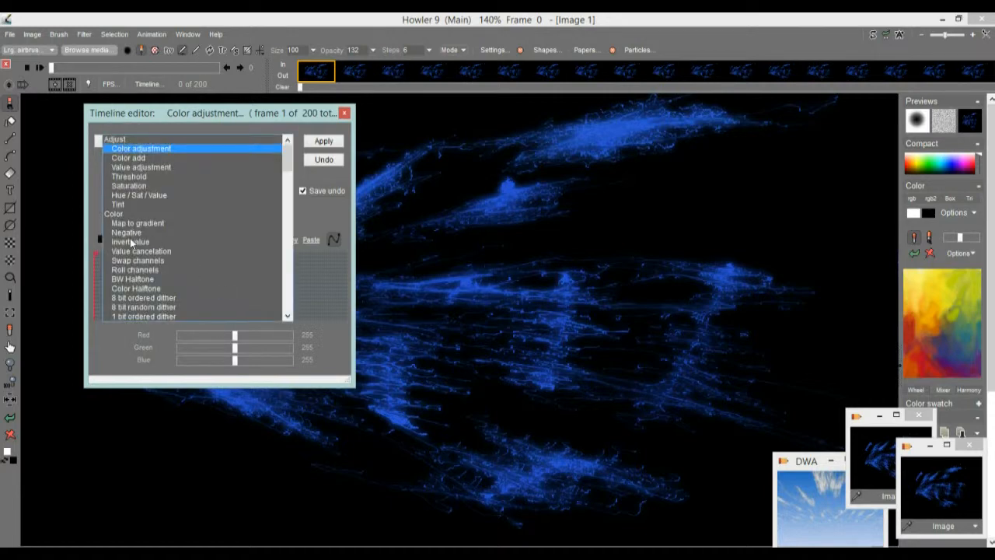
left_click_drag(287, 155, 294, 227)
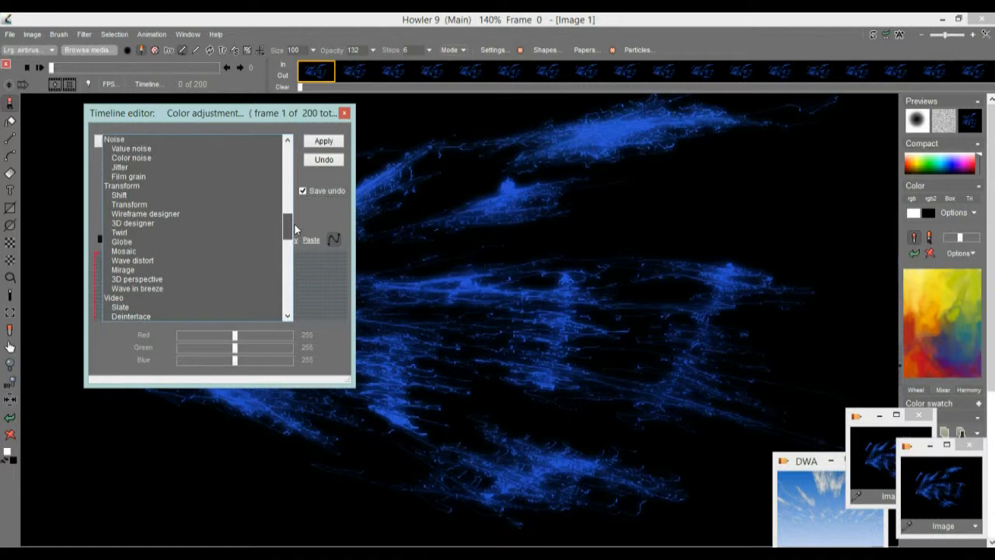
left_click(134, 280)
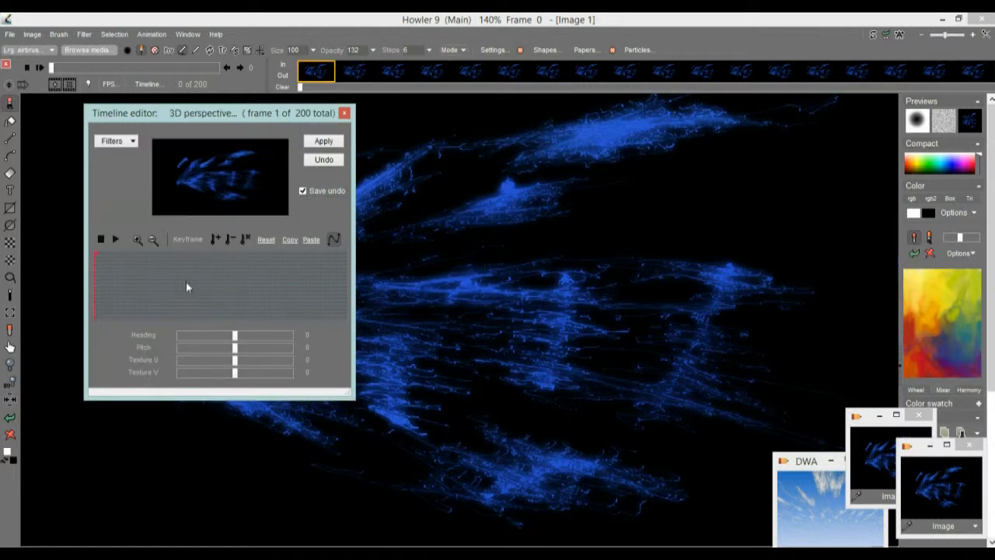
- Add a 3D perspective keyframe at the start of the timeline with Heading -20
mouse_move(101, 286)
left_mouse_down()
mouse_move(125, 274)
mouse_move(97, 280)
left_mouse_up()
mouse_move(234, 337)
left_mouse_down()
mouse_move(222, 335)
mouse_move(241, 335)
mouse_move(231, 335)
left_mouse_up()
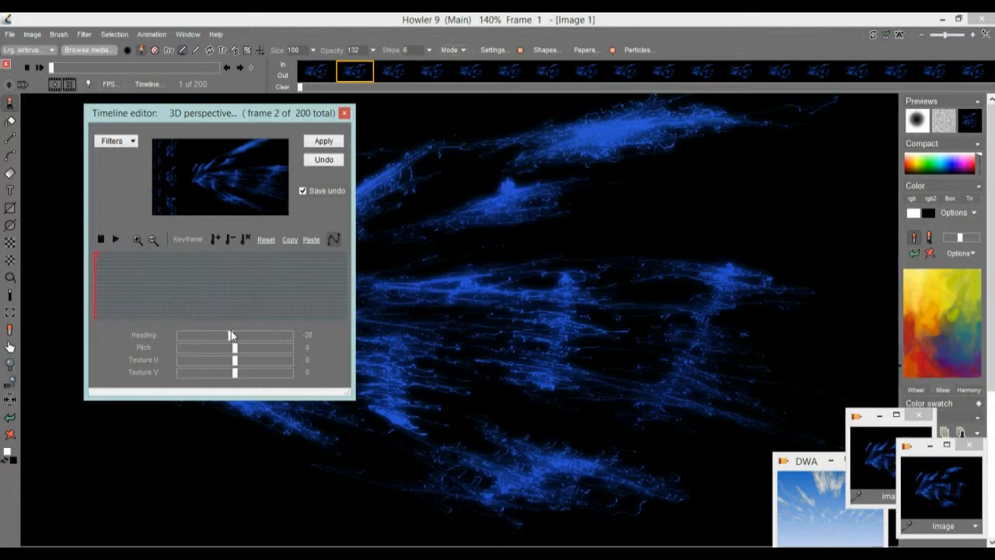
left_click(215, 237)
- Add a keyframe at frame 199 with Heading 44, Pitch 15 and Texture U 38
left_click_drag(95, 256, 351, 284)
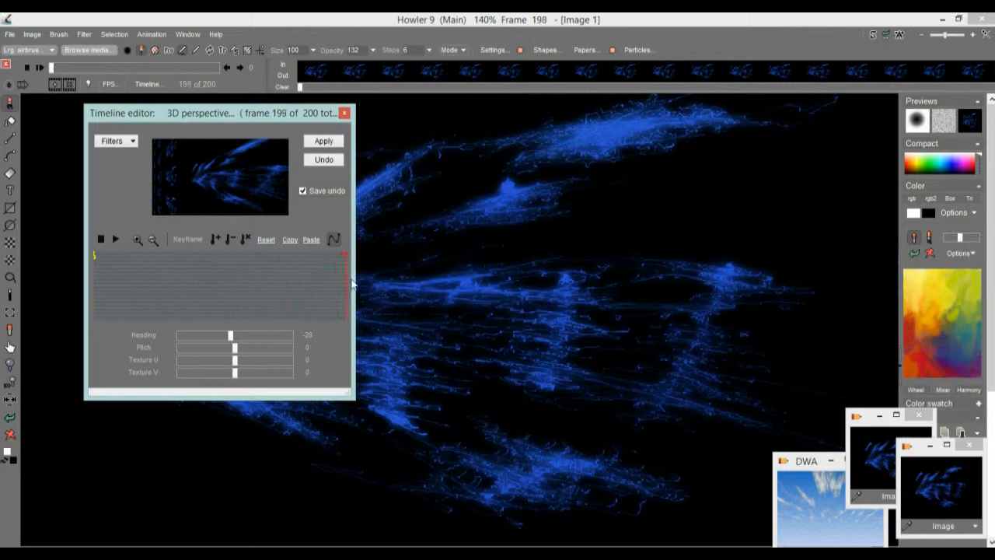
mouse_move(238, 331)
left_mouse_down()
mouse_move(241, 358)
mouse_move(257, 358)
mouse_move(238, 347)
left_mouse_up()
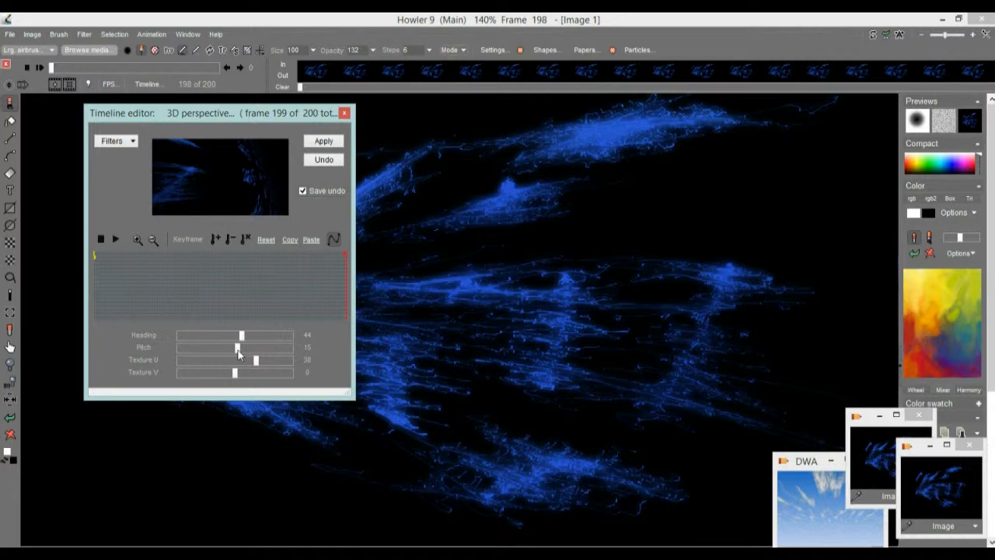
left_click(213, 237)
- Preview frames between the keyframes and add a middle keyframe at frame 113 with Texture U 75
left_click_drag(306, 274, 262, 286)
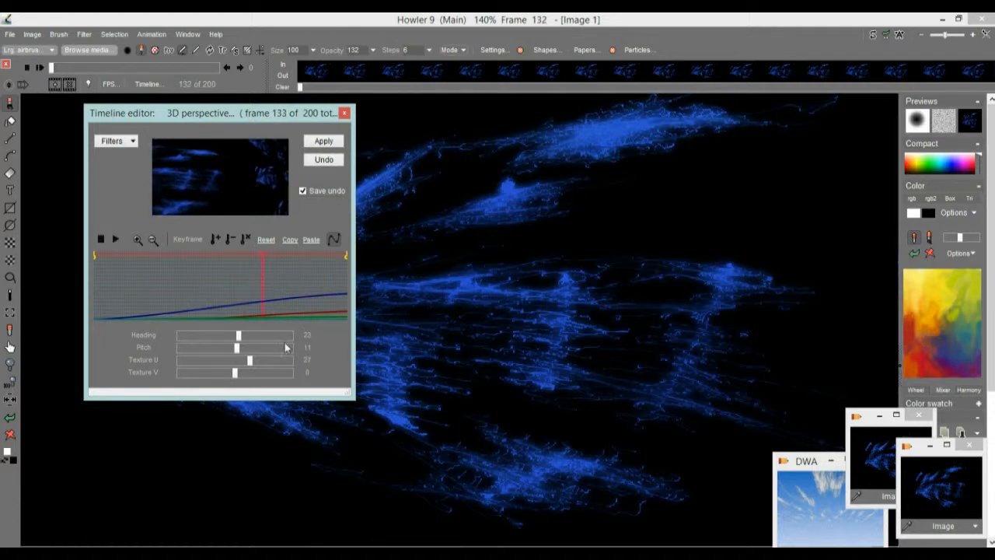
left_click_drag(259, 278, 238, 276)
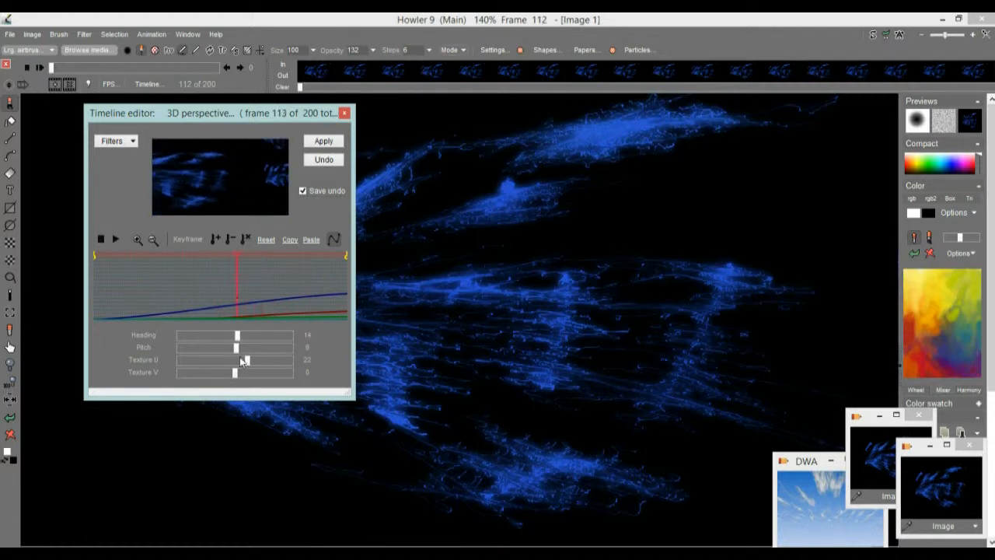
left_click_drag(243, 360, 277, 361)
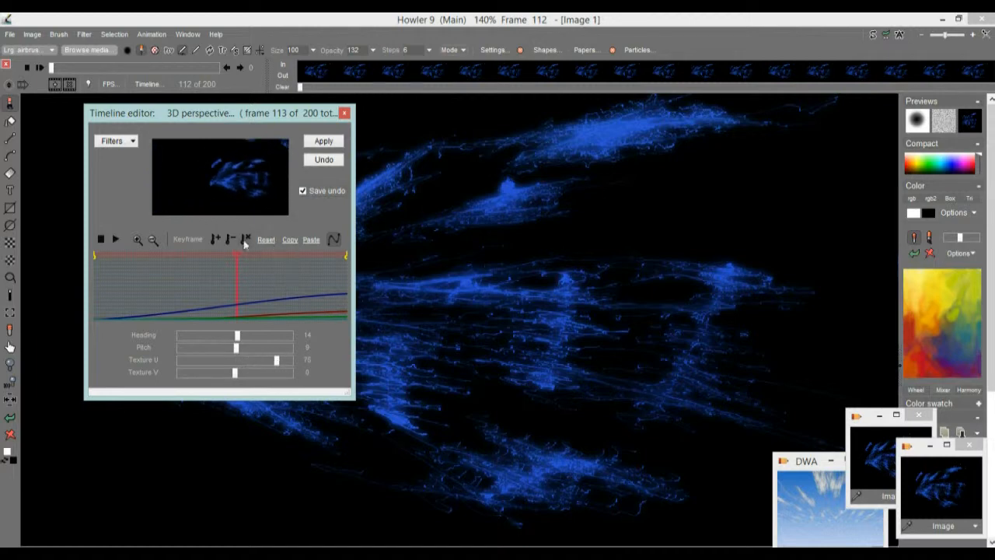
left_click(217, 240)
- Scrub through the animation to frame 200 and add a keyframe there with Texture U -33
left_click_drag(155, 287, 273, 269)
left_click_drag(319, 267, 373, 264)
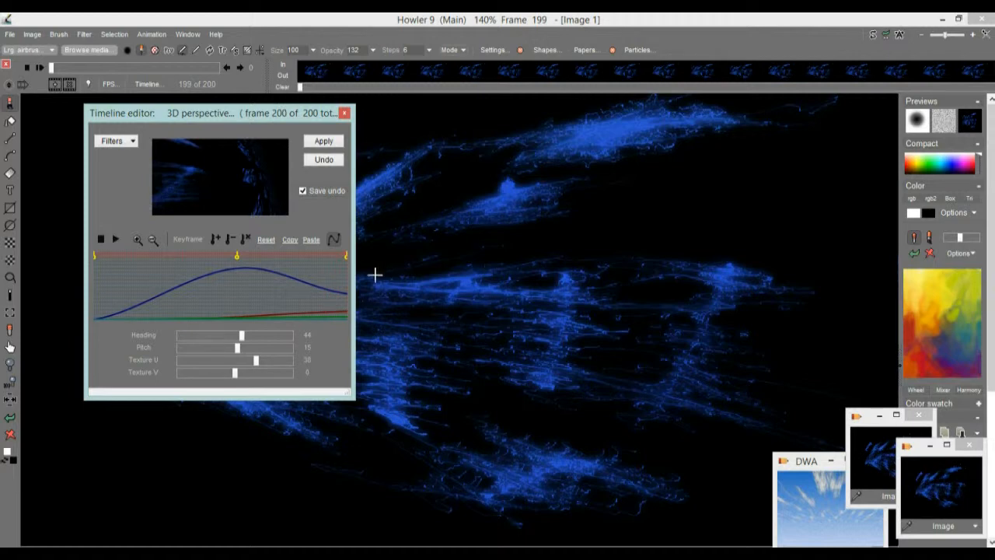
left_click_drag(257, 362, 218, 365)
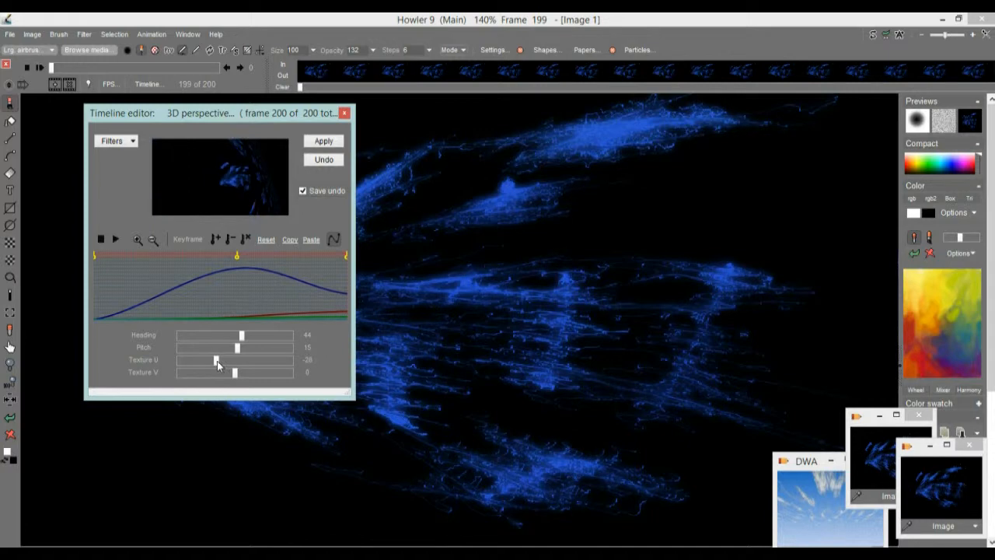
left_click(219, 241)
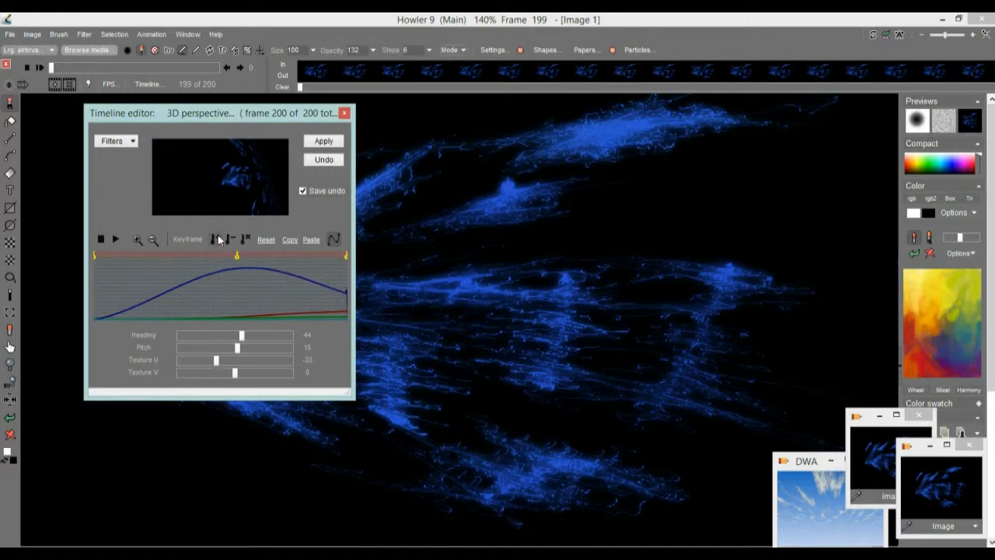
- Delete the surplus Texture U 38 keyframe near the end and move the remaining one to the end of the timeline
mouse_move(349, 260)
left_mouse_down()
mouse_move(327, 259)
mouse_move(336, 262)
left_mouse_up()
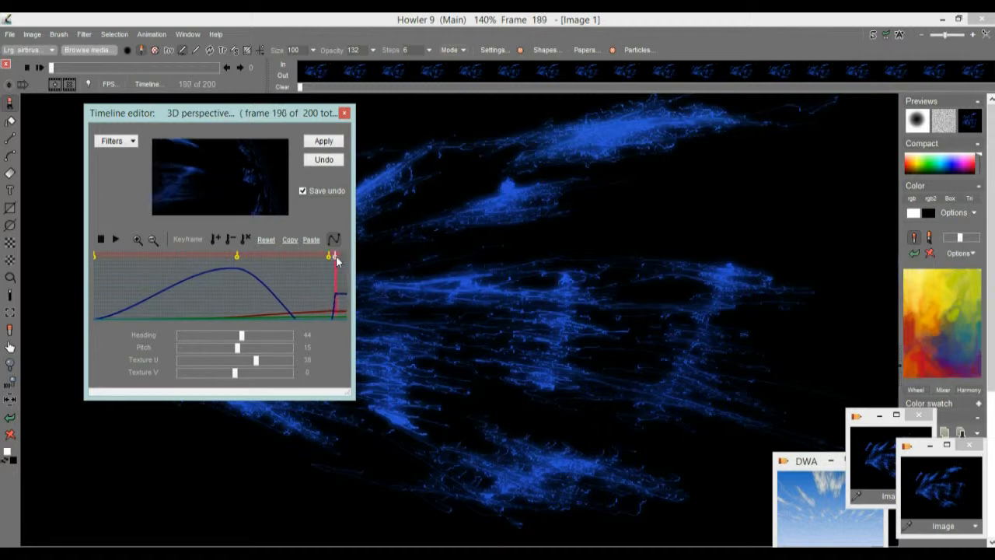
left_click(230, 238)
mouse_move(339, 262)
left_mouse_down()
mouse_move(331, 259)
mouse_move(360, 259)
left_mouse_up()
- Add a keyframe at frame 69 with Texture U -23 and delete the middle keyframe at frame 113
mouse_move(308, 282)
left_mouse_down()
mouse_move(288, 268)
mouse_move(345, 272)
mouse_move(76, 282)
mouse_move(345, 289)
mouse_move(319, 292)
mouse_move(54, 289)
mouse_move(209, 296)
mouse_move(90, 297)
mouse_move(182, 302)
left_mouse_up()
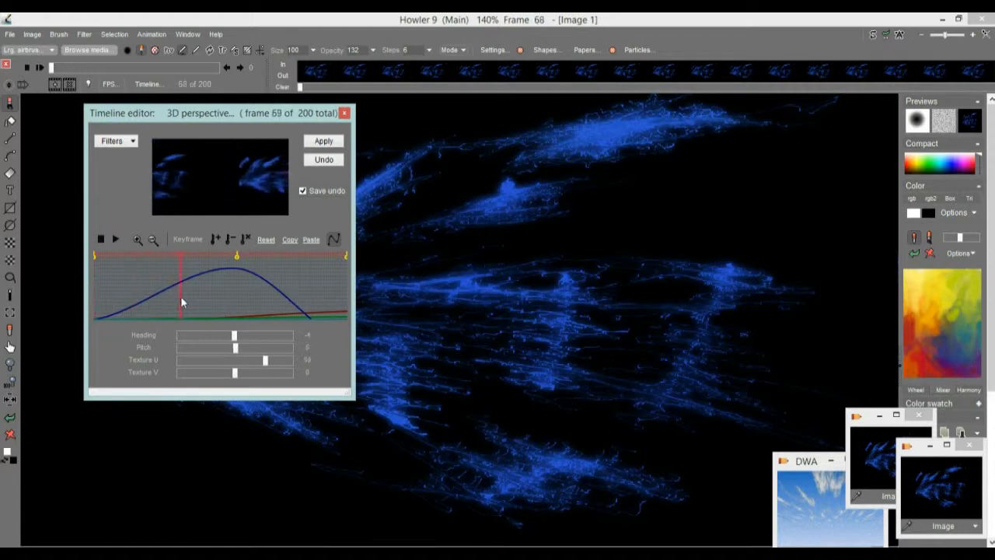
left_click_drag(266, 362, 222, 364)
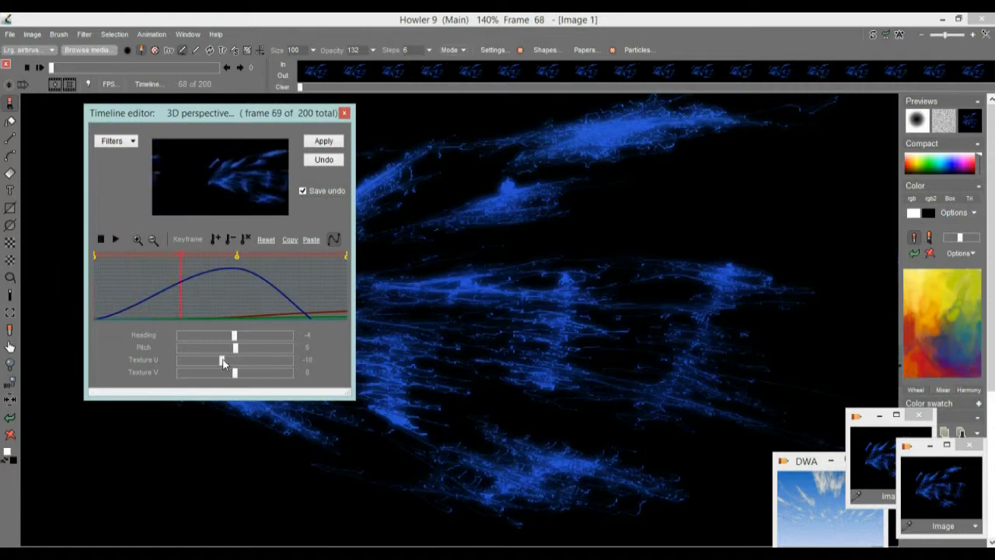
left_click(216, 241)
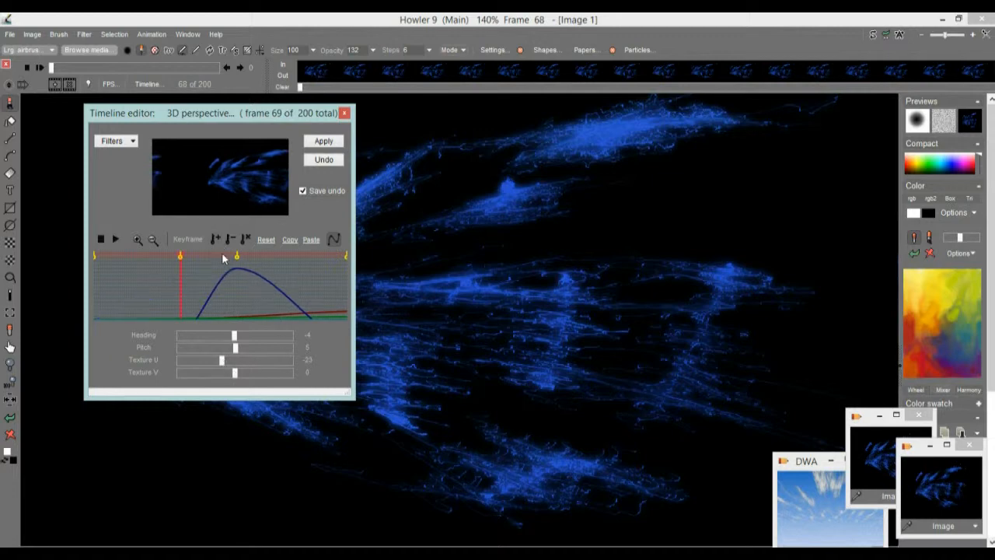
mouse_move(114, 279)
left_mouse_down()
mouse_move(323, 286)
mouse_move(237, 287)
mouse_move(249, 257)
mouse_move(240, 258)
left_mouse_up()
left_click(231, 239)
- Try to add a Texture U -100 keyframe at frame 198, and return the Texture U -33 keyframe to the timeline's end
mouse_move(219, 294)
left_mouse_down()
mouse_move(116, 293)
mouse_move(376, 296)
left_mouse_up()
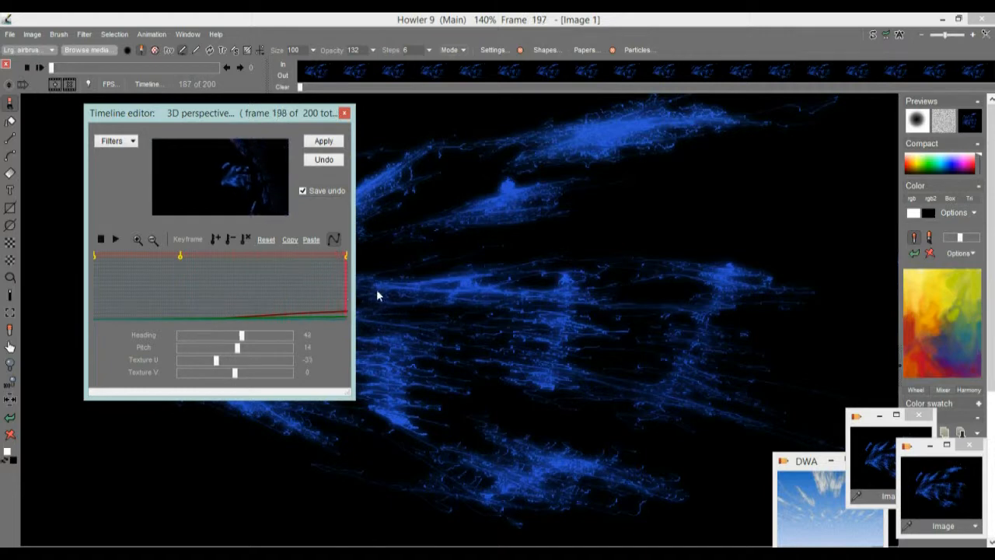
left_click_drag(218, 362, 164, 362)
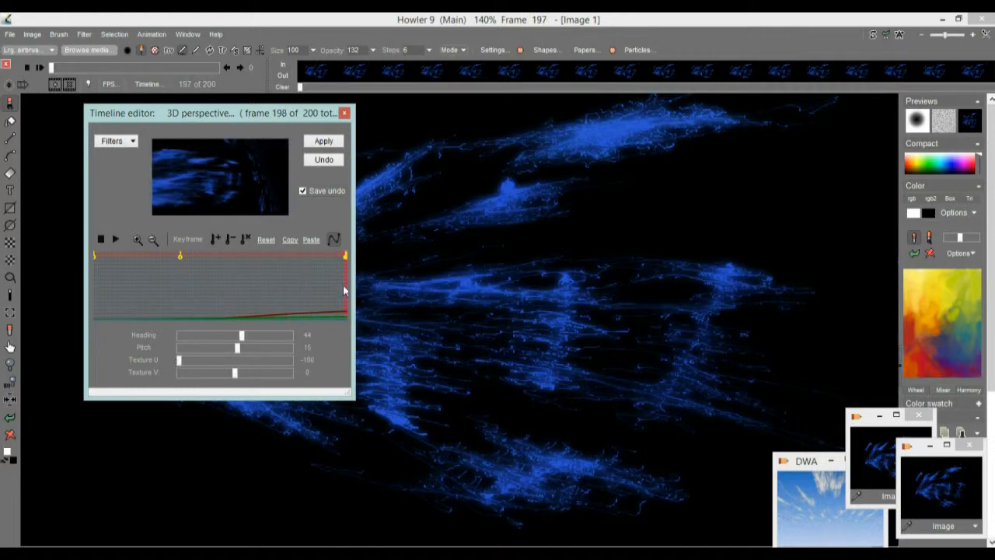
left_click_drag(348, 263, 320, 265)
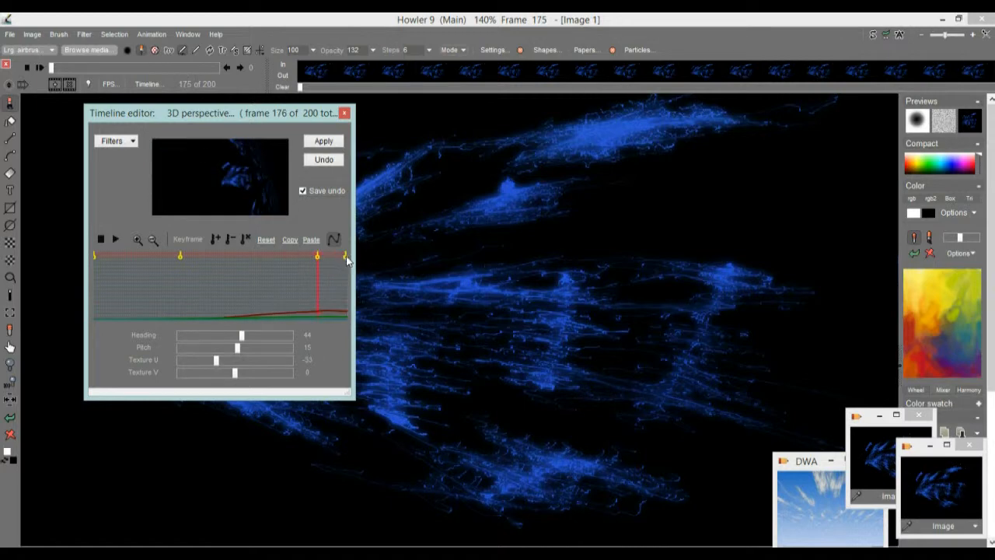
left_click(339, 260)
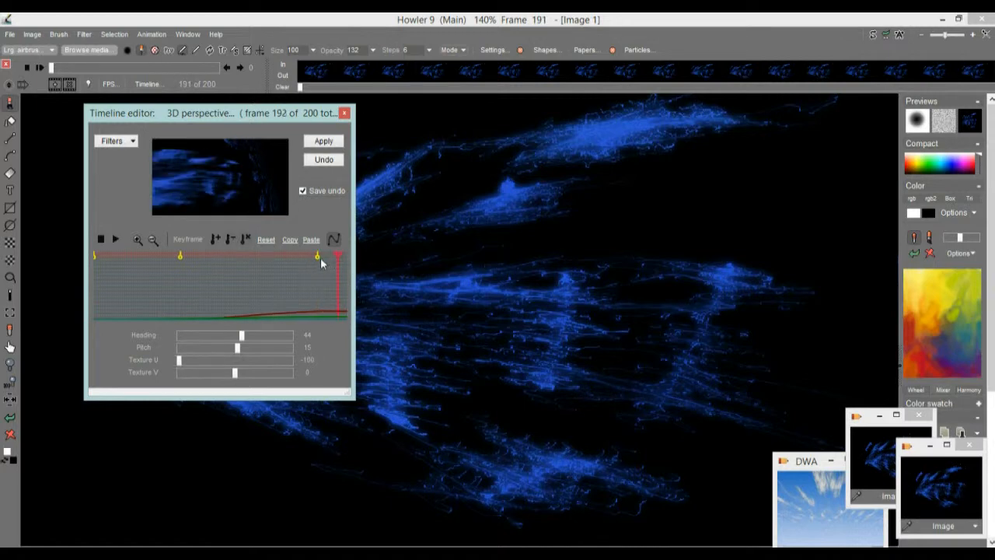
mouse_move(317, 259)
left_mouse_down()
mouse_move(354, 263)
mouse_move(102, 279)
mouse_move(431, 285)
left_mouse_up()
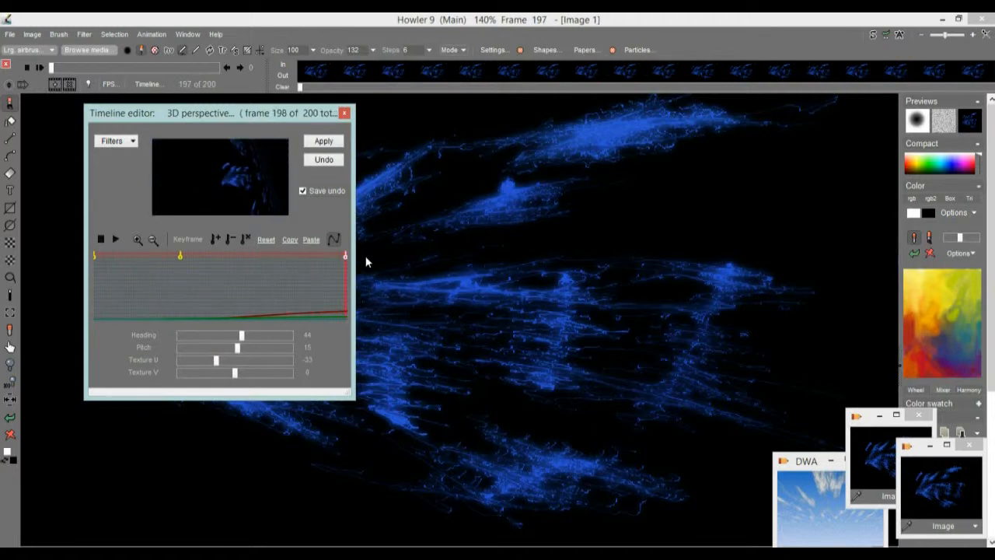
- Widen the Timeline editor and set Texture U to -100 and Pitch to -32 at frame 200
left_click_drag(354, 261, 774, 280)
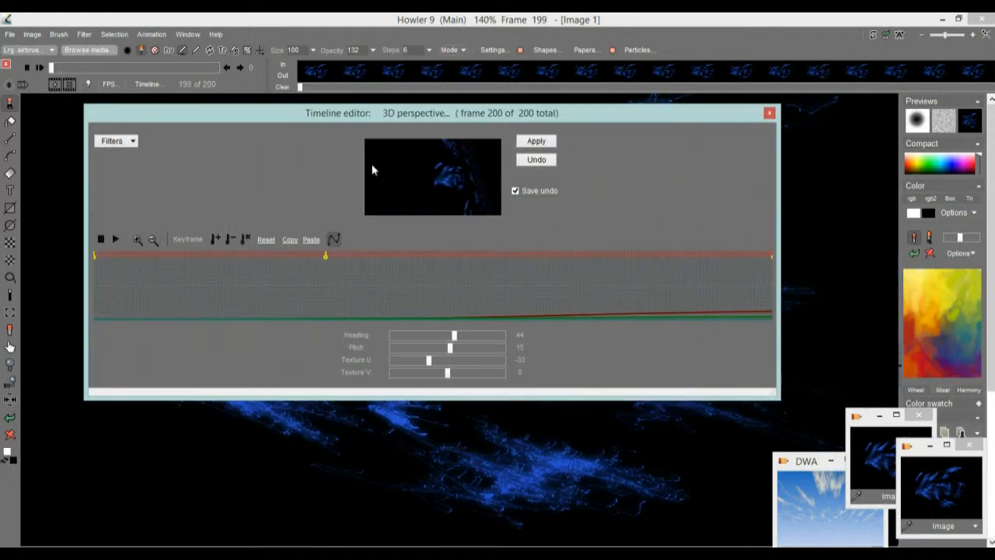
left_click_drag(421, 363, 389, 363)
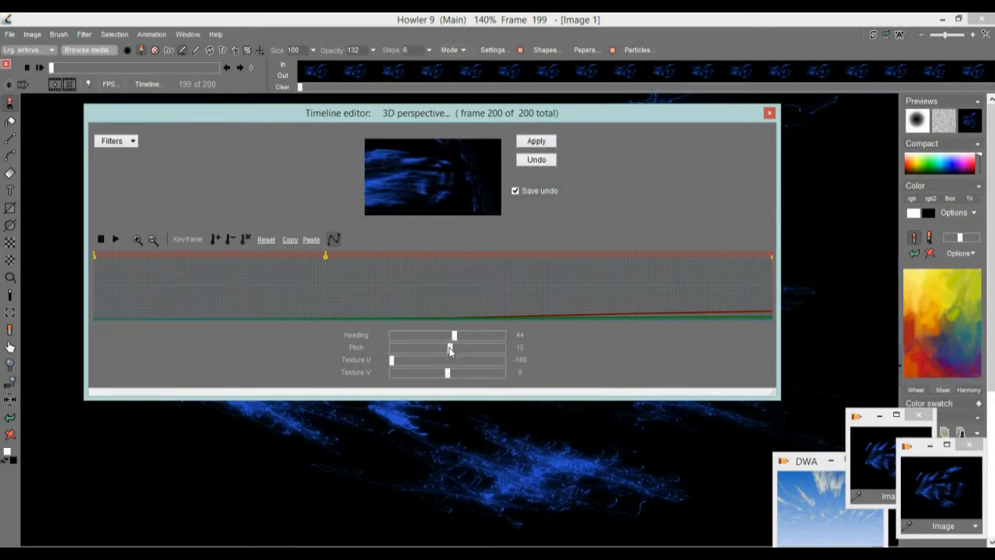
left_click_drag(450, 350, 442, 352)
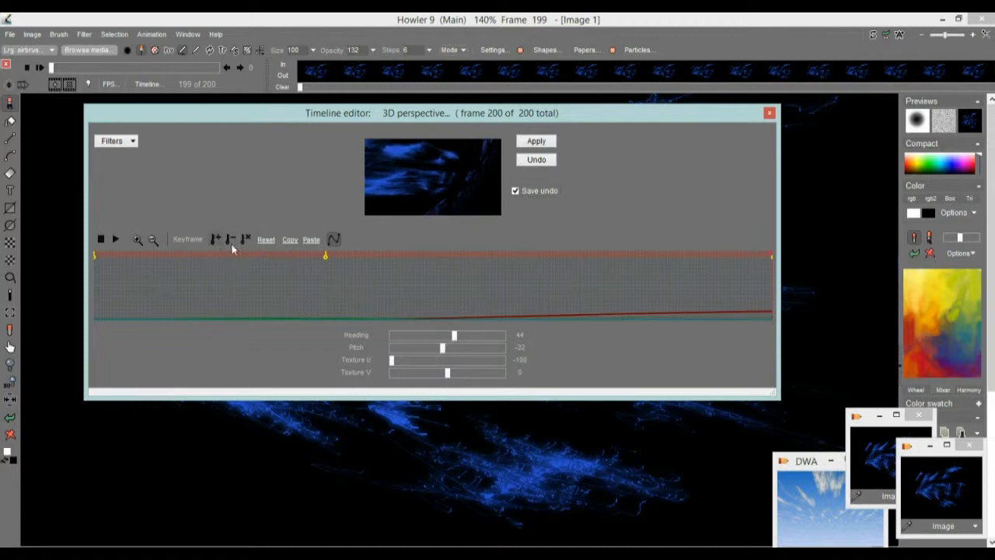
- Scrub through the timeline to preview the perspective motion and apply the filter to the animation
left_click_drag(726, 280, 150, 290)
left_click_drag(378, 309, 697, 289)
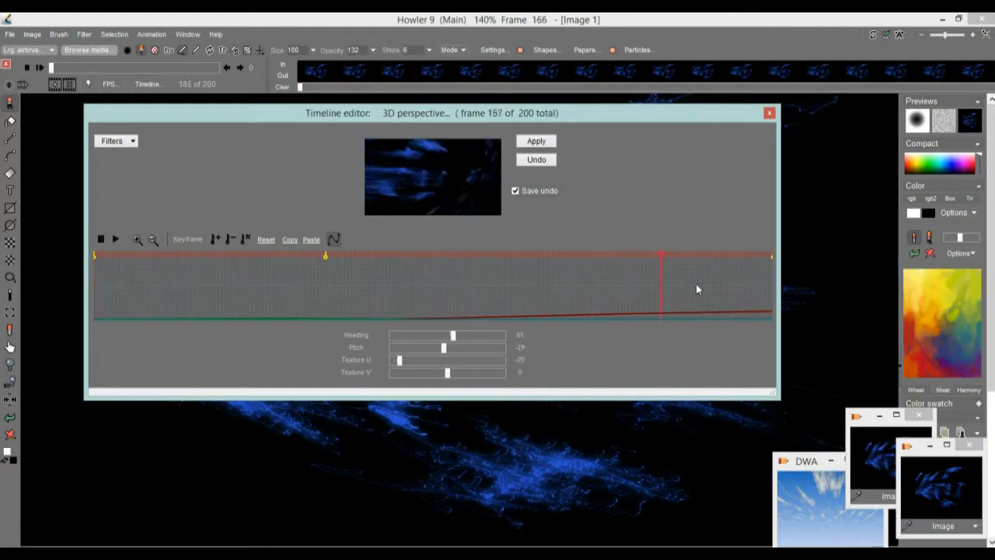
left_click_drag(768, 288, 123, 293)
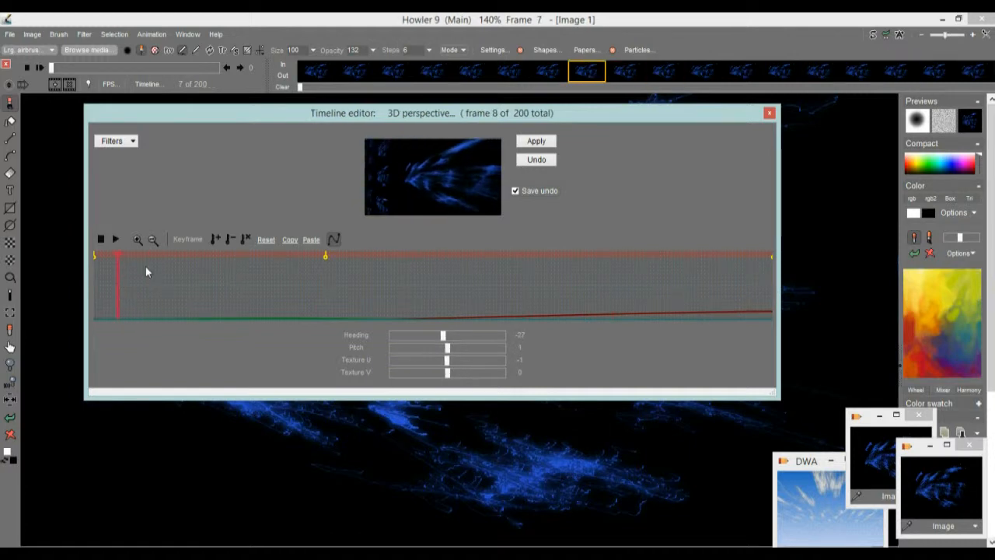
left_click(526, 143)
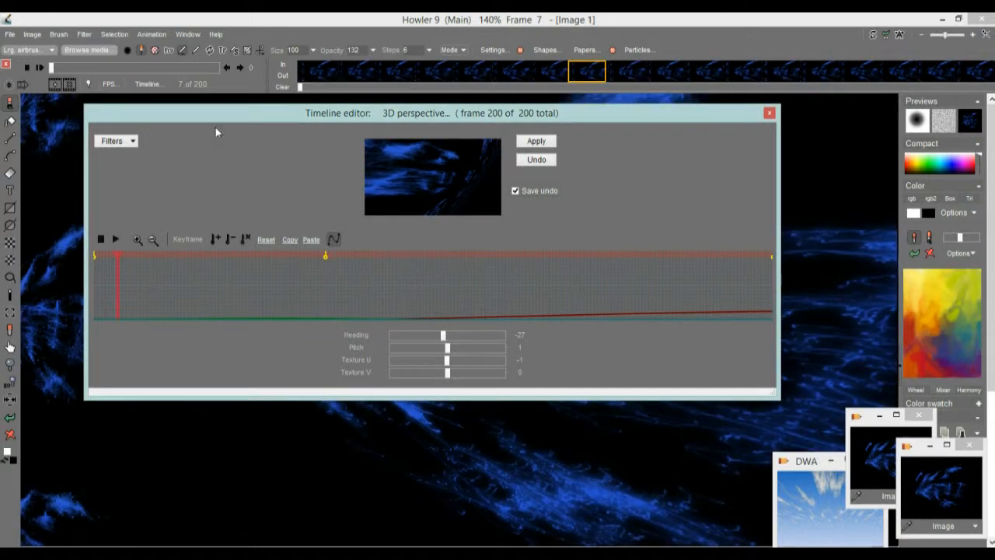
- Move the Timeline editor out of the way, play the rendered animation, and set the timeline to frame 57
left_click_drag(133, 118, 132, 147)
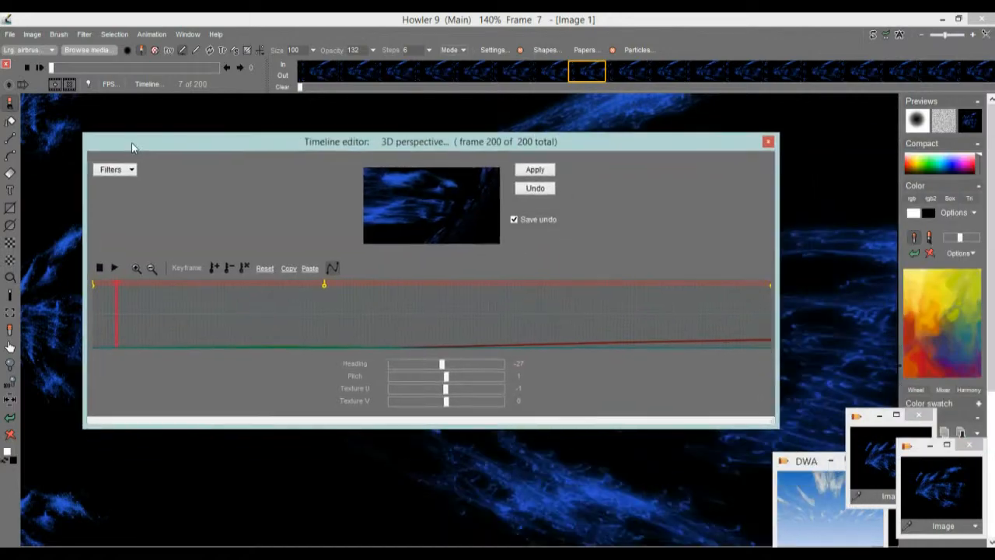
left_click_drag(86, 133, 764, 452)
left_click(510, 296)
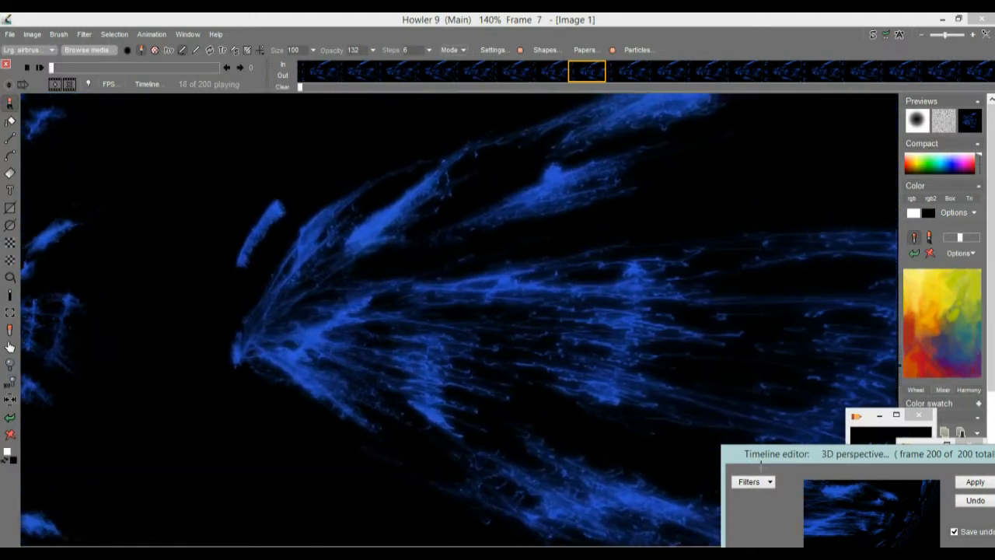
left_click_drag(794, 456, 671, 212)
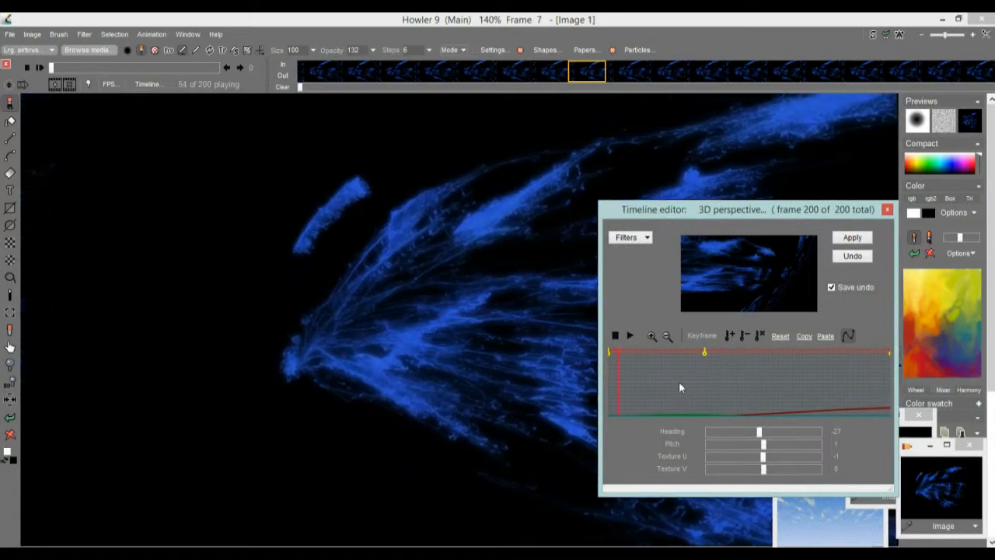
left_click(687, 383)
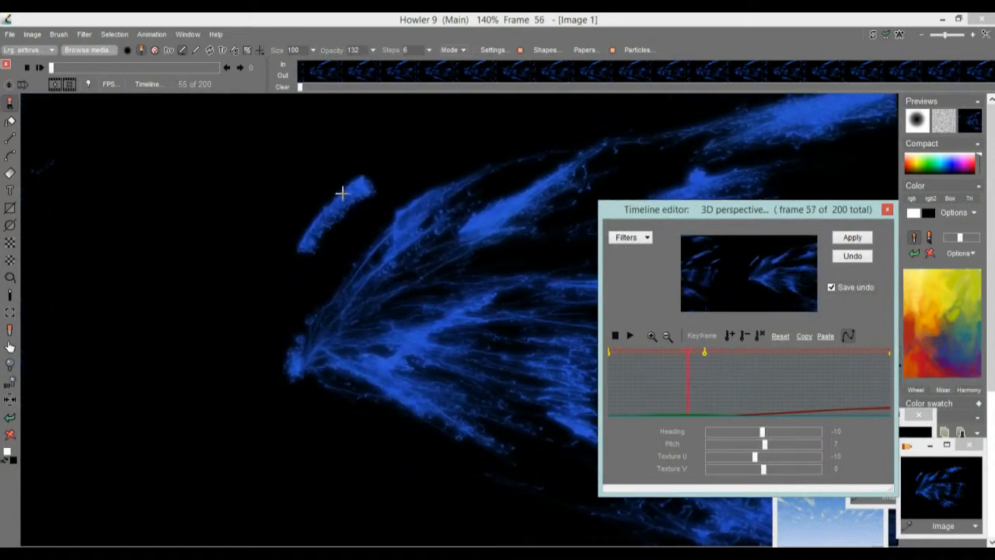
- Apply the animated Wiggle warp filter with an interval of 10 between keys
left_click(151, 35)
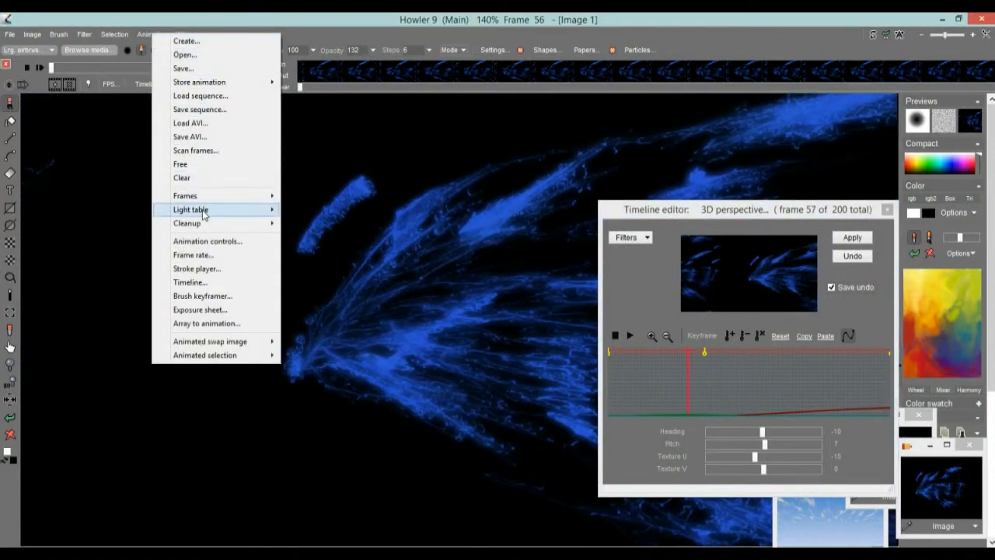
mouse_move(84, 36)
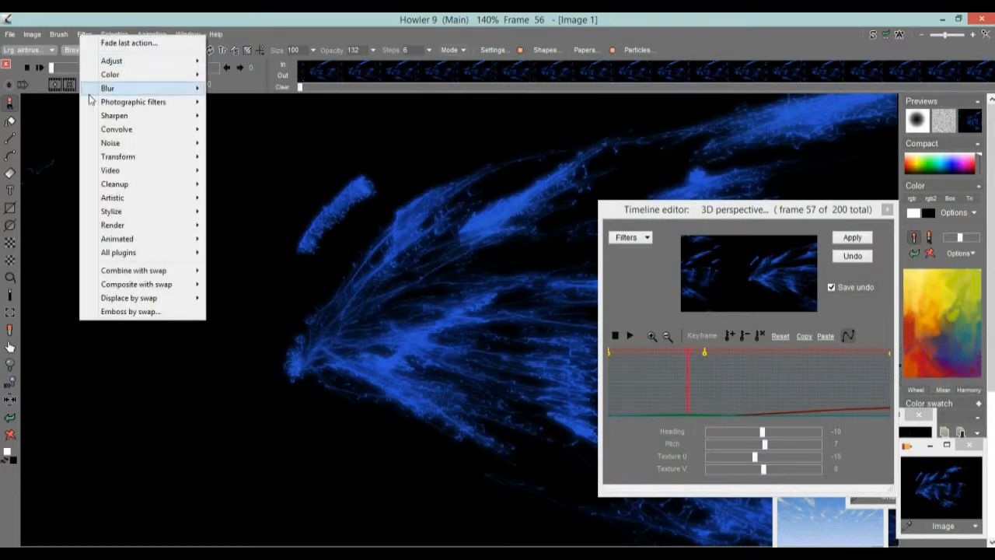
mouse_move(127, 240)
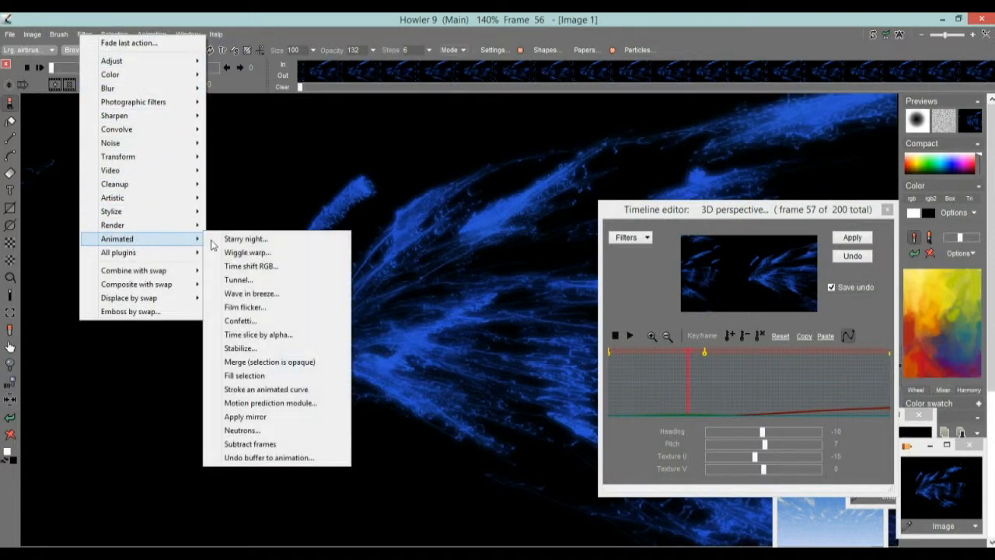
left_click(256, 253)
left_click_drag(451, 232, 114, 175)
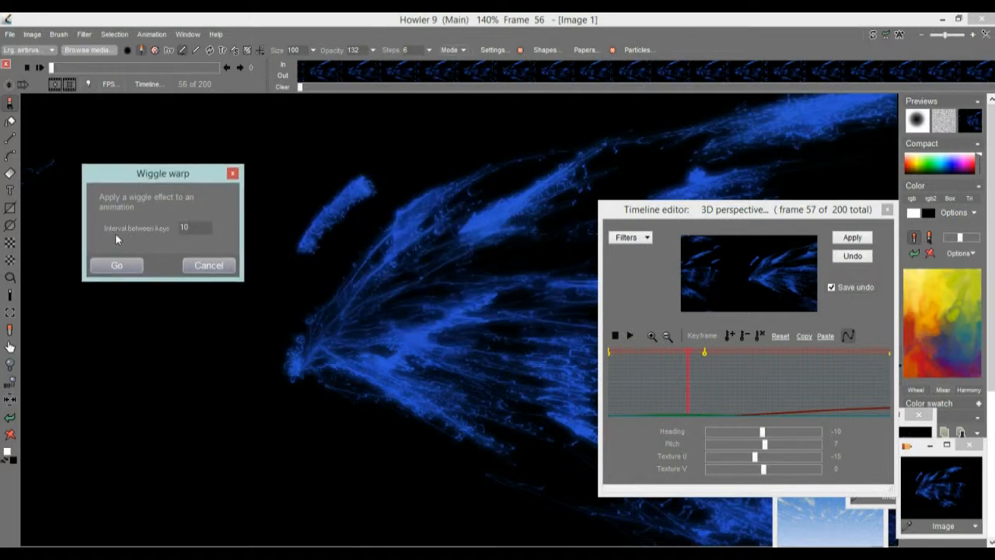
left_click(143, 268)
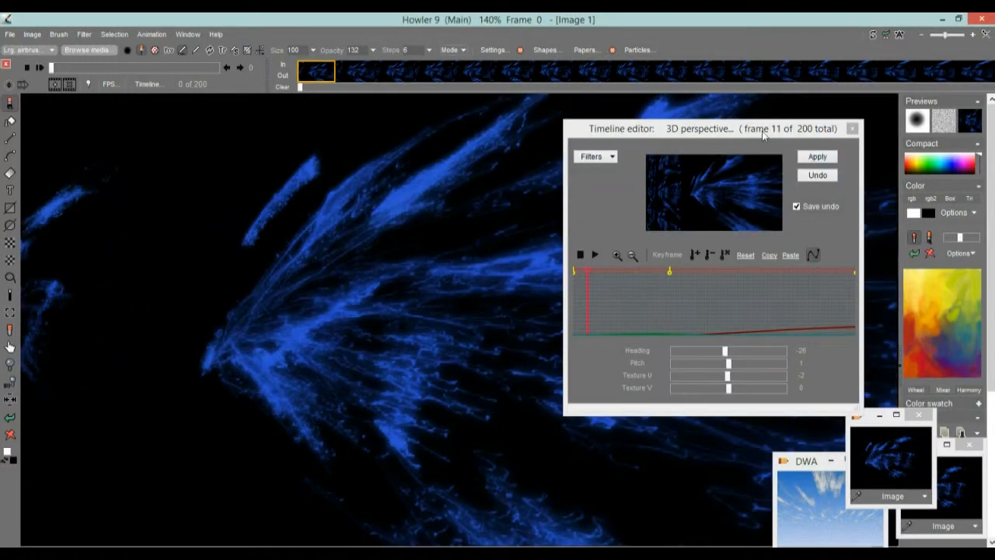
- Move the Timeline editor off the canvas, play the warped animation, and go to frame 84
left_click_drag(763, 135, 291, 521)
mouse_move(52, 69)
left_mouse_down()
mouse_move(148, 68)
mouse_move(32, 70)
left_mouse_up()
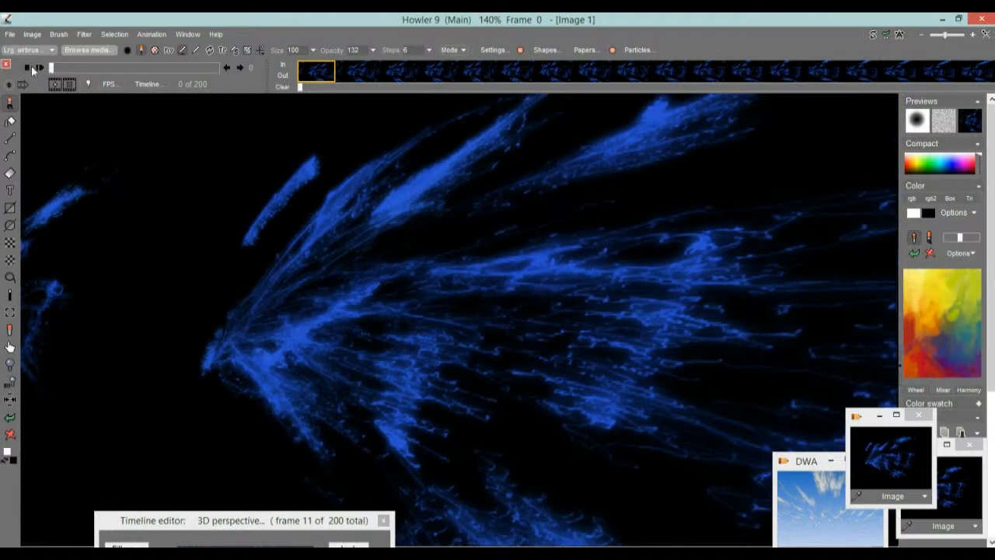
left_click(40, 68)
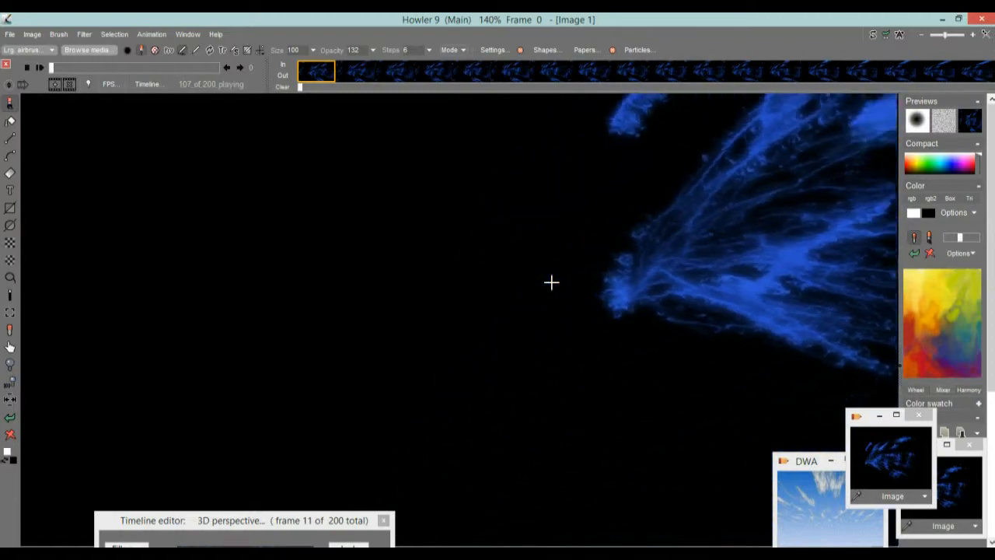
left_click_drag(78, 68, 122, 75)
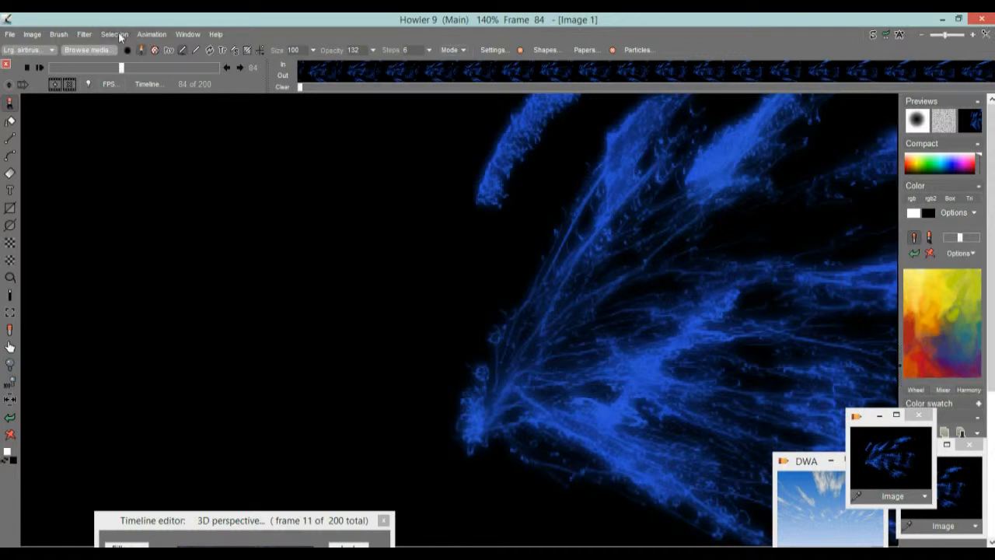
- Turn on the horizontal mirror and show the whole mirrored image at 100% zoom
left_click(158, 36)
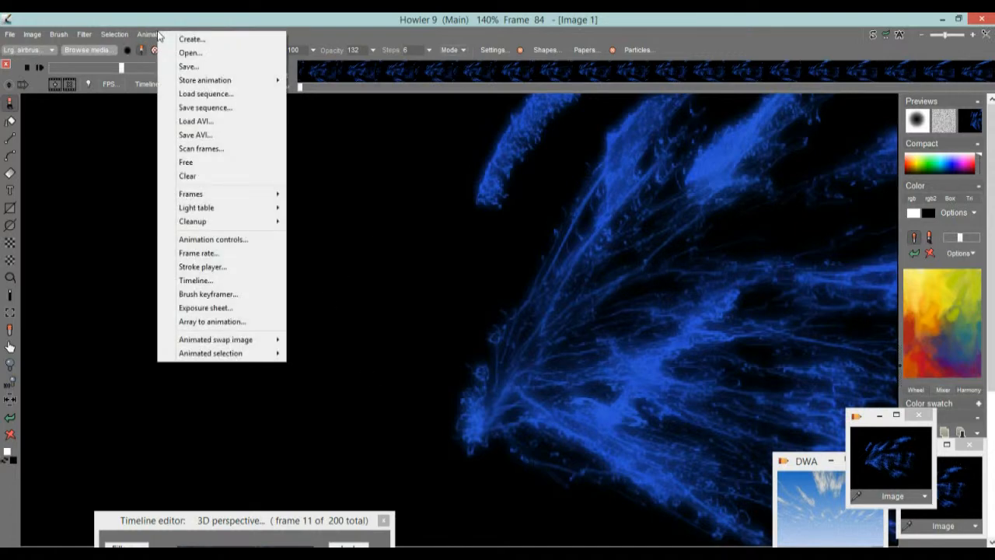
left_click(140, 20)
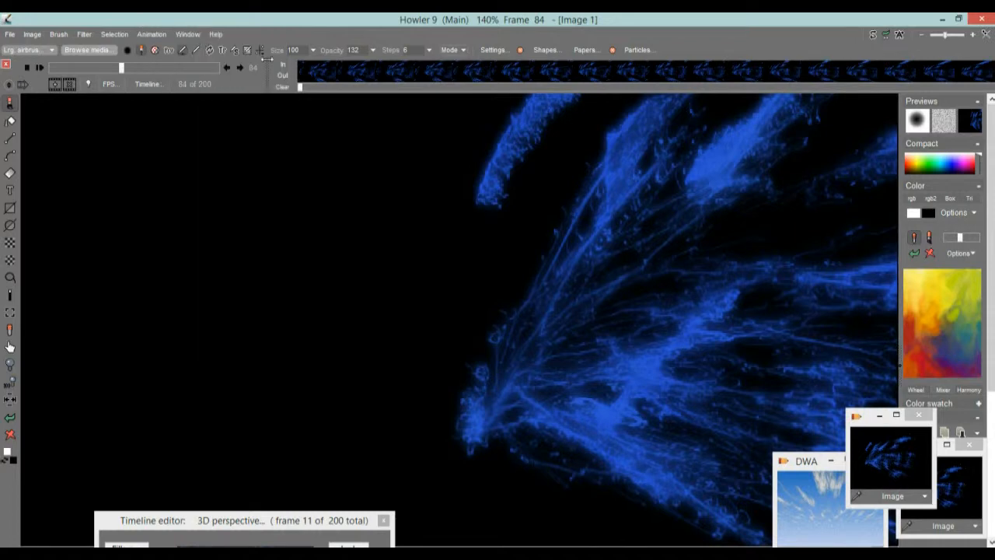
left_click(260, 50)
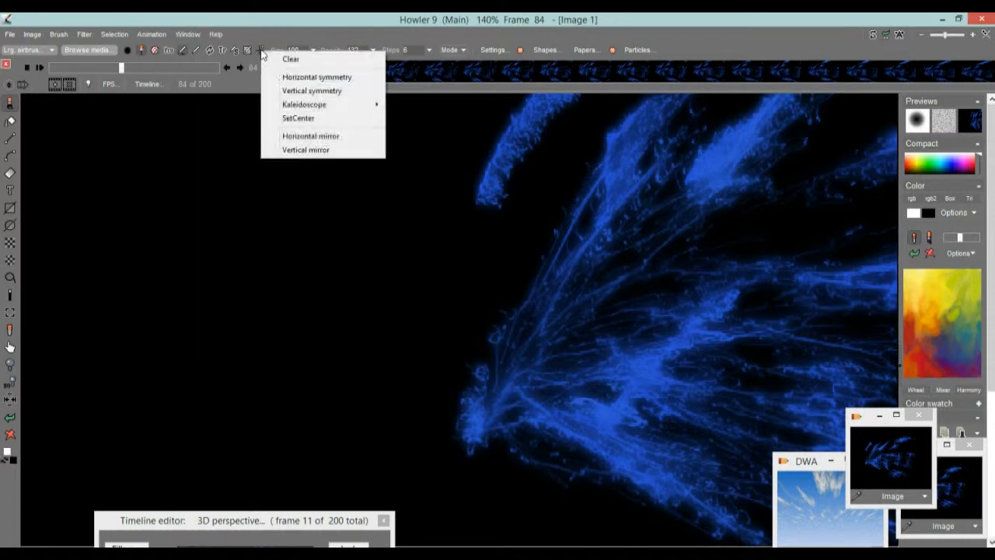
left_click(309, 137)
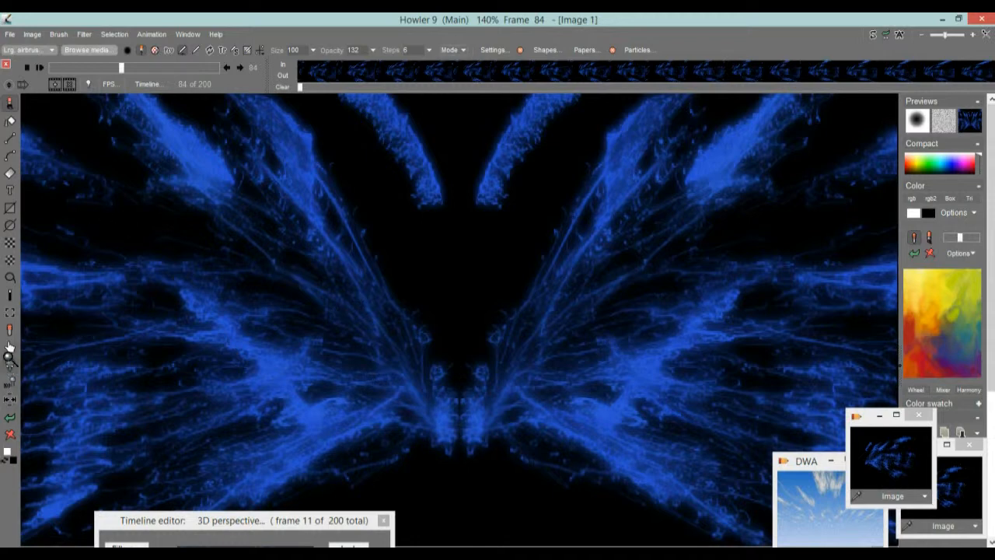
left_click(10, 396)
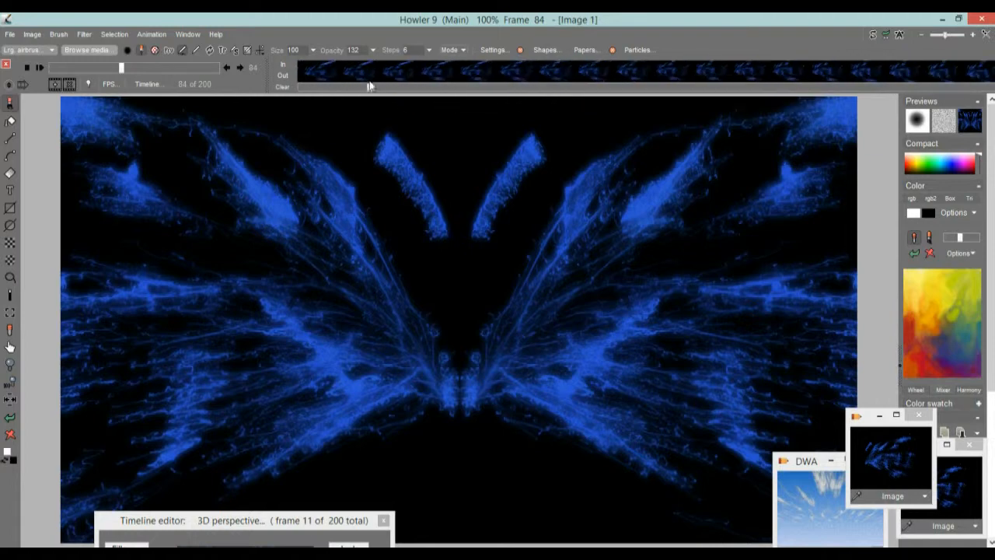
- Scrub through the animation to check the mirrored frames, ending at frame 49
left_click_drag(370, 86, 314, 86)
left_click_drag(119, 68, 85, 68)
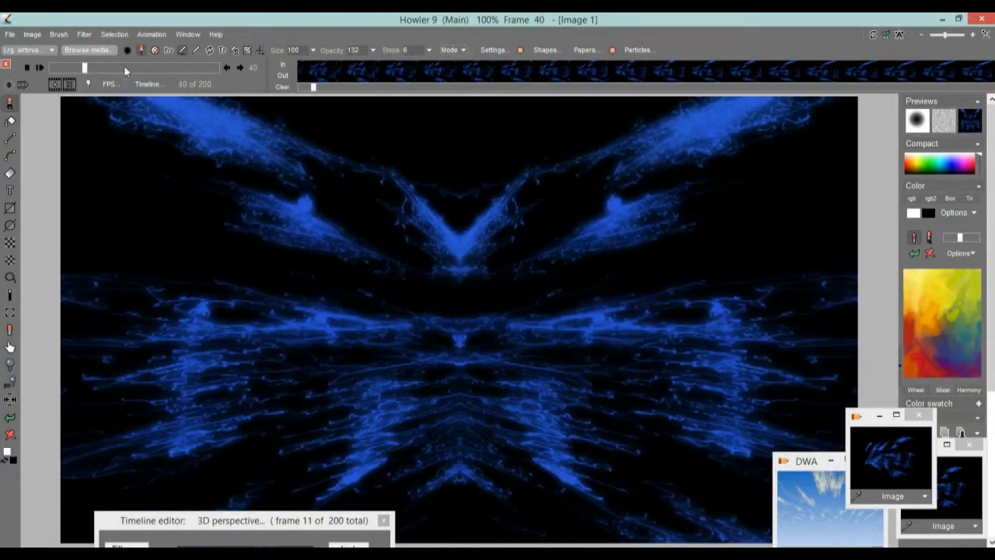
left_click_drag(85, 68, 84, 72)
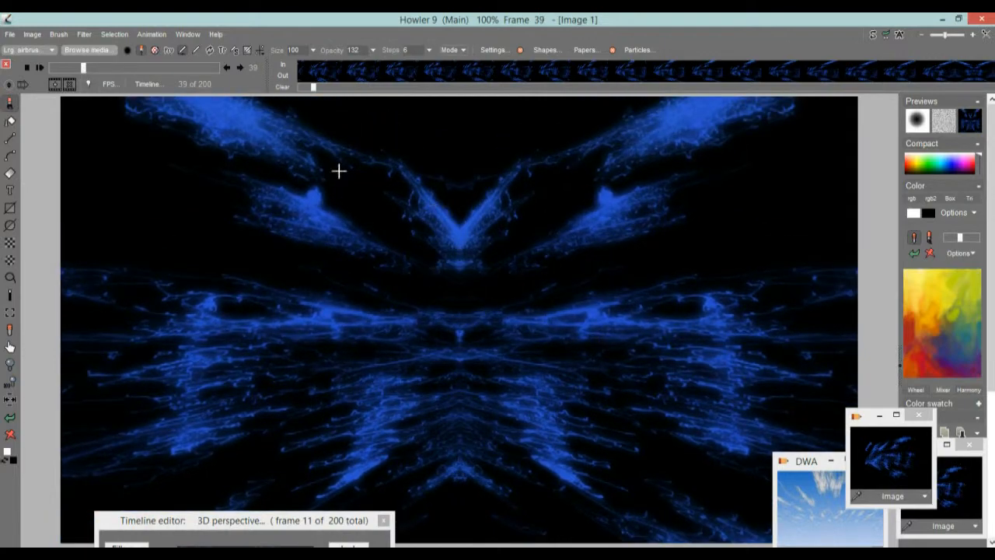
mouse_move(101, 72)
left_mouse_down()
mouse_move(125, 69)
mouse_move(50, 70)
mouse_move(189, 67)
mouse_move(77, 69)
mouse_move(92, 68)
left_mouse_up()
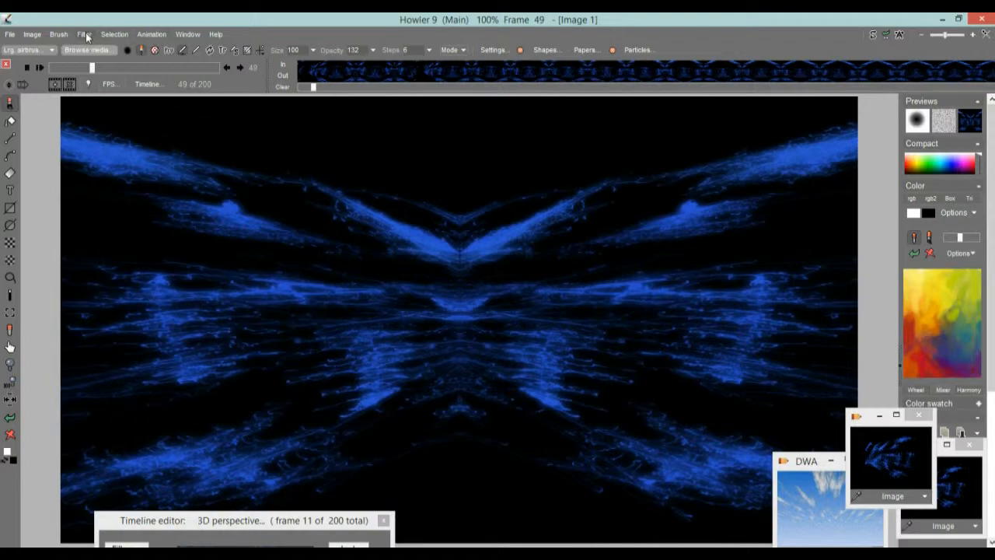
- Apply the mirror permanently to the animation frames with the animated filter, and clear the mirror mode
left_click(84, 34)
mouse_move(160, 237)
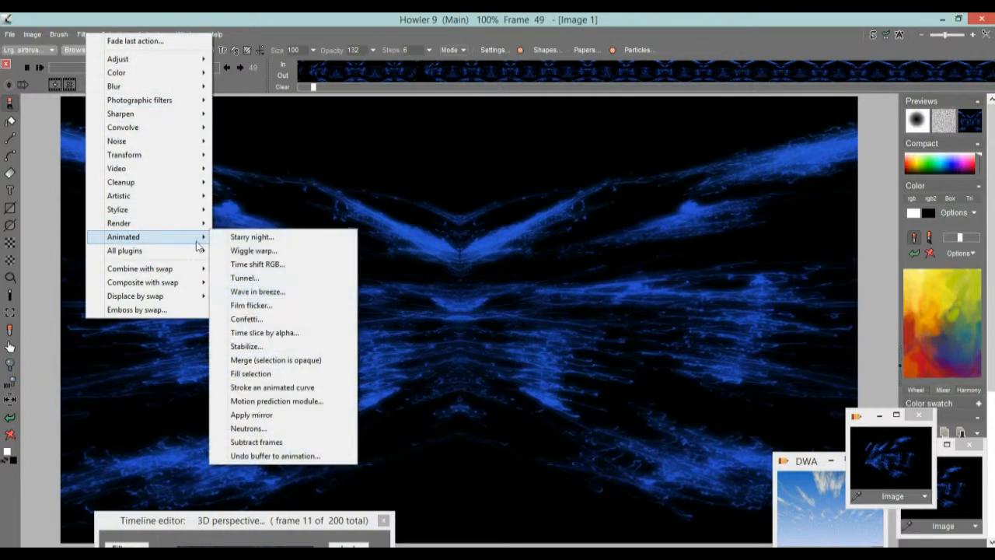
left_click(285, 416)
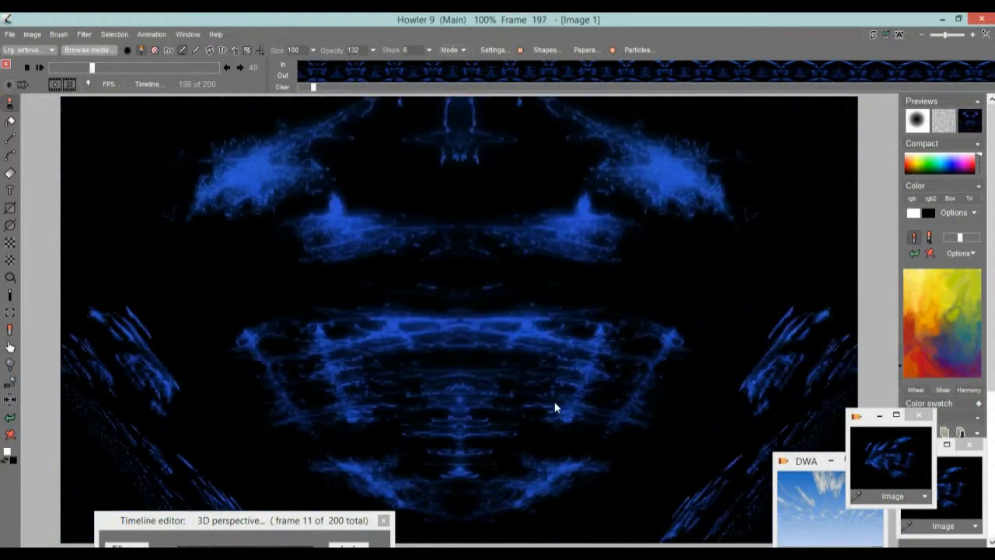
left_click(262, 51)
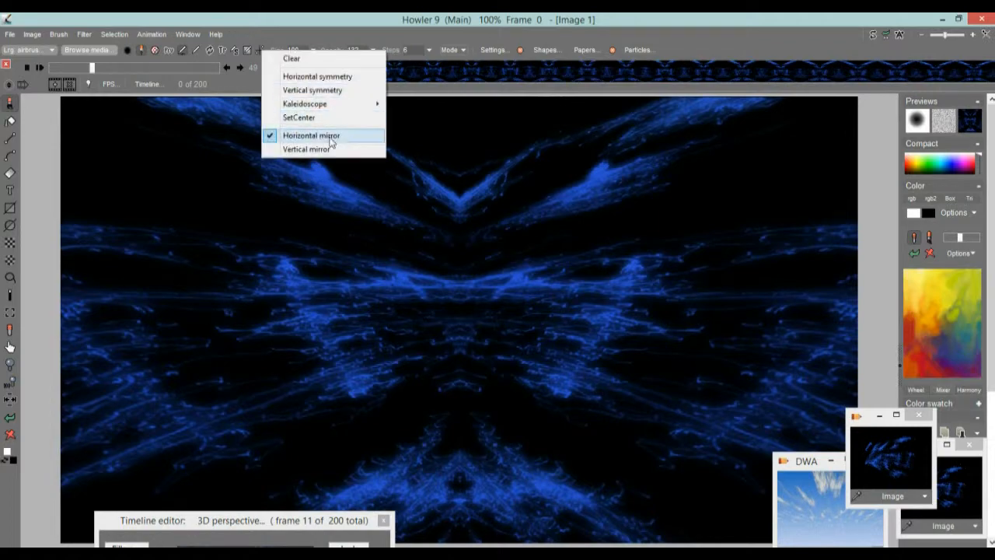
left_click(291, 59)
- Go to frame 119, store a copy of the mirrored animation in its own window, and move to frame 199
left_click_drag(90, 69, 157, 91)
left_click(152, 35)
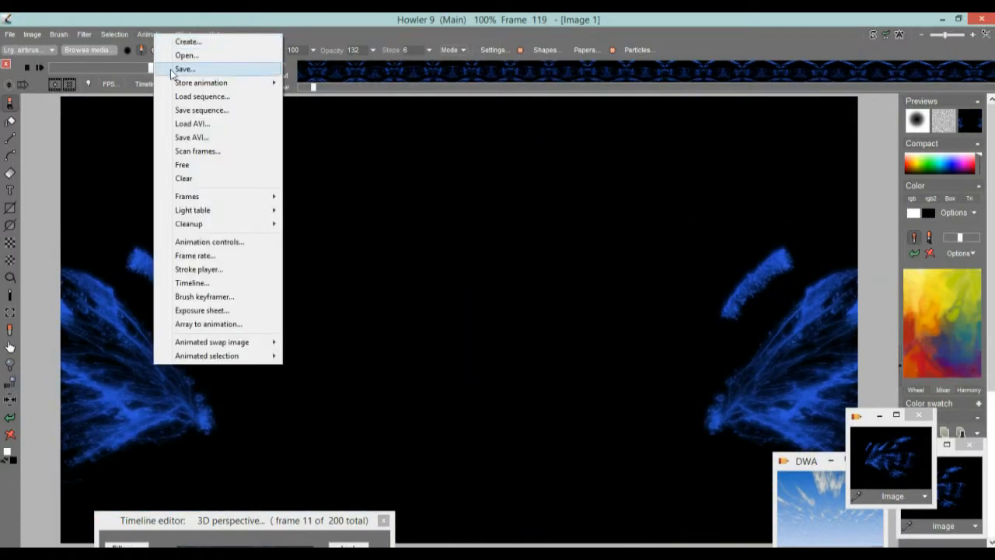
mouse_move(236, 84)
left_click(315, 96)
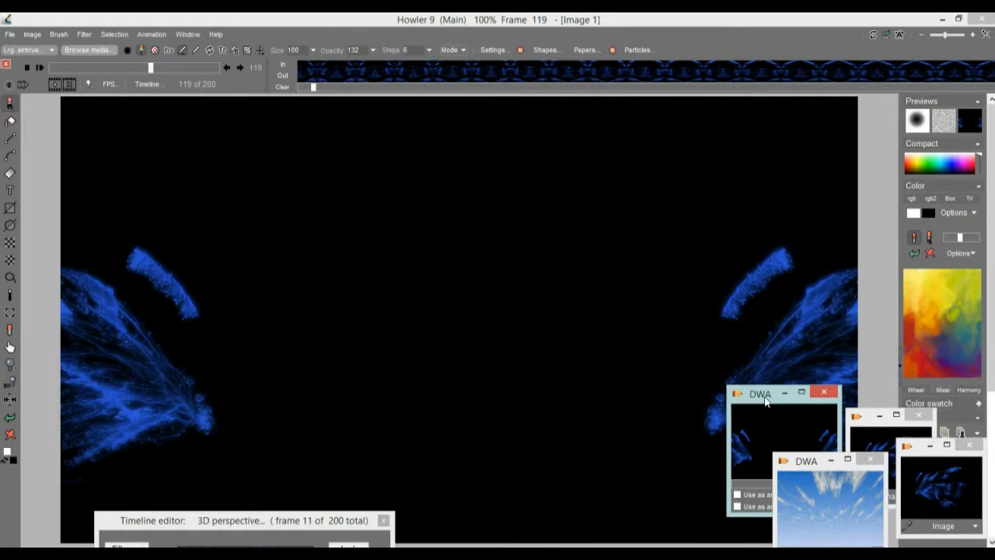
left_click_drag(94, 68, 258, 58)
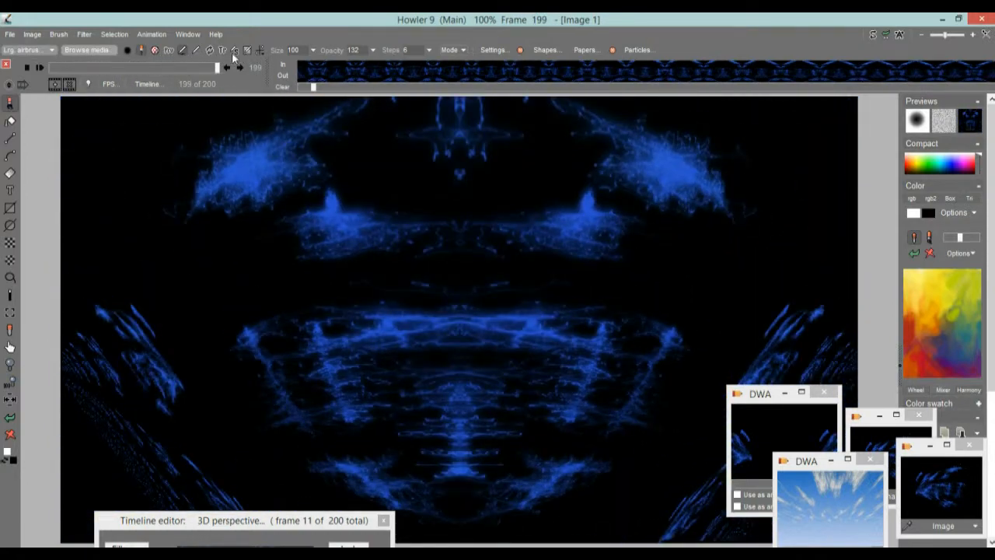
- Try a Gaussian blur on frame 199 alone, and undo it
left_click(85, 35)
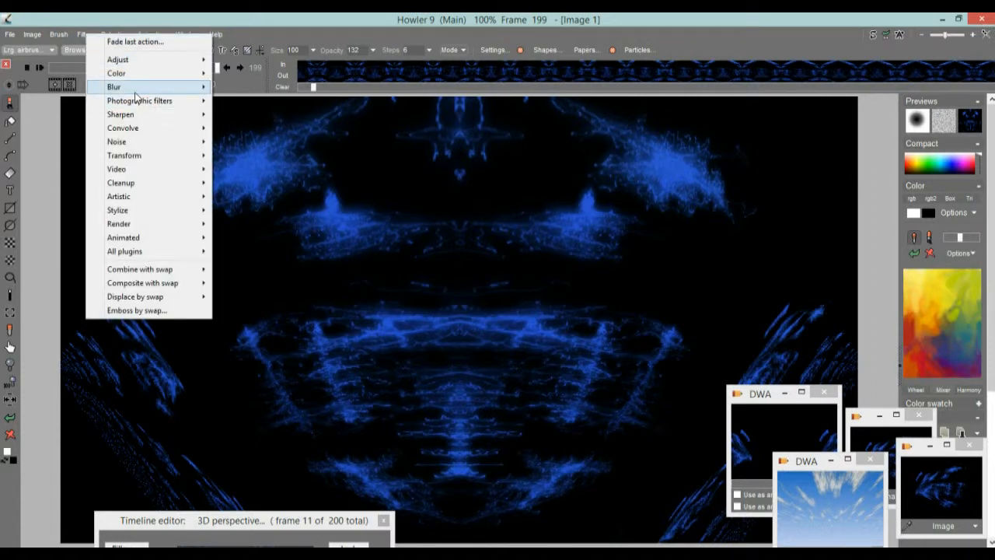
mouse_move(136, 92)
left_click(307, 115)
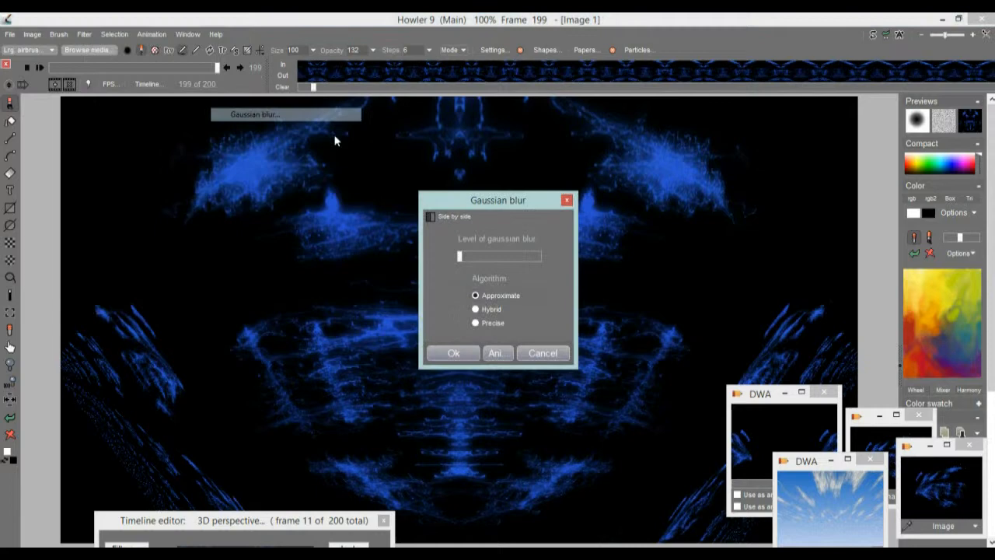
left_click_drag(459, 256, 502, 258)
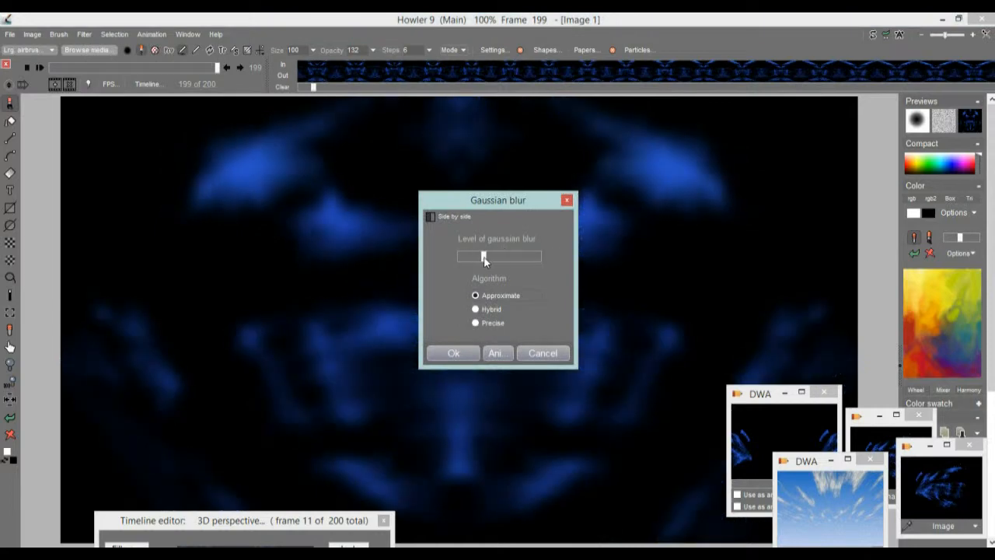
left_click(476, 353)
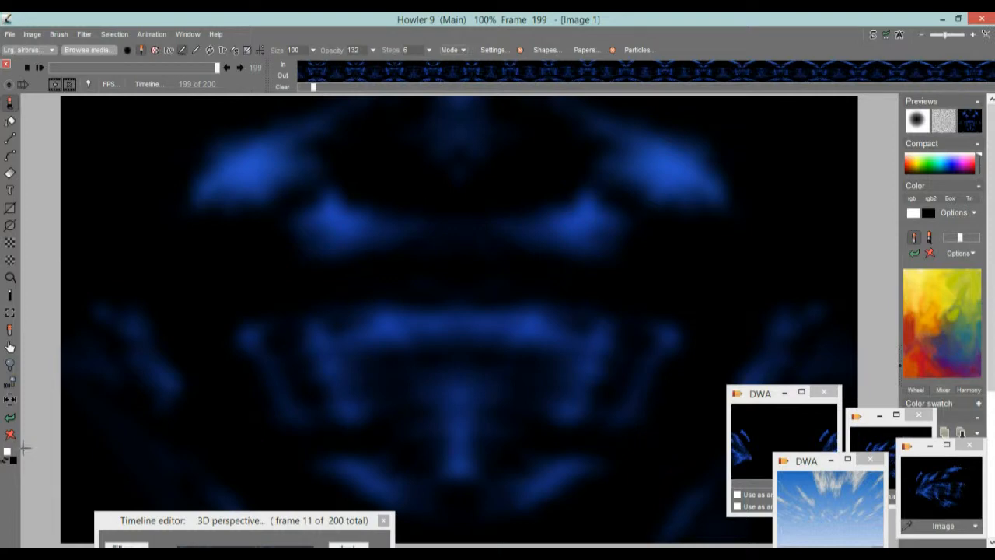
left_click(10, 417)
- Apply a strong Gaussian blur with the Approximate algorithm to all frames of the animation
left_click(84, 35)
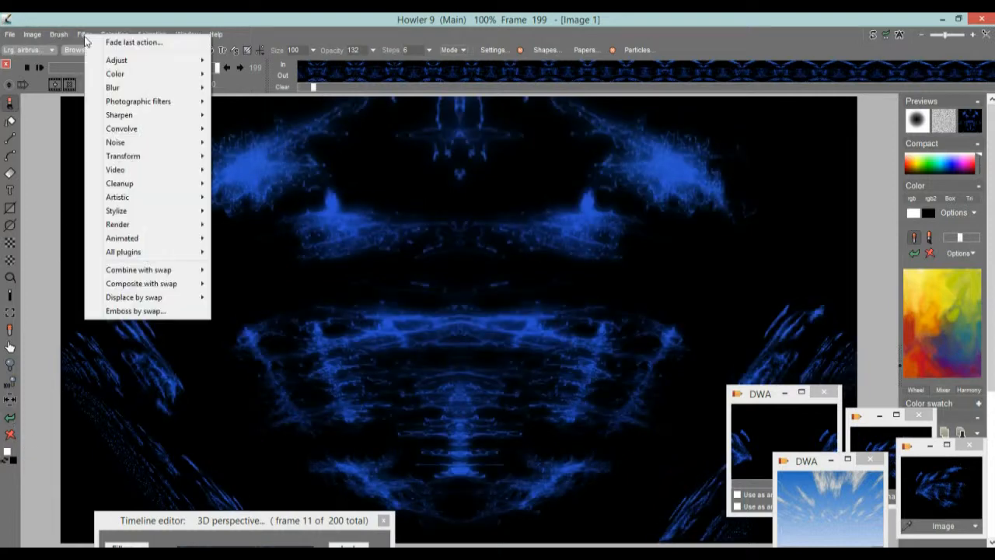
mouse_move(133, 89)
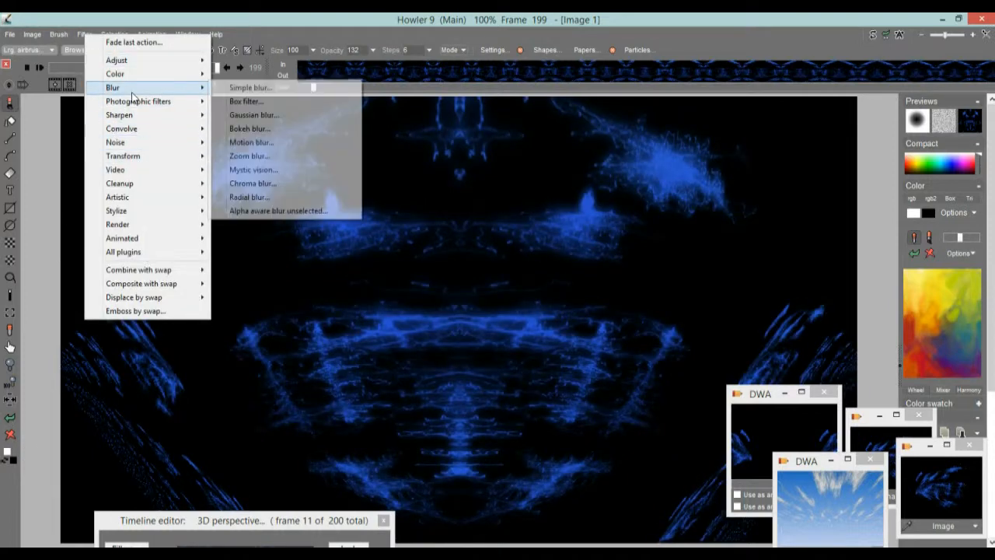
left_click(253, 116)
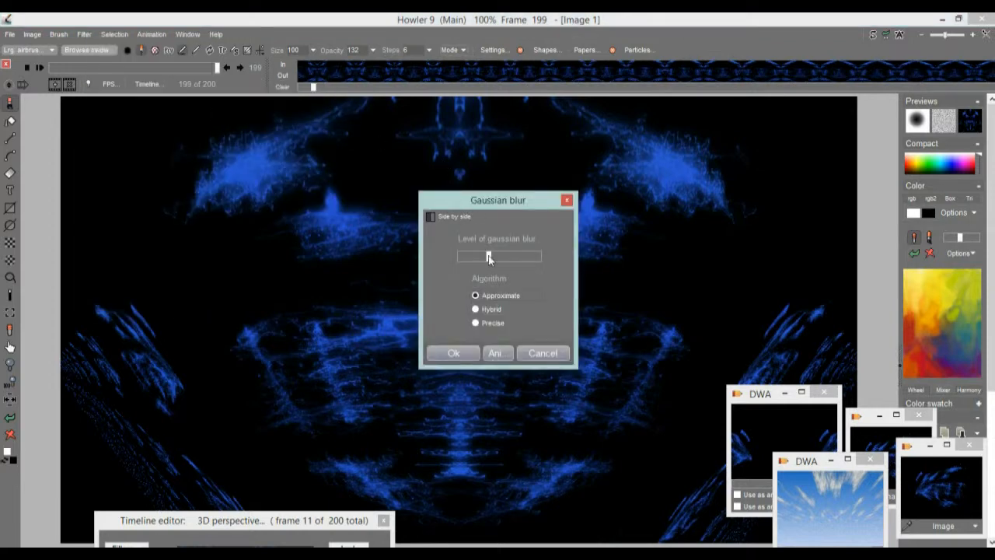
left_click(500, 353)
left_click(449, 347)
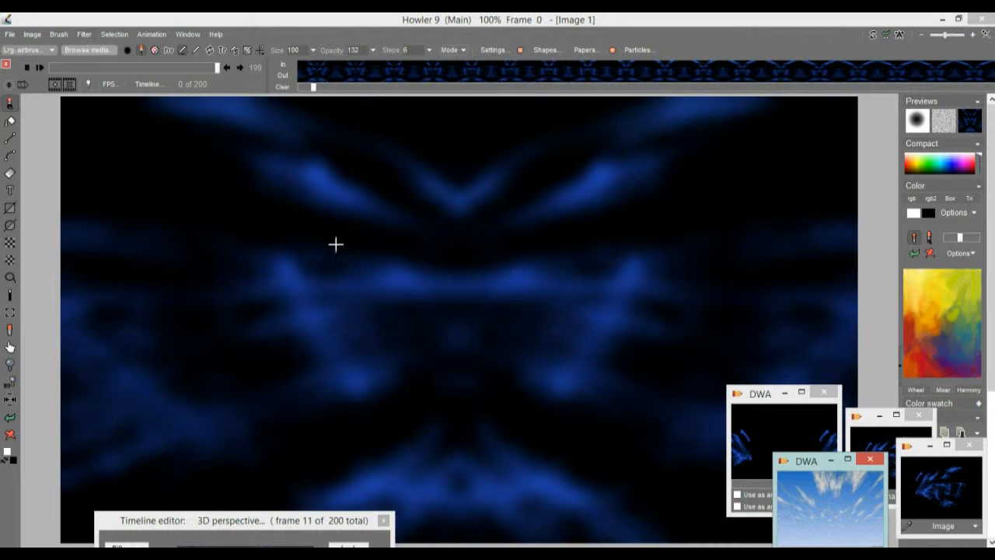
- Open the Adjust value filter for the blurred animation and move its dialog away from the centre of the image
left_click(86, 36)
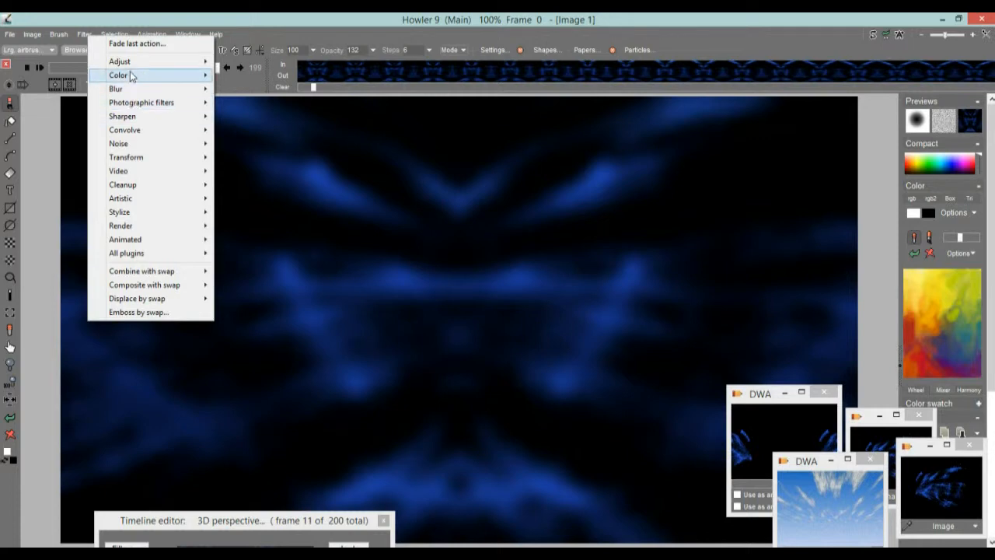
mouse_move(132, 62)
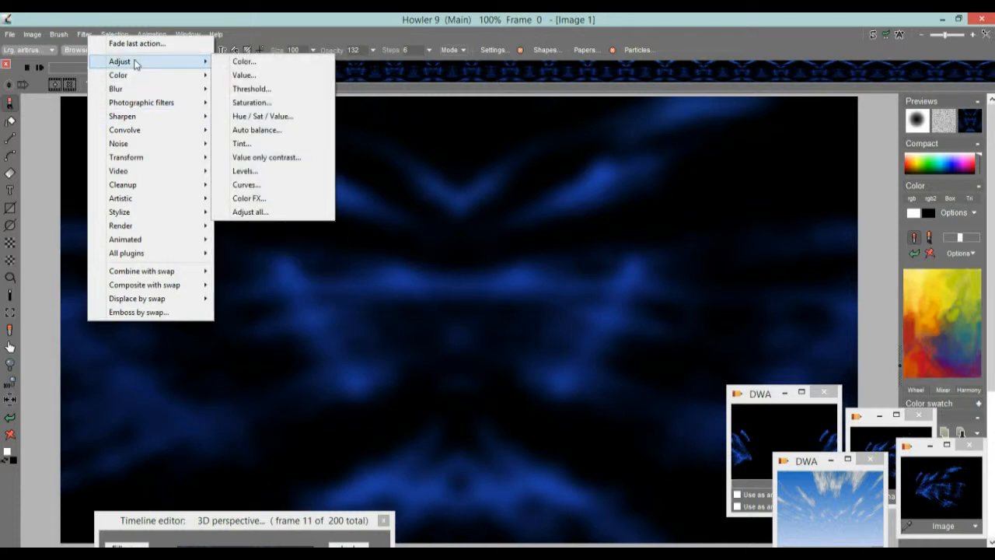
left_click(256, 77)
left_click_drag(389, 209, 111, 143)
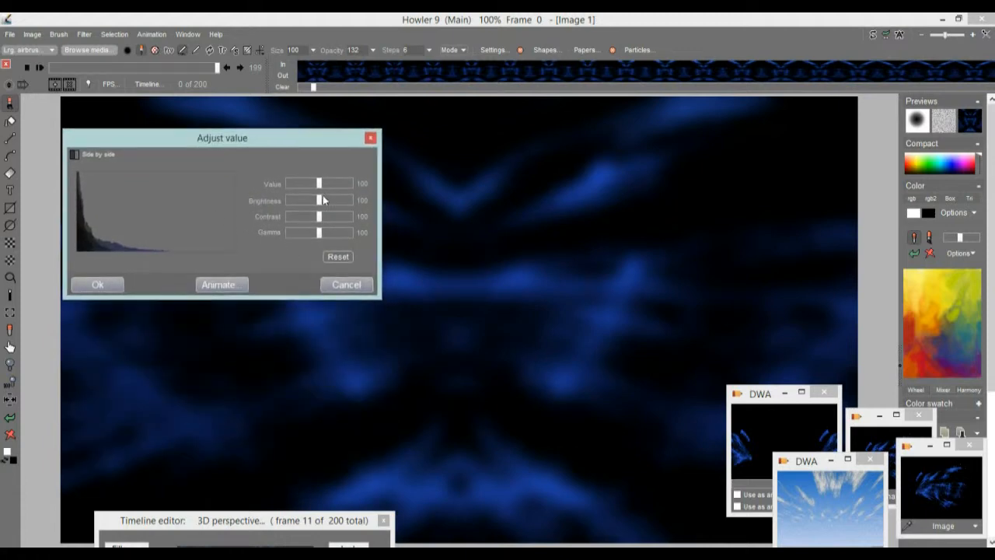
- Try value 200, brightness 97, contrast 112 and gamma 64 on the blurred frame, and reset the adjustments
left_click_drag(321, 184, 404, 189)
mouse_move(322, 220)
left_mouse_down()
mouse_move(335, 218)
mouse_move(307, 217)
mouse_move(335, 218)
mouse_move(319, 233)
mouse_move(293, 231)
mouse_move(326, 224)
mouse_move(311, 202)
mouse_move(334, 203)
mouse_move(322, 208)
left_mouse_up()
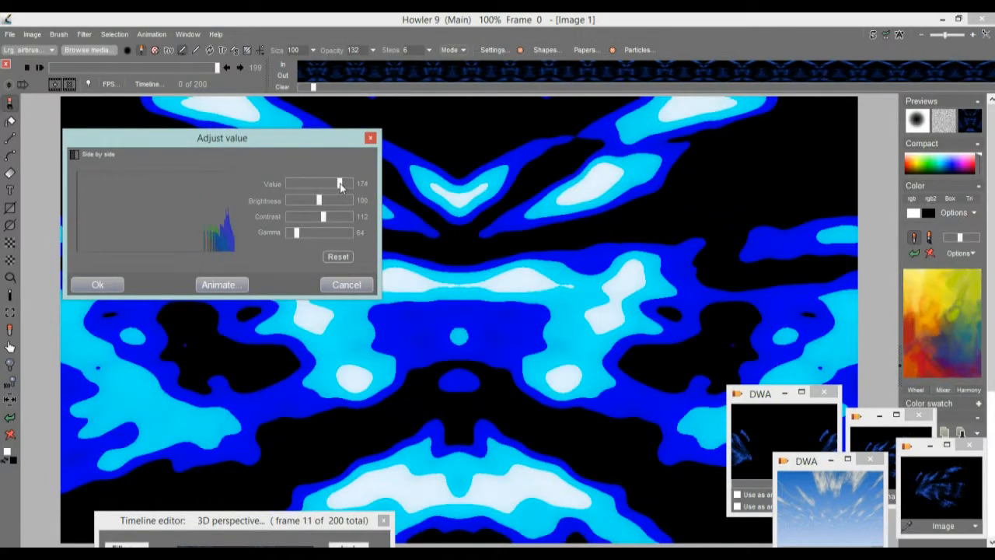
left_click_drag(320, 200, 319, 201)
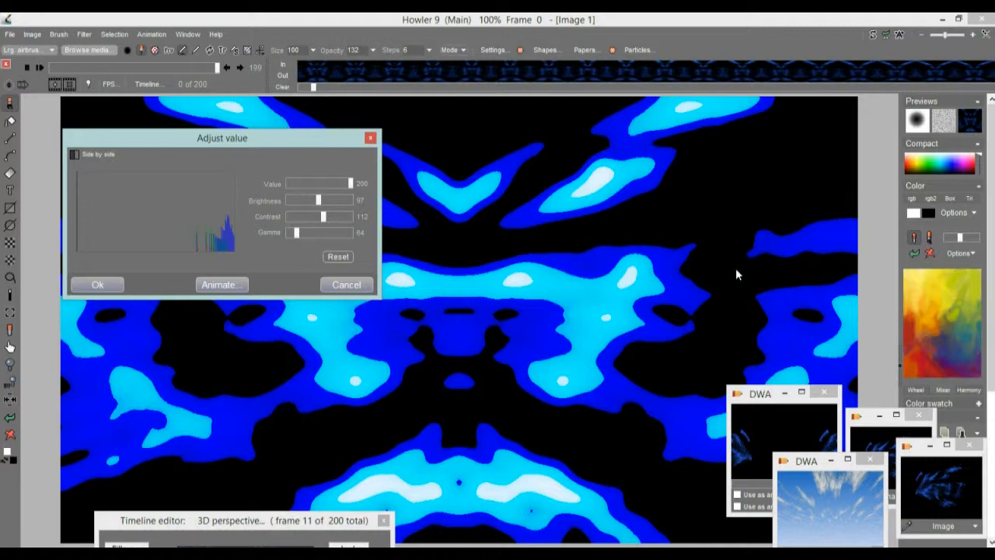
left_click(341, 257)
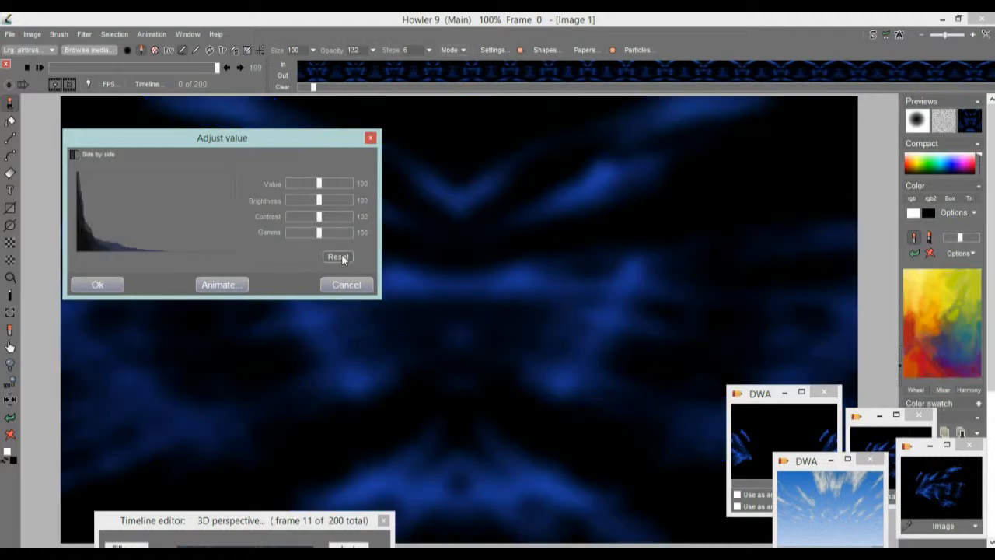
- Set value 196, contrast 114 and gamma 75, keep brightness at 100, and apply the adjustment to all frames
left_click_drag(323, 232, 320, 200)
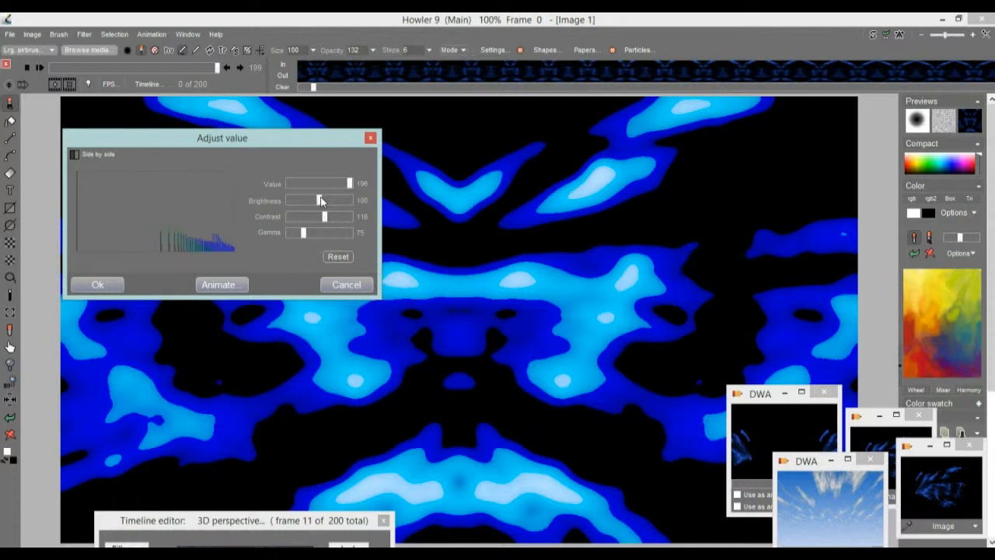
left_click_drag(325, 219, 324, 215)
left_click(221, 285)
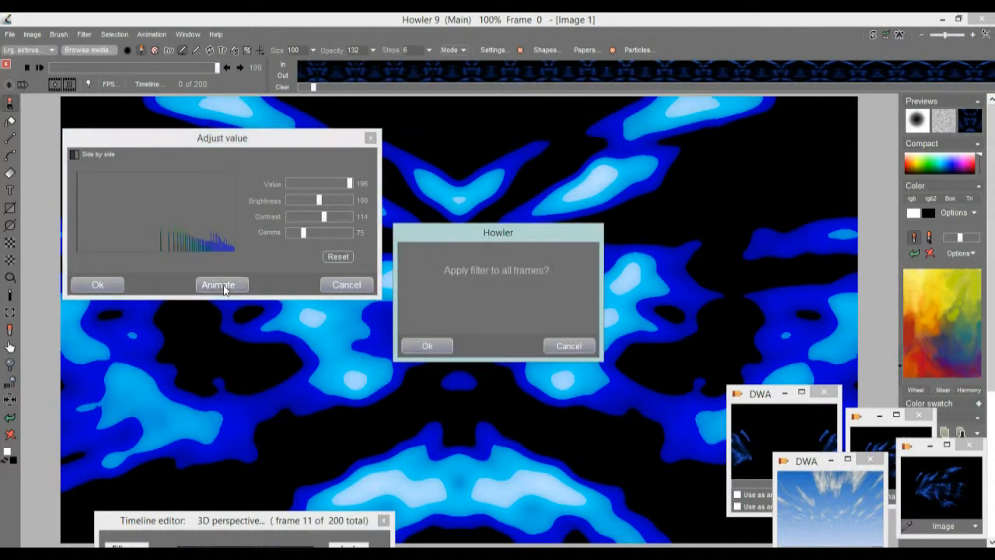
left_click(427, 346)
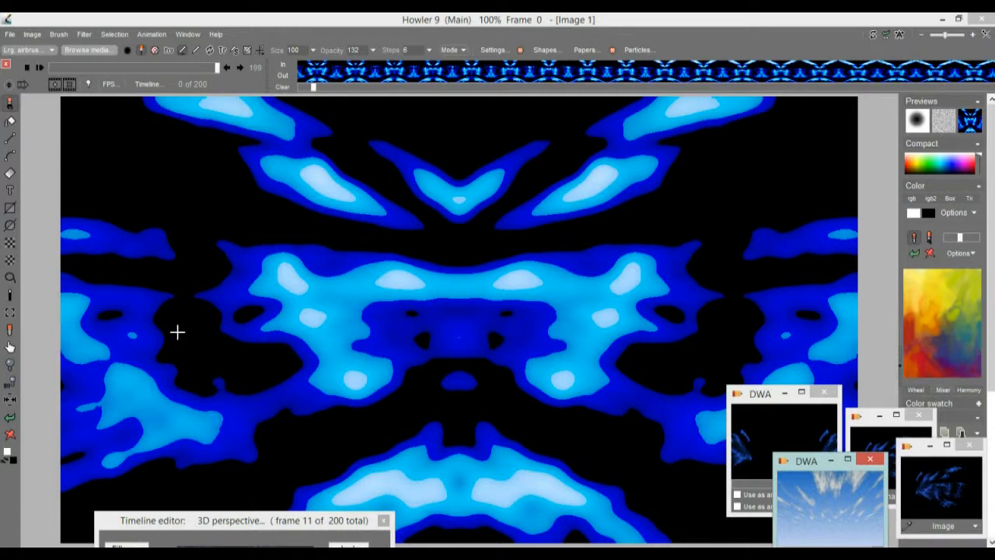
- Apply the animated Tunnel effect to the animation, using the high-contrast first frame as its texture
left_click(83, 35)
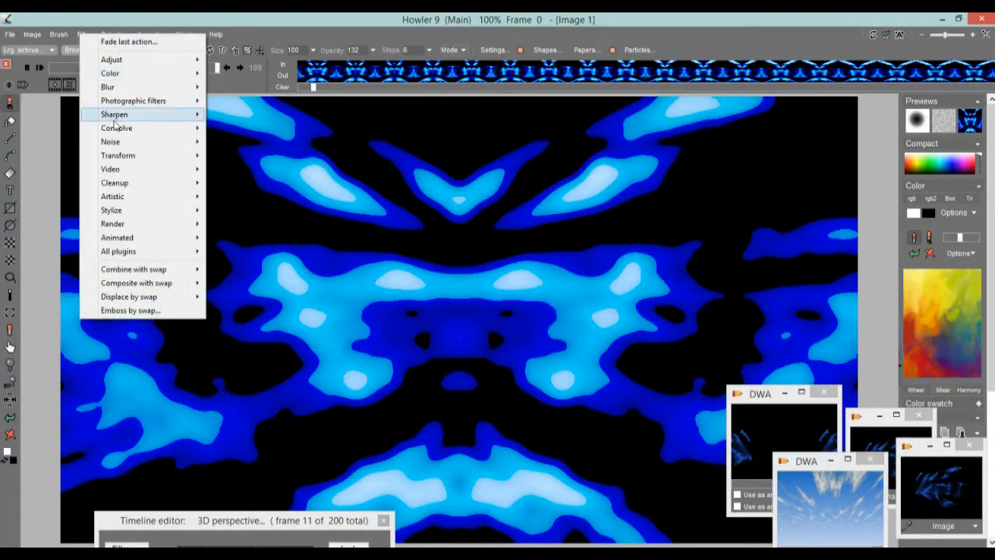
mouse_move(169, 240)
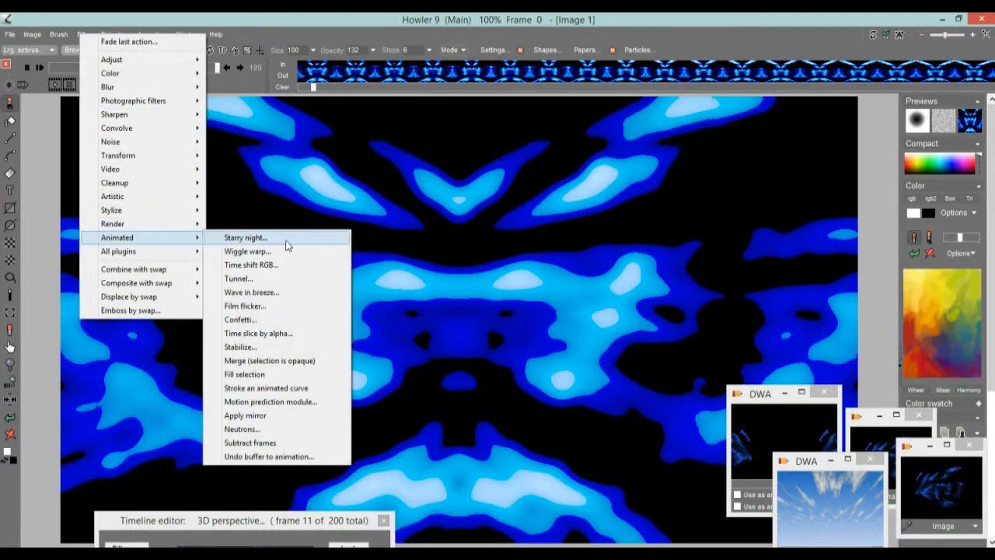
left_click(261, 279)
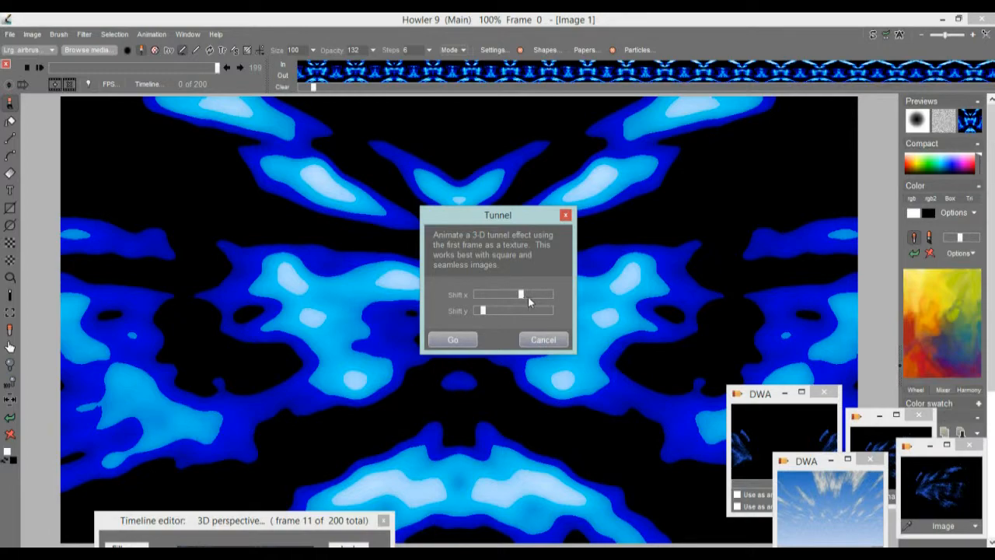
left_click(458, 344)
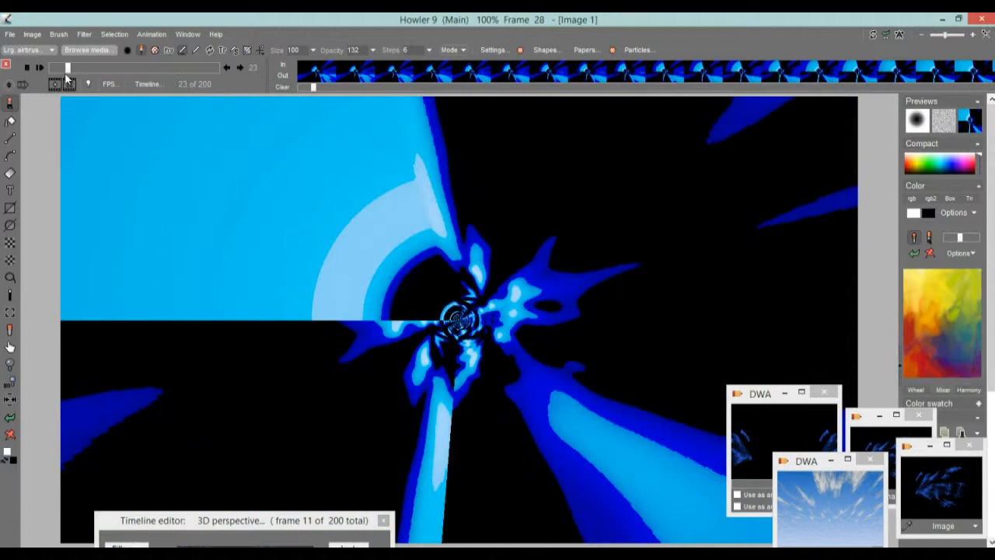
- Play the tunnel animation from frame 0 and scrub through it to frame 187
left_click_drag(66, 75, 39, 91)
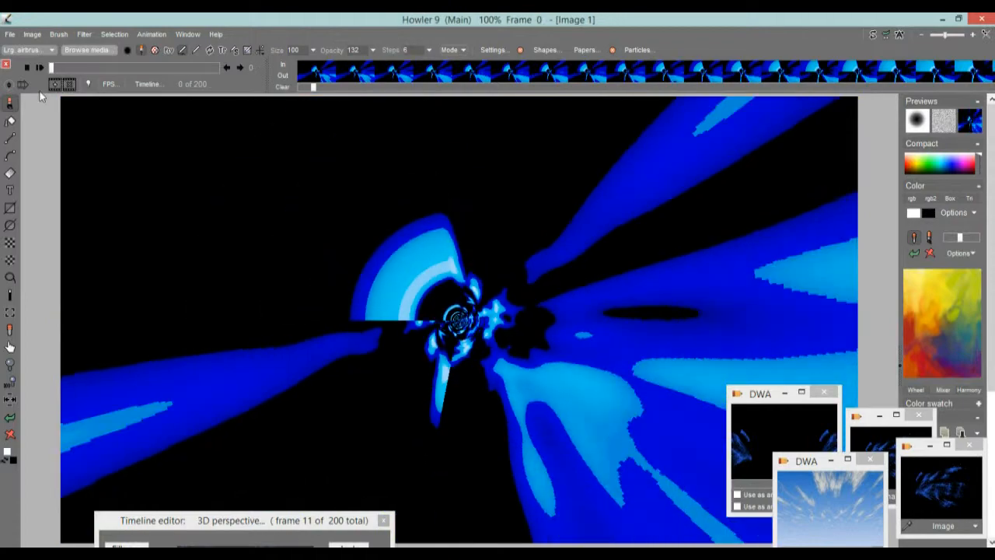
left_click(38, 69)
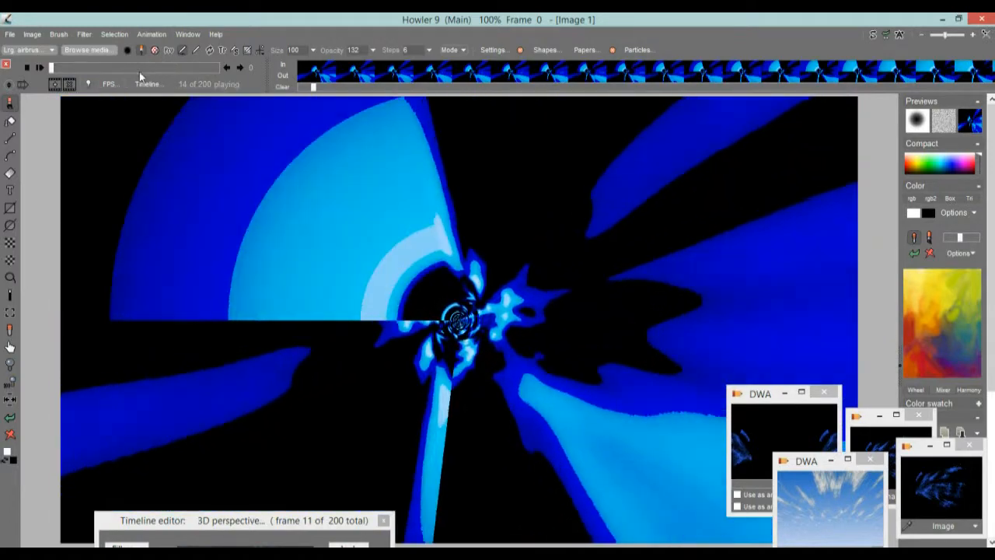
left_click(108, 68)
left_click_drag(108, 68, 208, 78)
- Set the stored mirrored animation as the animated swap image, and scrub its thumbnail to a frame with the full pattern
left_click_drag(759, 395, 772, 349)
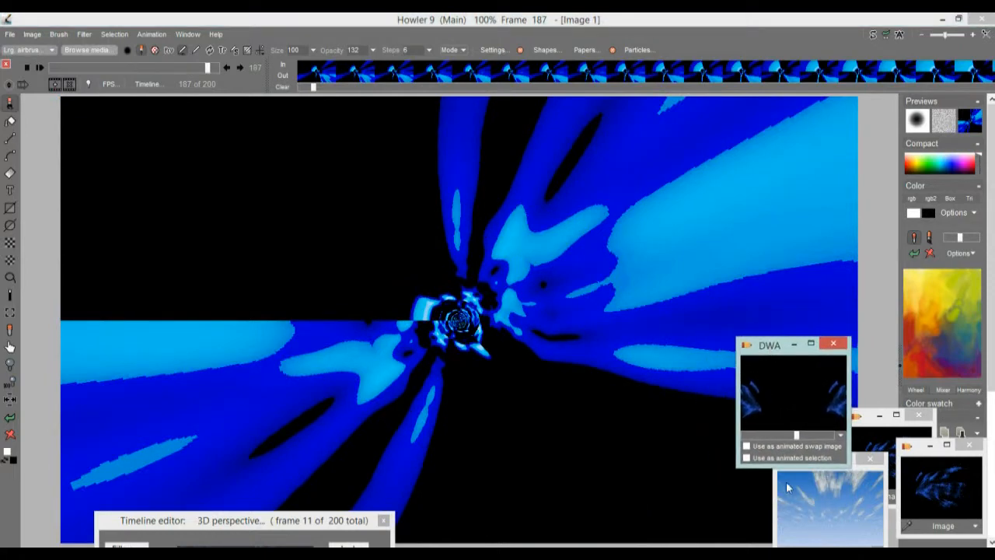
left_click(747, 447)
left_click_drag(760, 352, 745, 403)
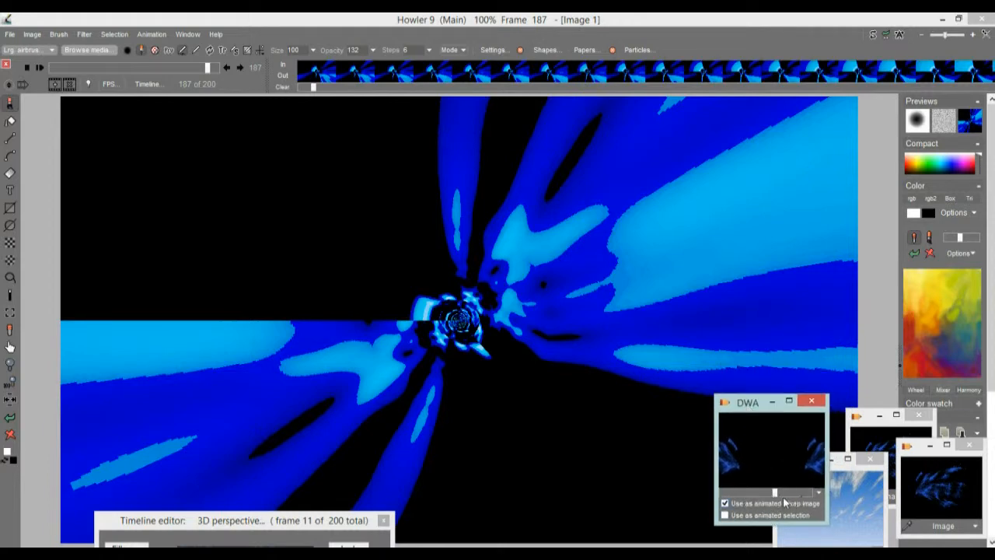
left_click_drag(768, 496, 753, 495)
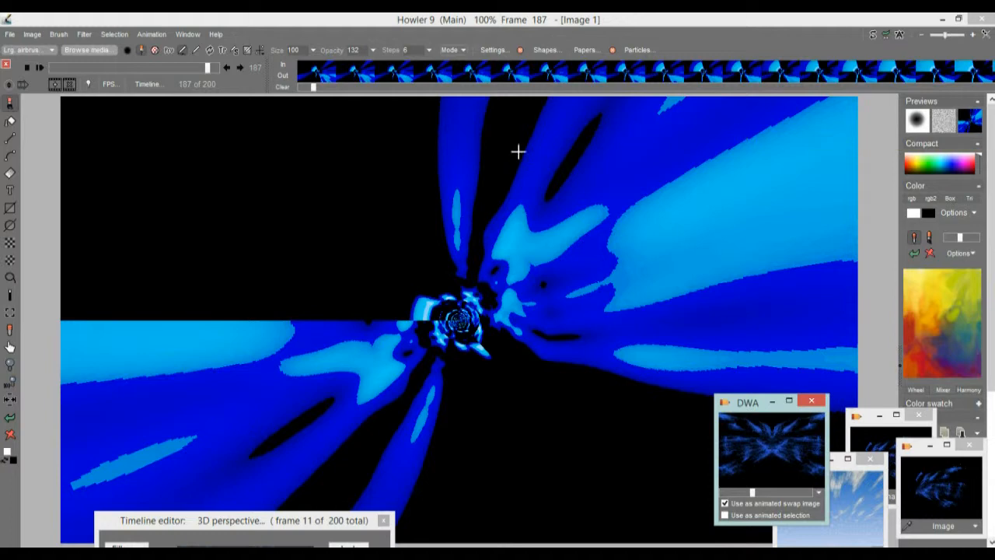
- Preview the swap mixing across the tunnel frames, turn it off, and compare frame 31 with the stored animation's early frames
left_click(974, 125)
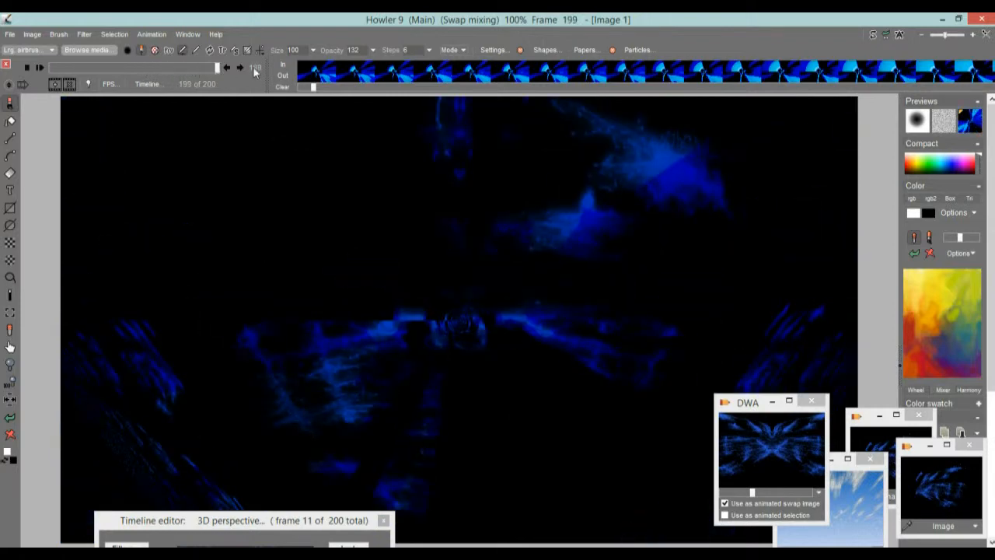
left_click_drag(193, 71, 132, 69)
left_click(972, 115)
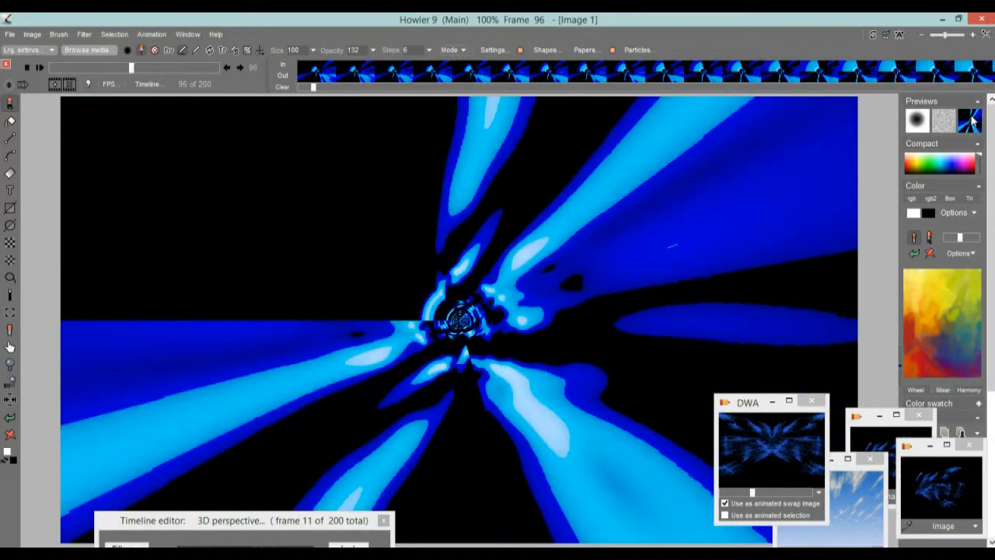
mouse_move(71, 68)
left_mouse_down()
mouse_move(187, 68)
mouse_move(77, 68)
left_mouse_up()
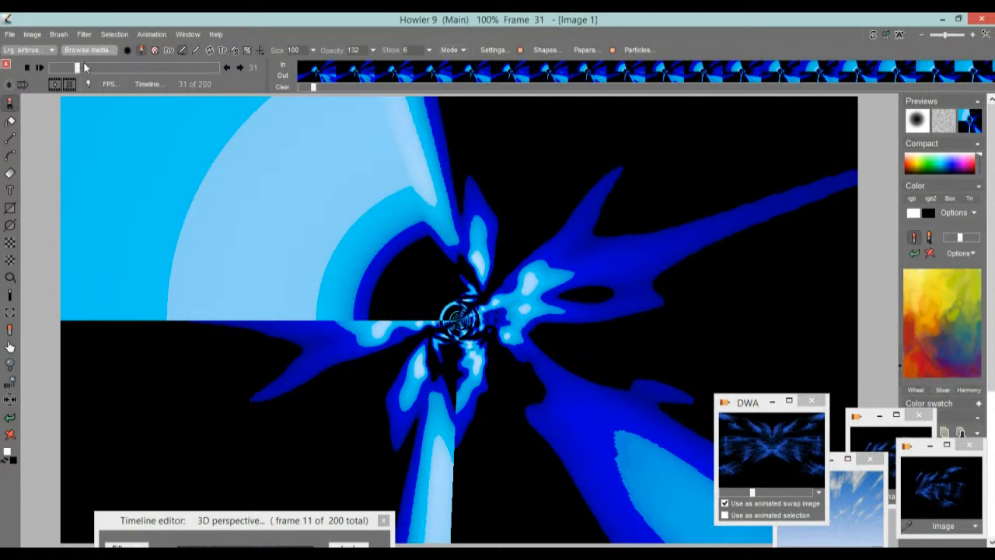
left_click_drag(70, 68, 77, 68)
left_click_drag(765, 493, 741, 493)
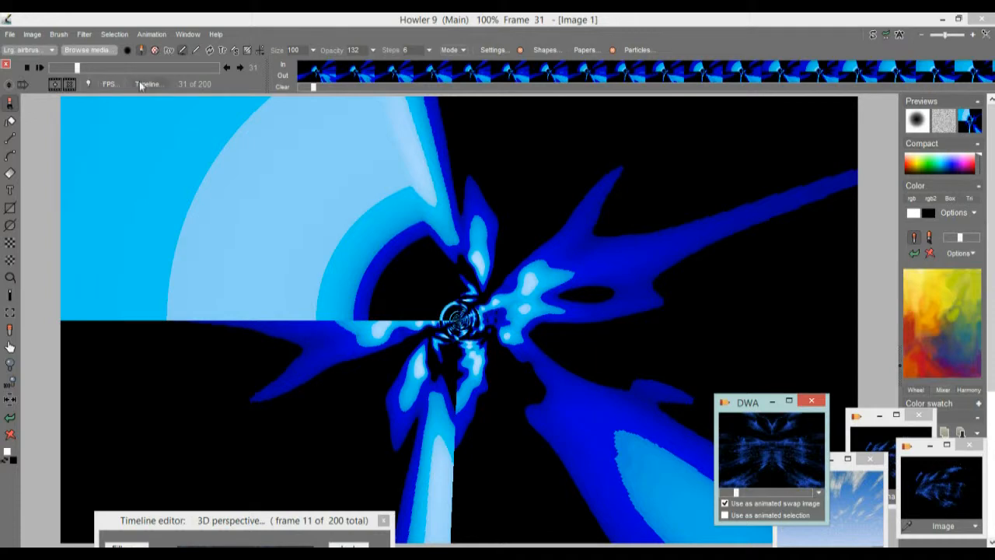
- Set up a Color Key composite with the swap animation, widening the low and high clip range for the black key and checking the matte
left_click(87, 37)
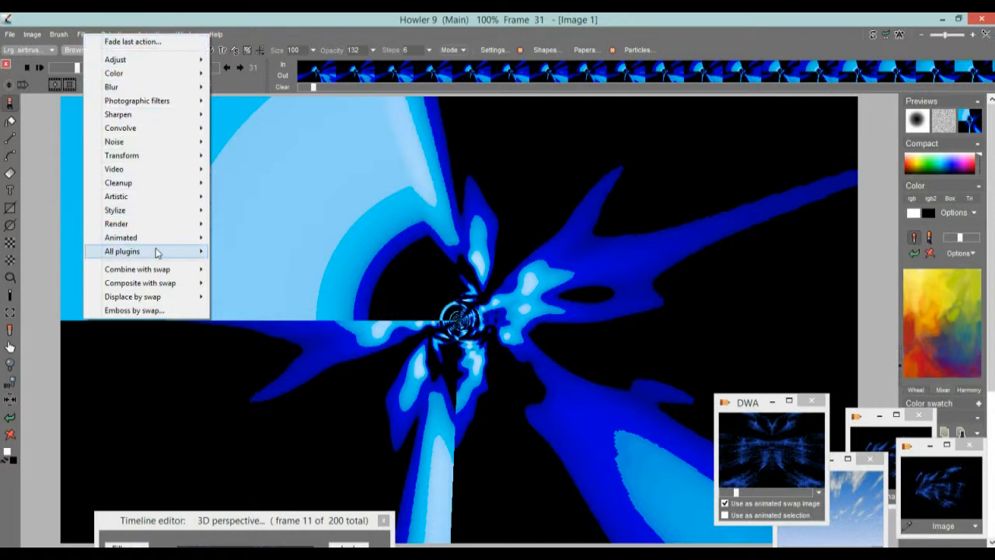
mouse_move(161, 272)
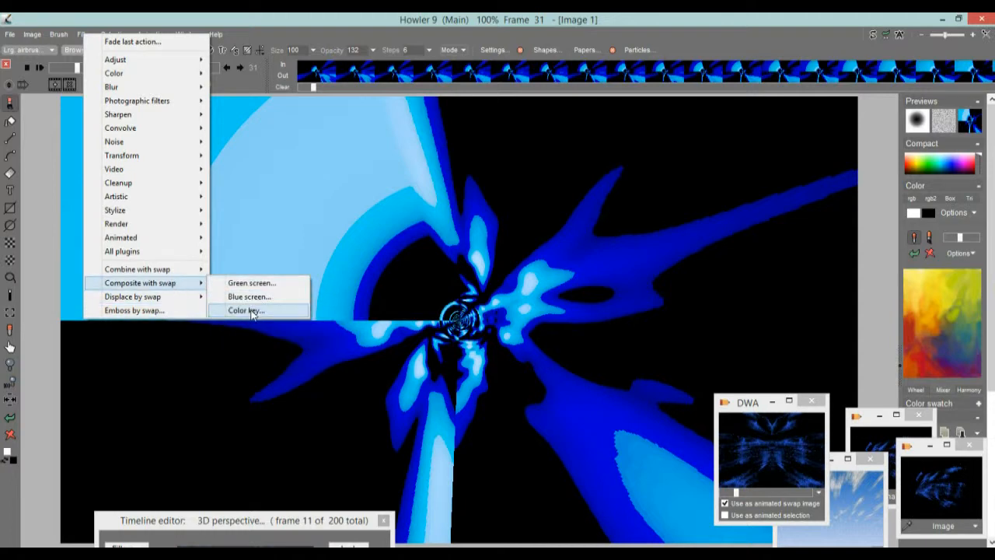
left_click(251, 312)
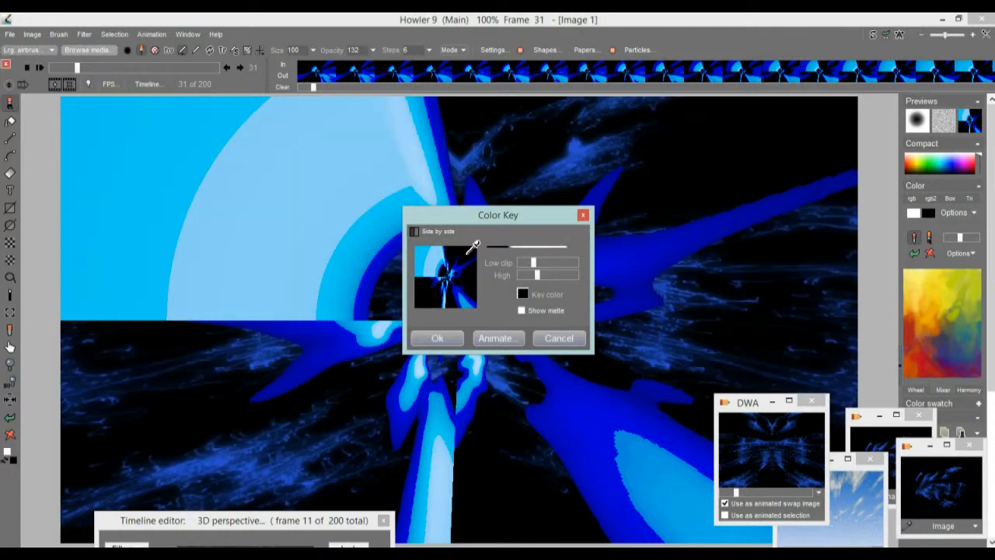
left_click_drag(429, 215, 120, 233)
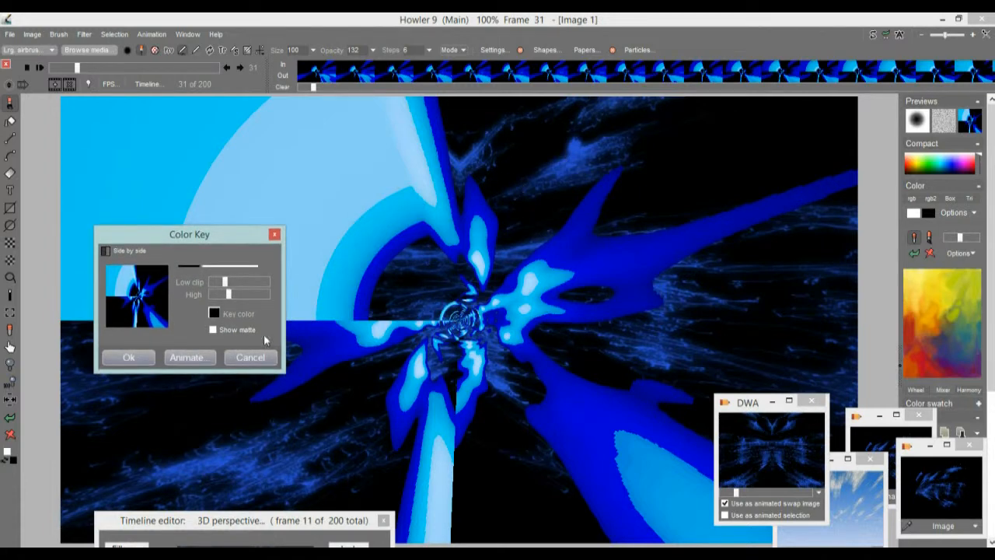
left_click_drag(227, 282, 241, 299)
left_click(213, 331)
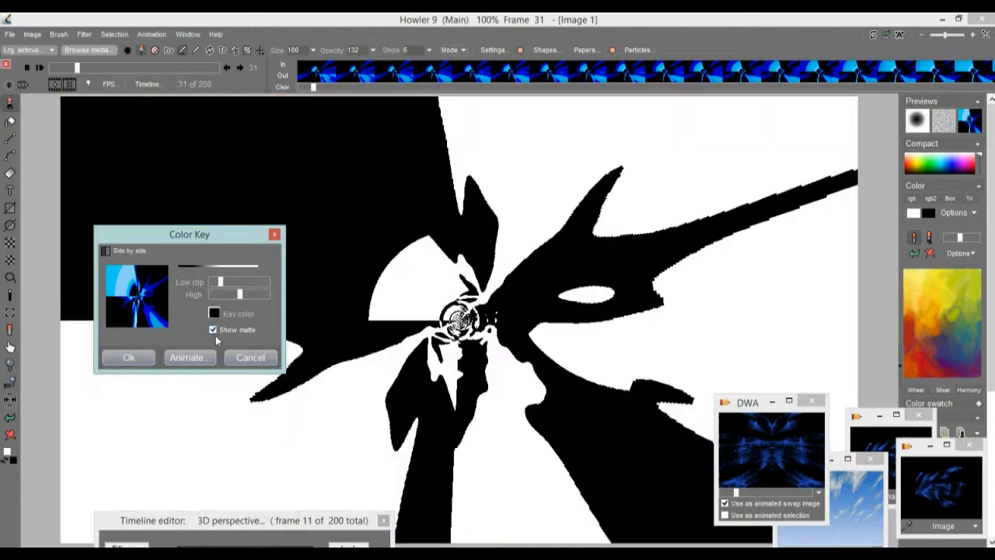
left_click(213, 330)
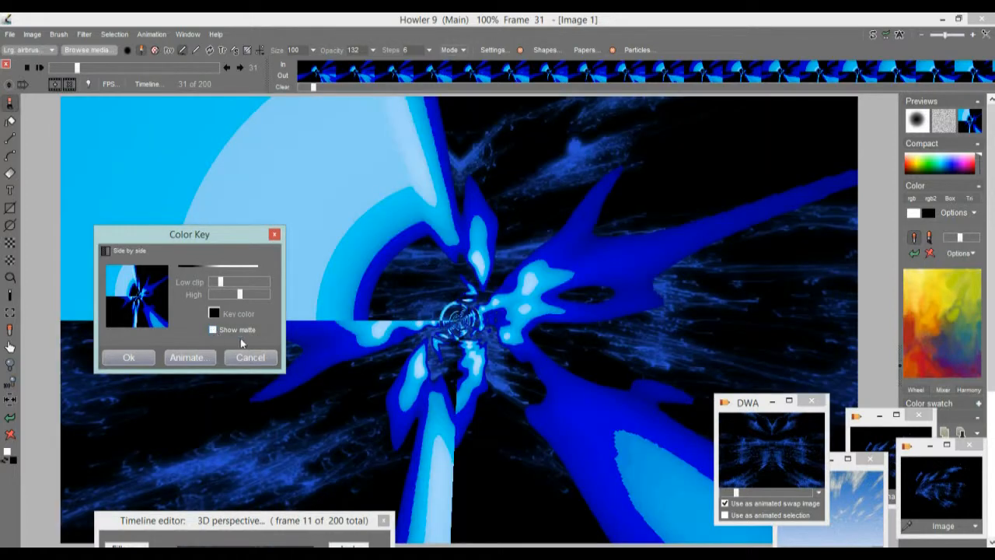
- Apply the Color Key composite to all frames and scrub through the result to frame 124
left_click(186, 358)
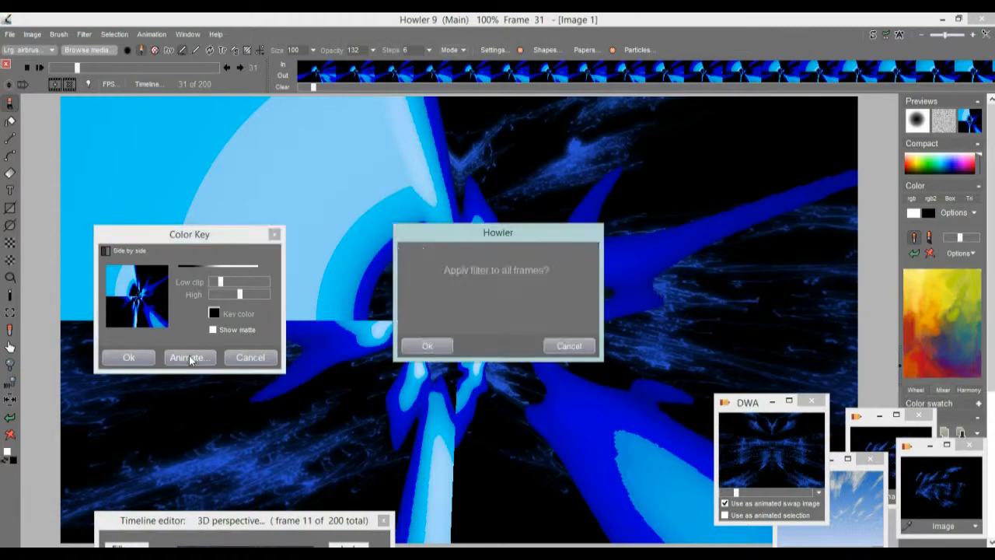
left_click(437, 341)
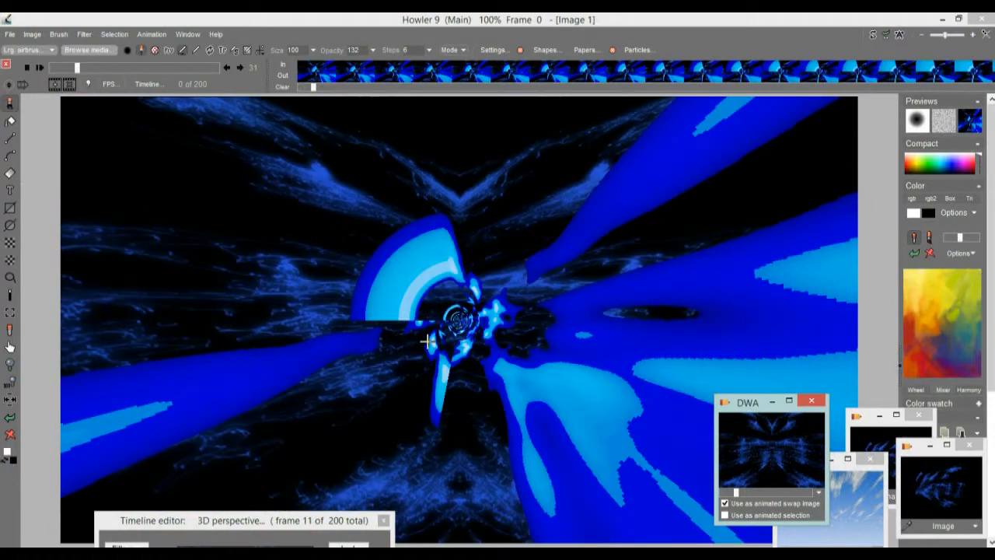
left_click_drag(77, 67, 156, 89)
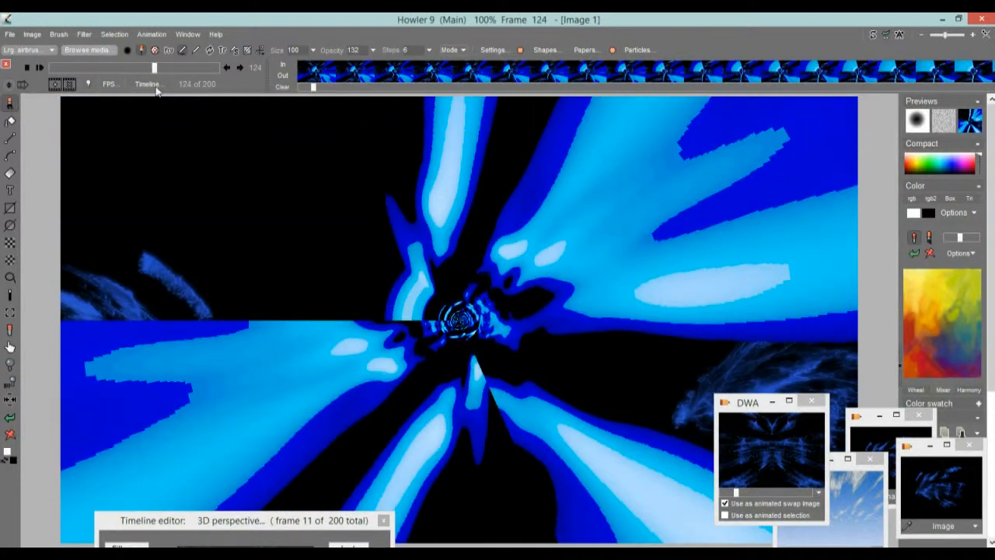
- Make the stored sky animation the animated swap image instead of the mirrored particle animation, and go to frame 67
left_click(725, 505)
left_click(843, 472)
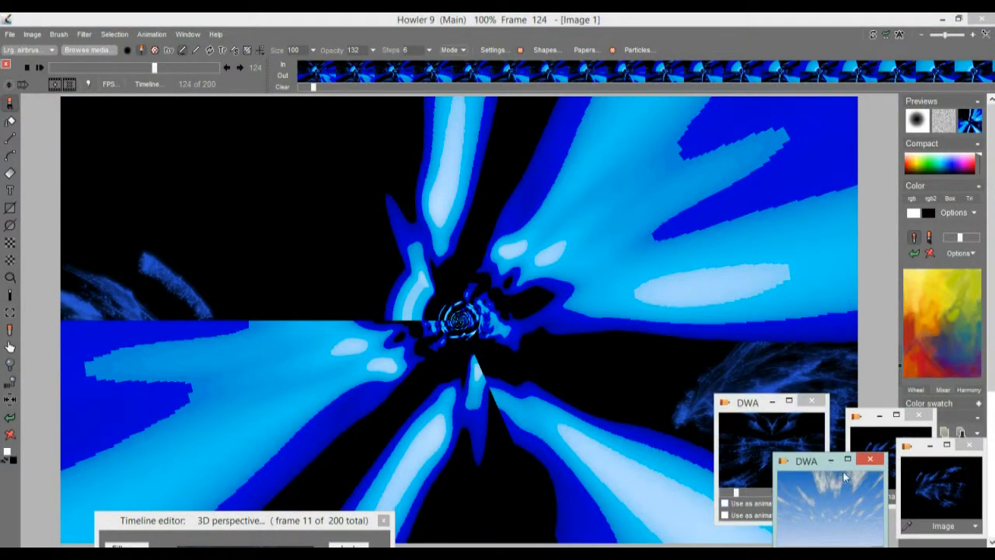
left_click_drag(805, 465, 797, 342)
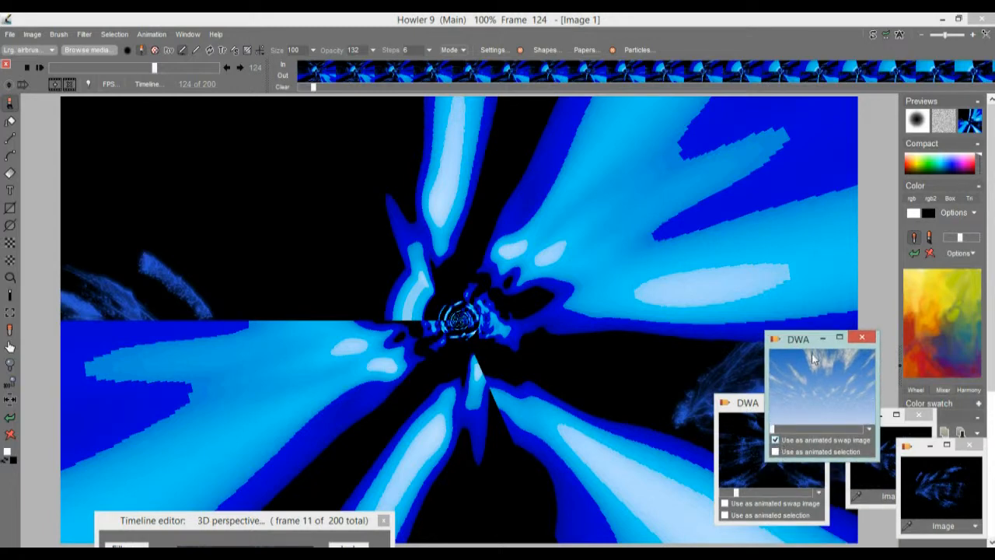
left_click_drag(799, 341, 801, 408)
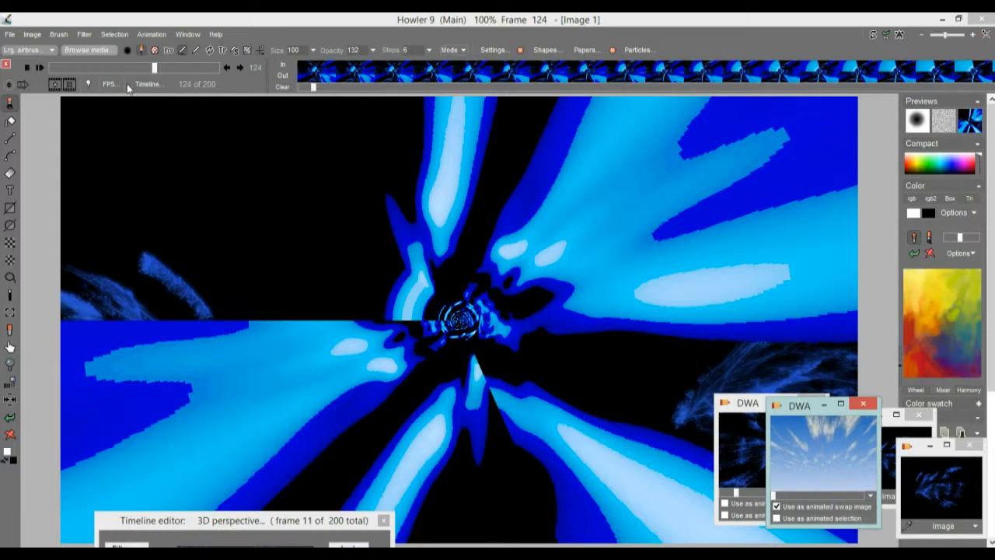
mouse_move(115, 74)
left_mouse_down()
mouse_move(76, 72)
mouse_move(109, 72)
left_mouse_up()
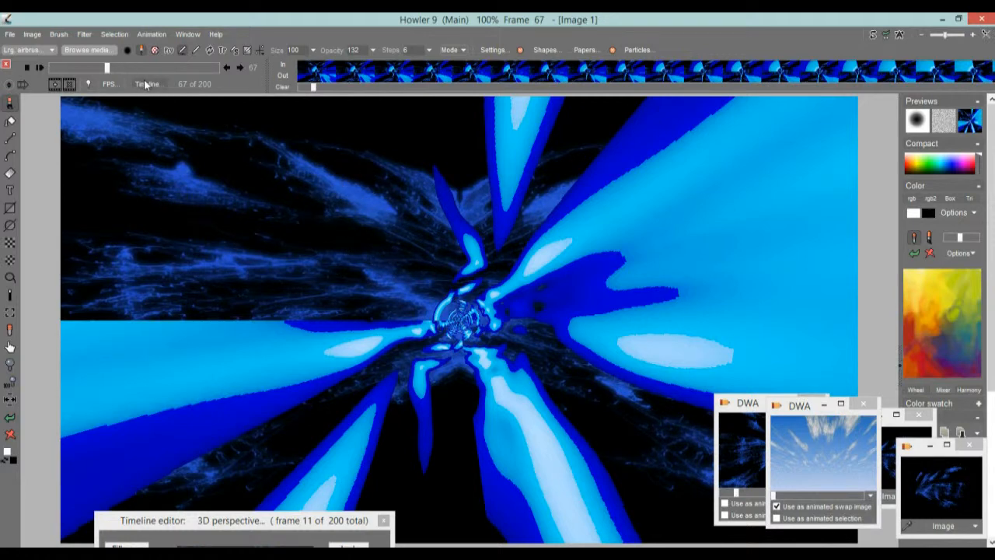
- Start a Color Key composite with the sky, keying on black, with the high clip at maximum and the low clip raised
left_click(84, 35)
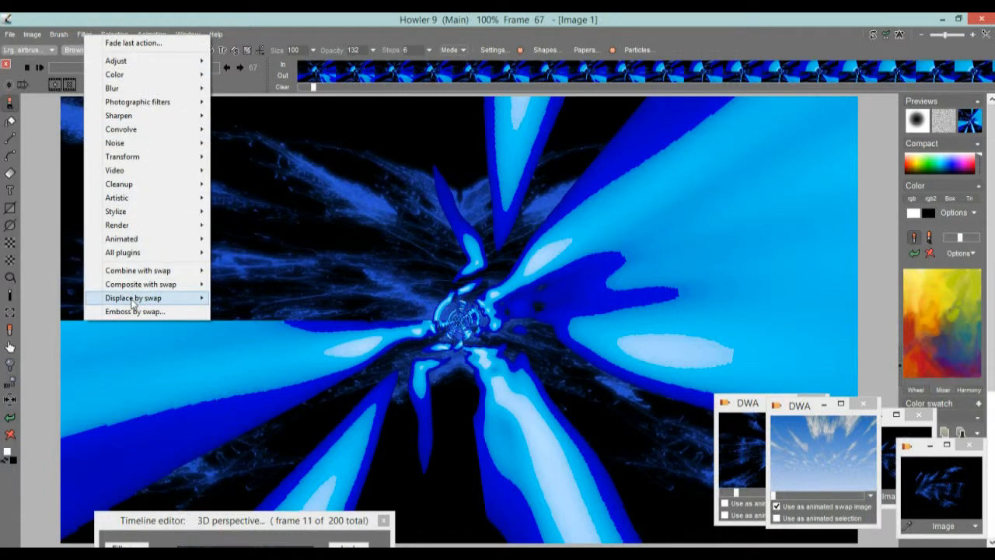
mouse_move(142, 284)
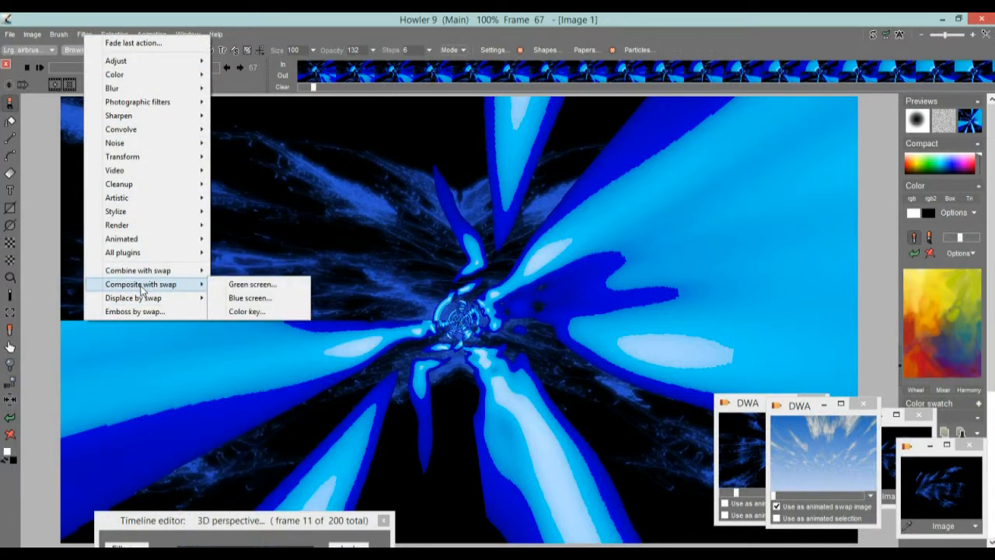
left_click(251, 312)
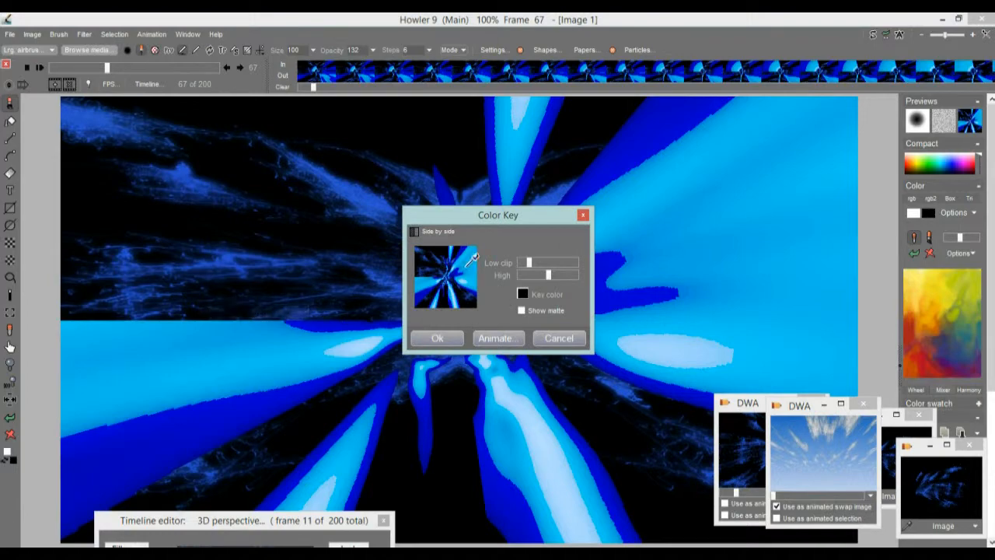
left_click(426, 263)
left_click(422, 269)
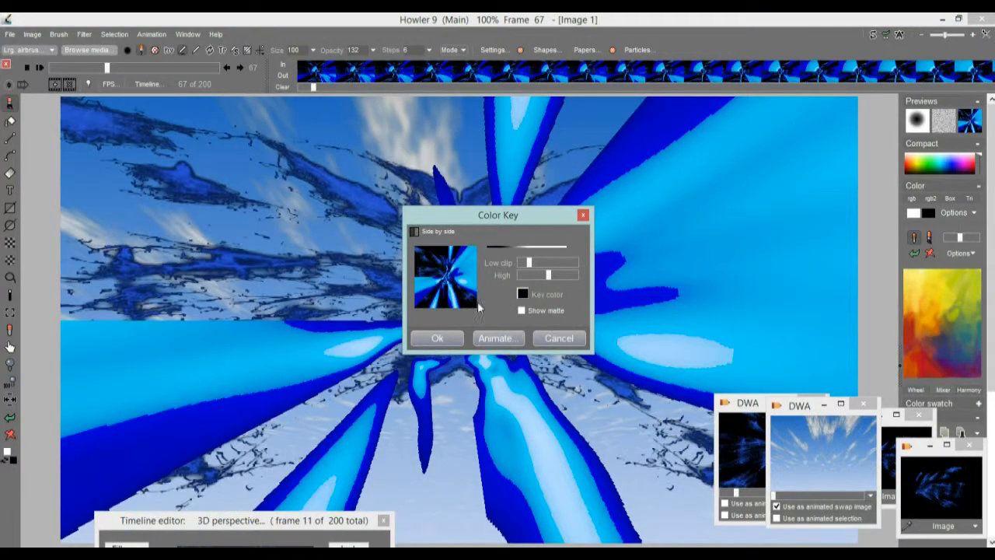
left_click_drag(550, 276, 587, 276)
left_click_drag(524, 264, 557, 264)
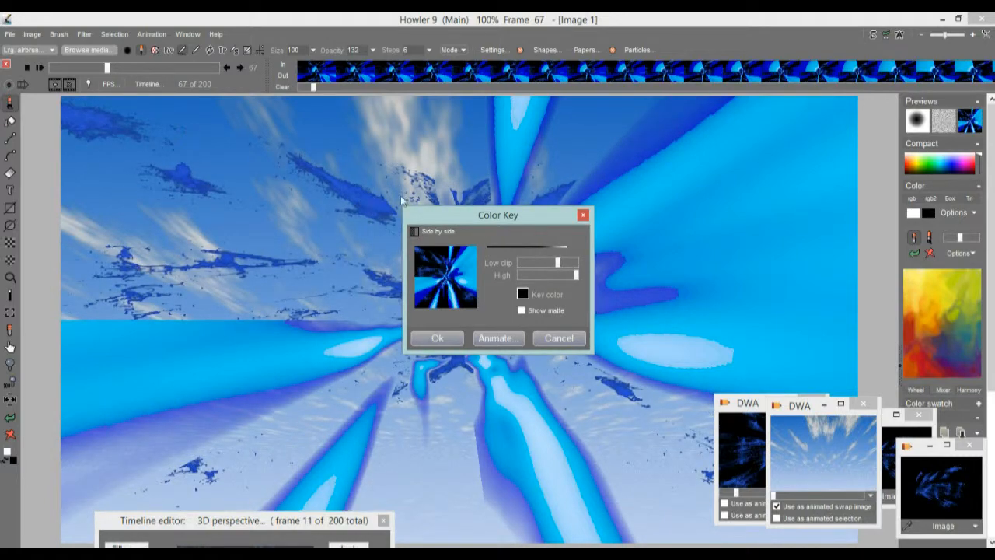
left_click_drag(476, 223, 236, 326)
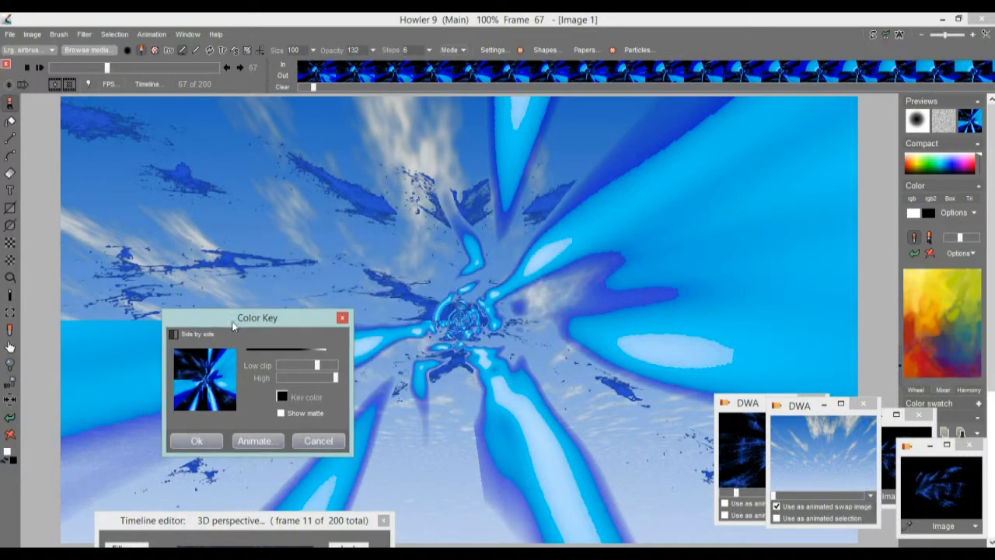
- Sample a dark blue from the particle pattern as the key color, raise the low clip further, and check the matte
left_click(209, 382)
left_click_drag(201, 393, 193, 365)
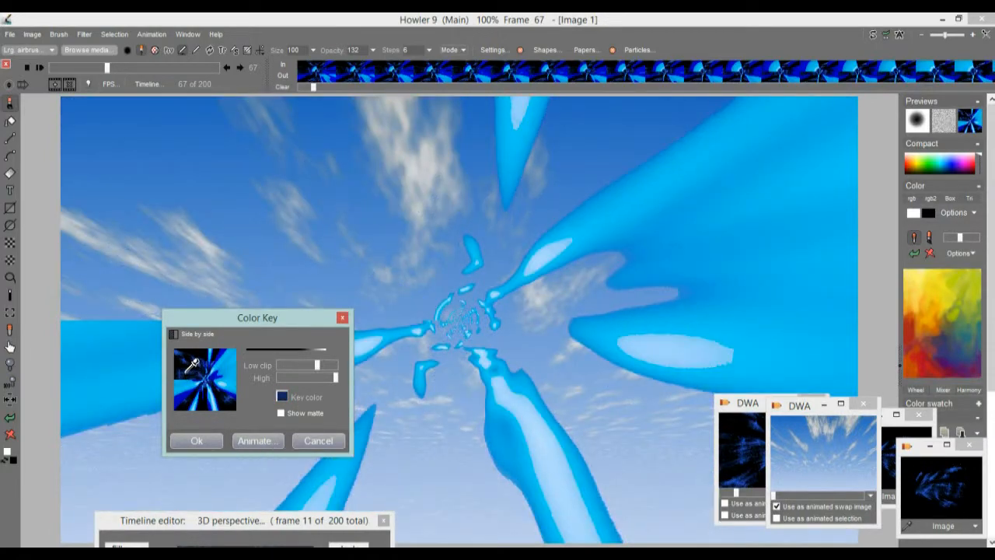
mouse_move(317, 364)
left_mouse_down()
mouse_move(305, 363)
mouse_move(326, 367)
left_mouse_up()
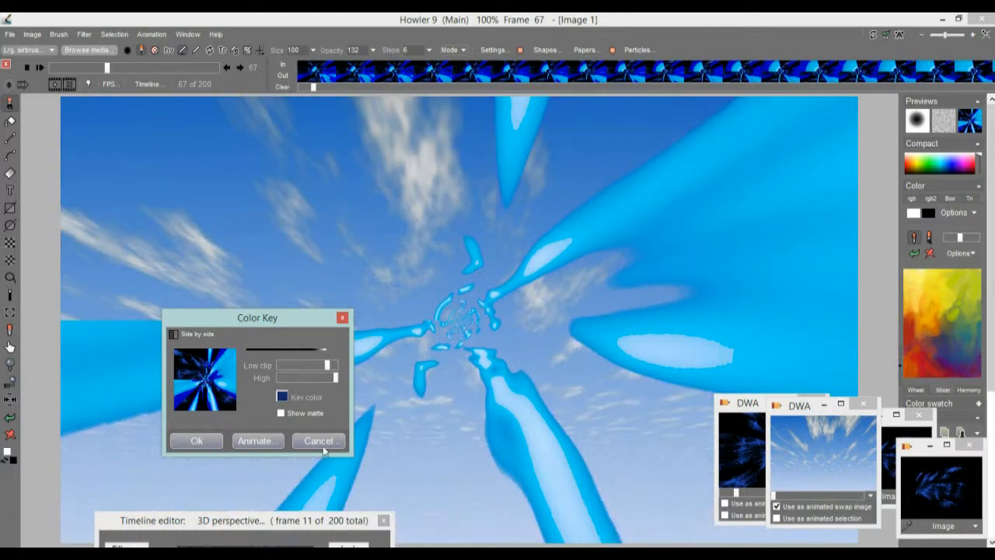
left_click(282, 413)
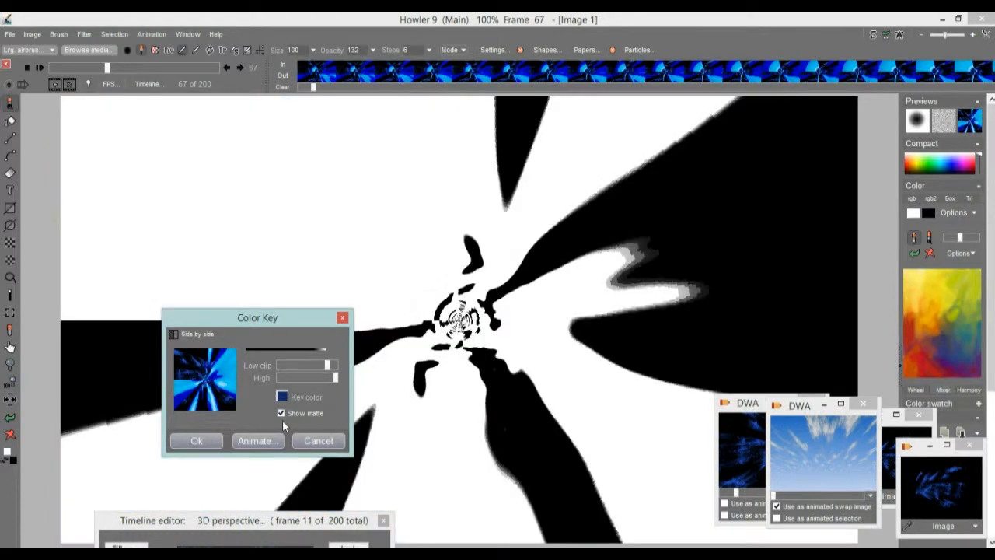
left_click(282, 413)
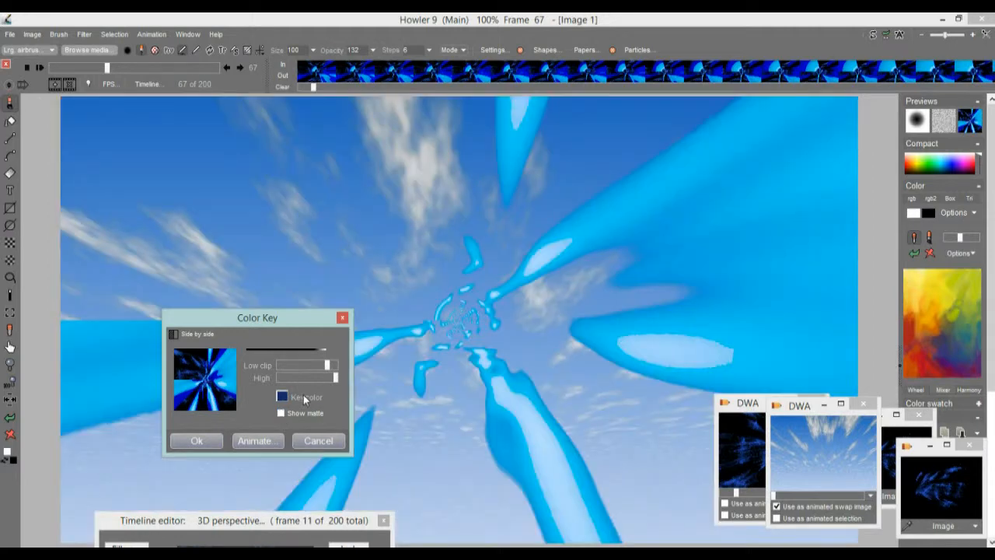
- Apply the sky Color Key composite to all frames and scrub through the result to frame 29
left_click(255, 440)
left_click(426, 346)
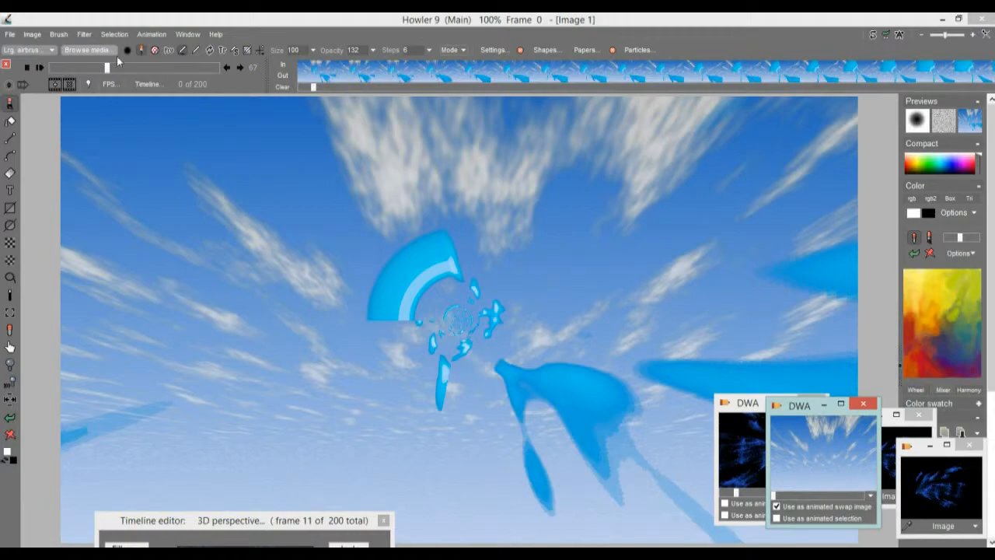
left_click_drag(94, 69, 75, 74)
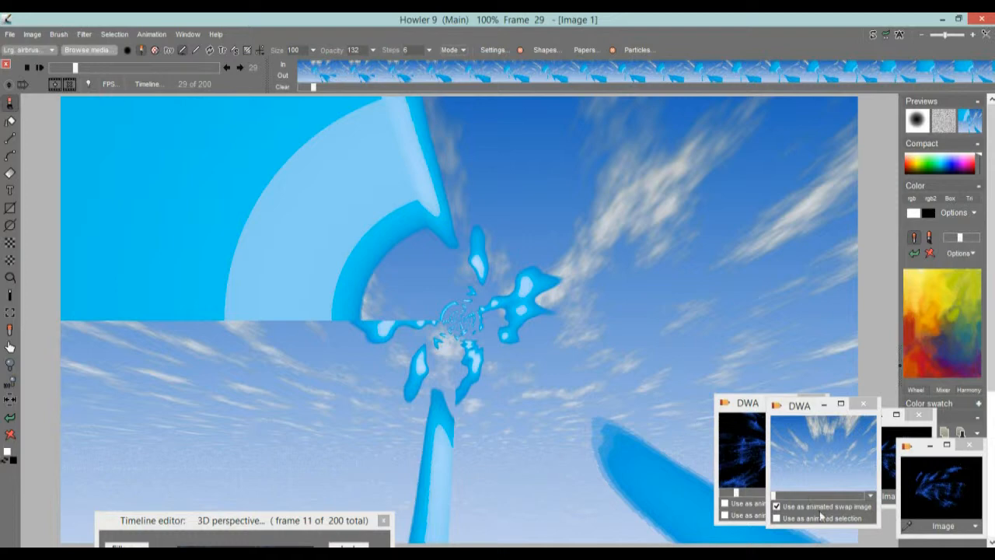
- Render a blue grid over frame 29 with grid size 87 and thickness 40
left_click(84, 34)
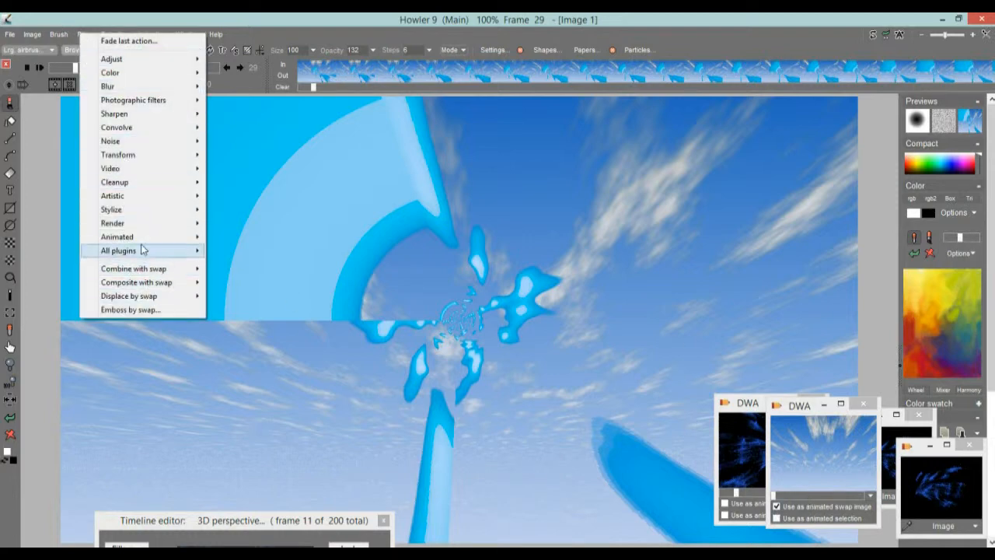
mouse_move(142, 226)
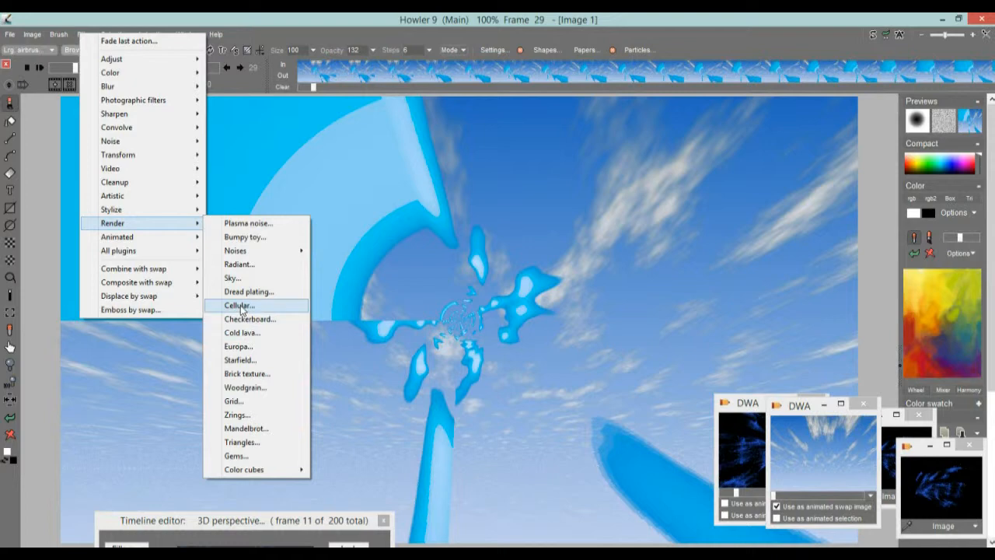
left_click(234, 402)
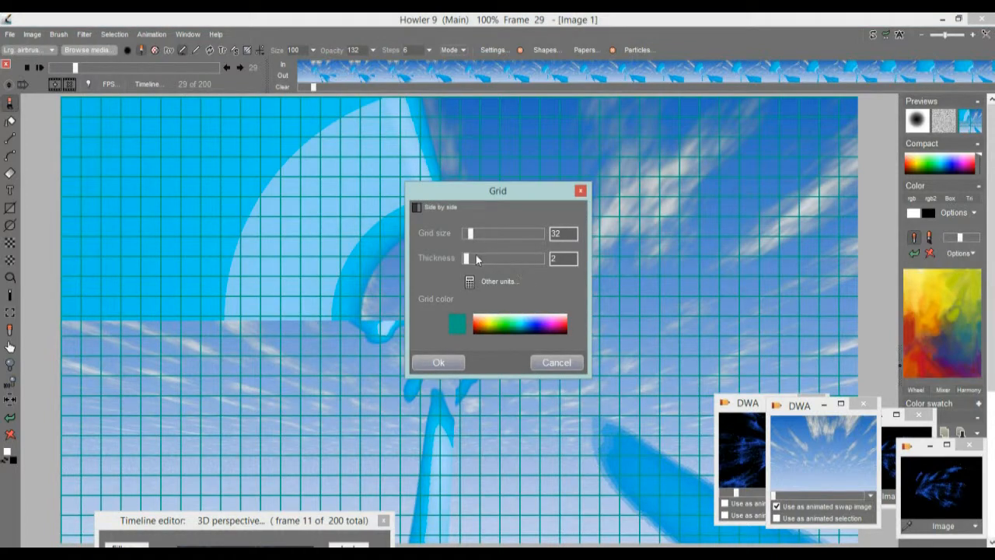
mouse_move(483, 233)
left_mouse_down()
mouse_move(532, 238)
mouse_move(479, 241)
mouse_move(514, 258)
mouse_move(525, 258)
mouse_move(481, 238)
left_mouse_up()
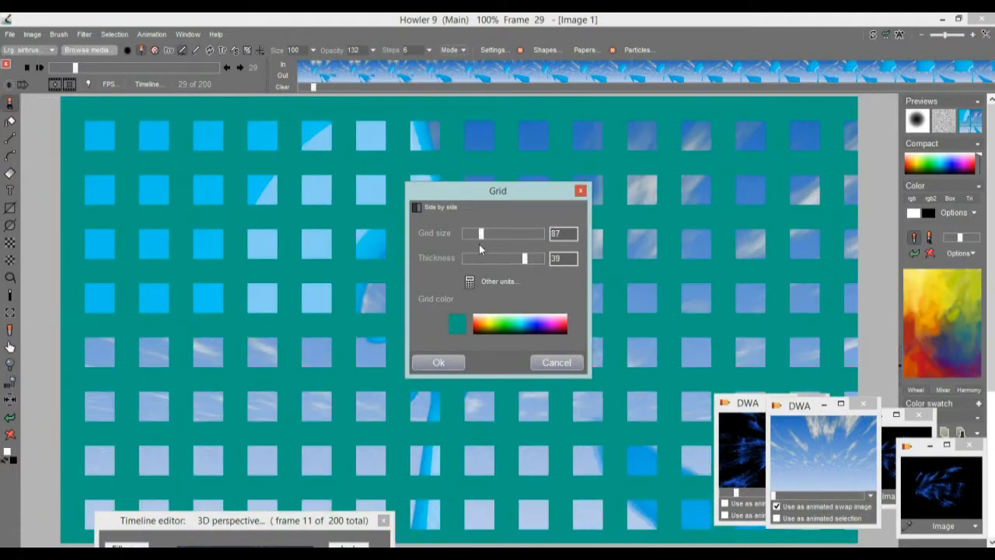
left_click(528, 262)
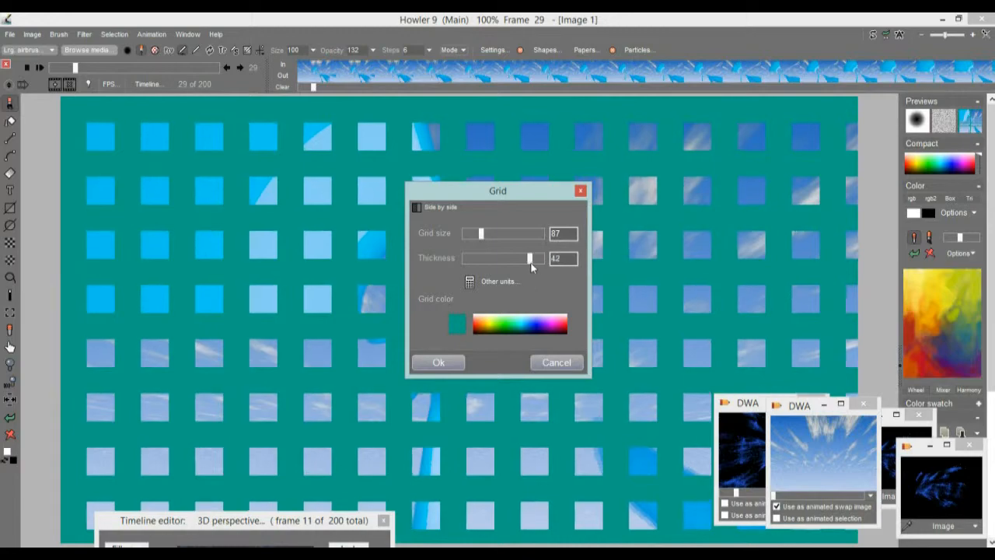
left_click(474, 325)
left_click(519, 329)
left_click_drag(519, 328, 529, 330)
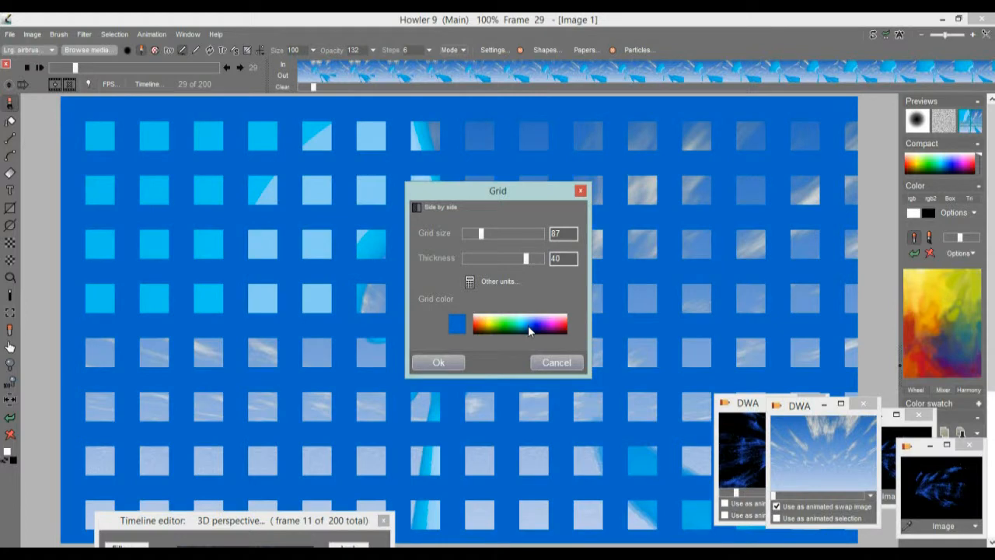
left_click(439, 363)
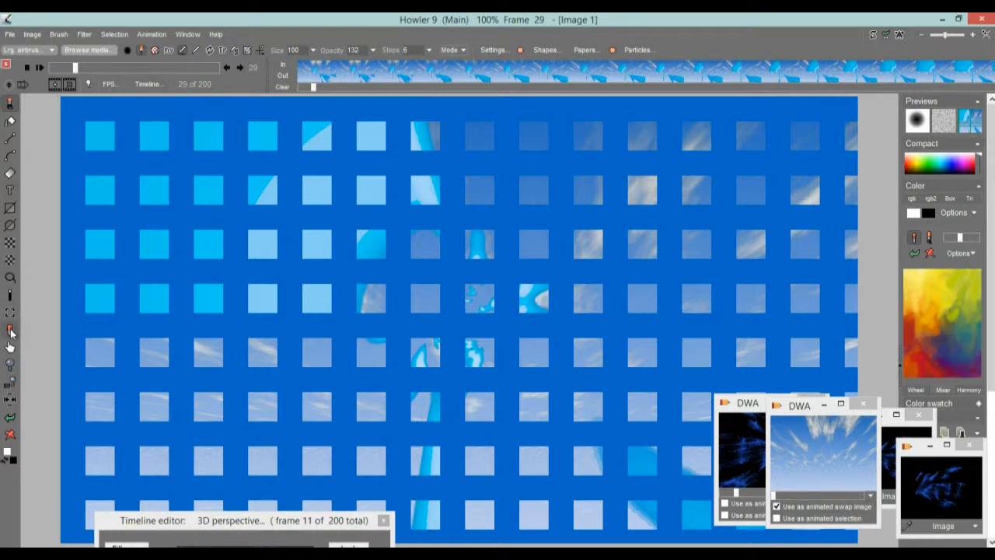
- Select the blue grid with the magic wand and invert the selection so it covers the squares between the lines
left_click(10, 294)
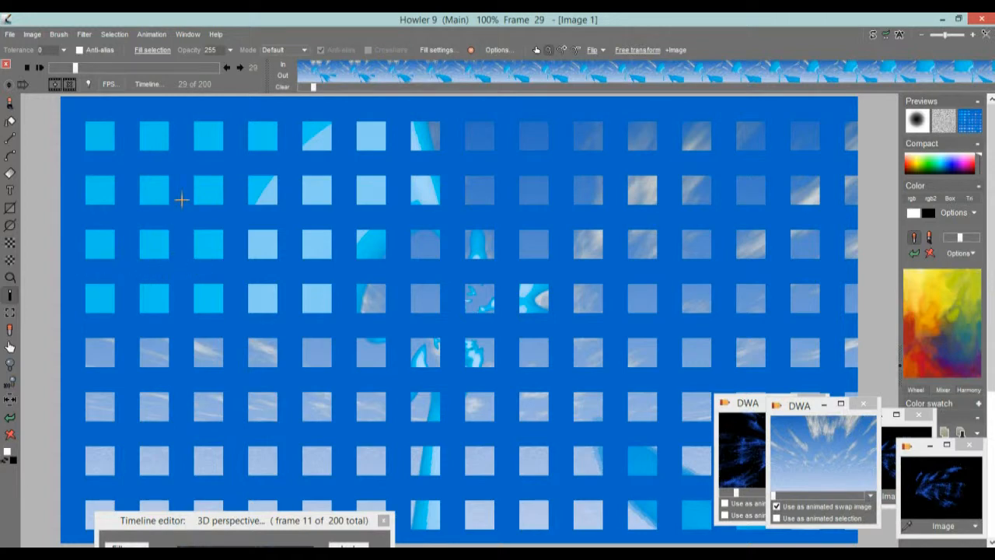
left_click(179, 110)
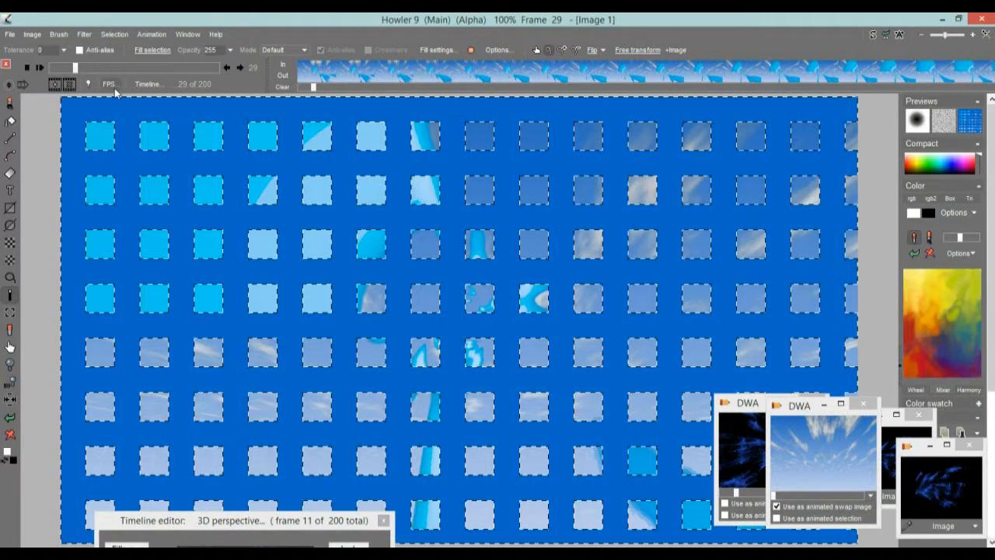
left_click(113, 36)
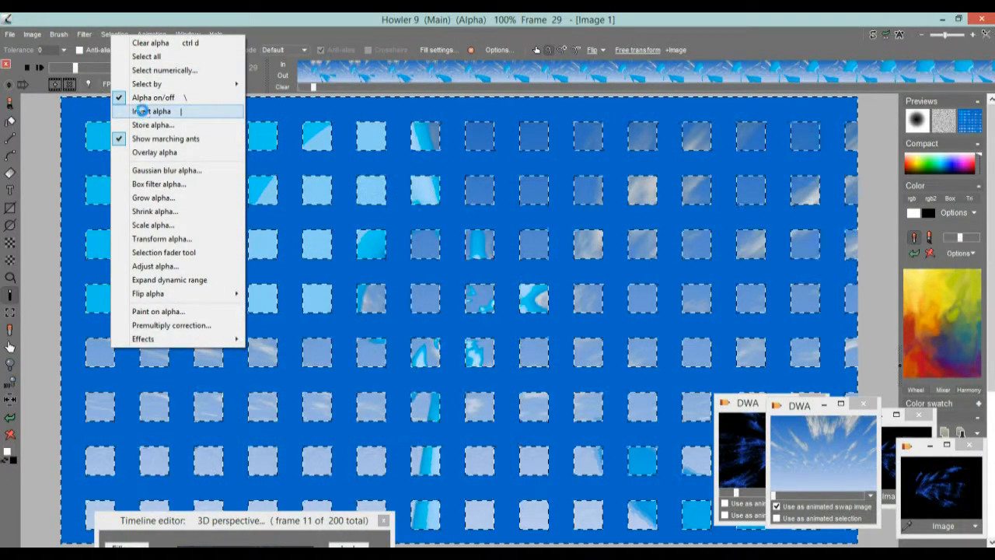
left_click(142, 111)
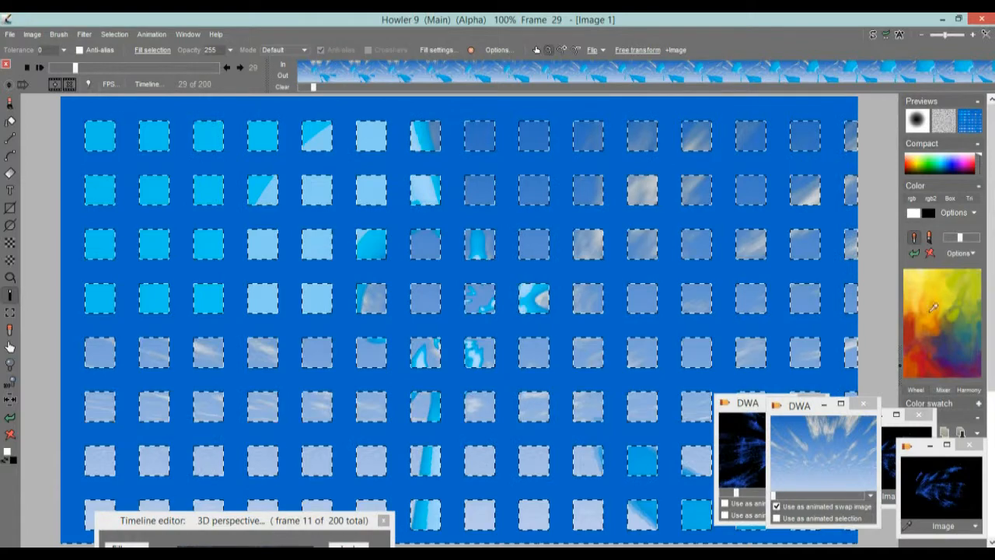
- Pick a dark red as the secondary color and clear the selected squares to it
left_click(924, 364)
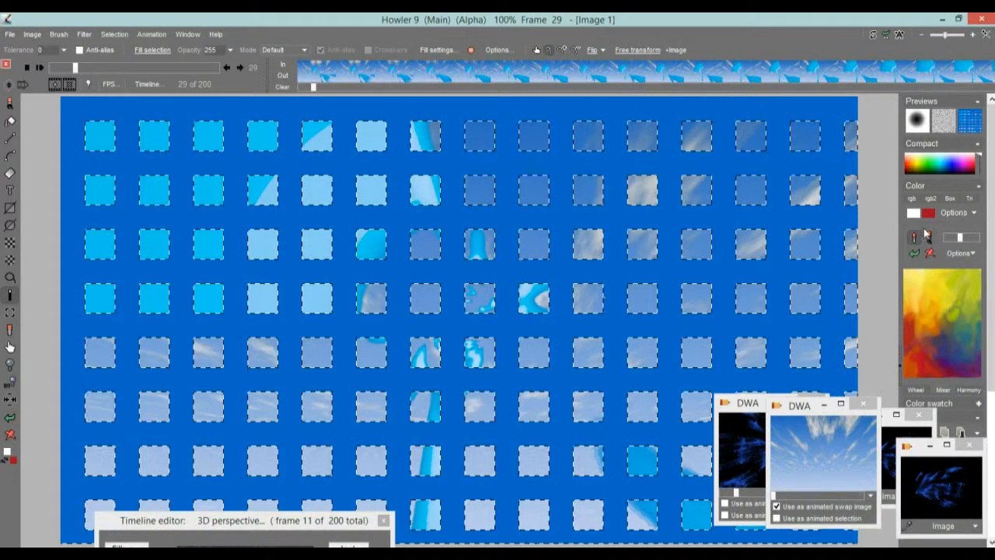
left_click(13, 439)
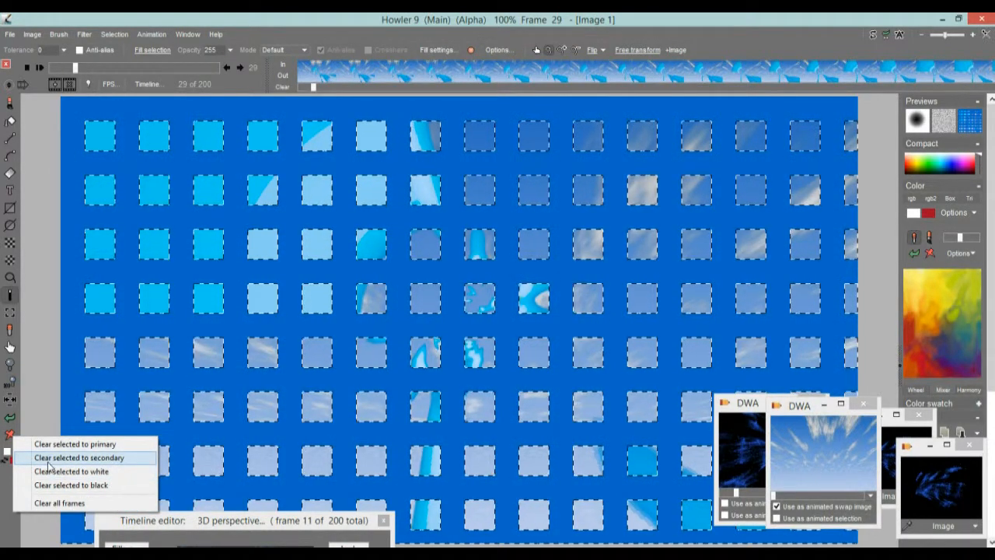
left_click(104, 463)
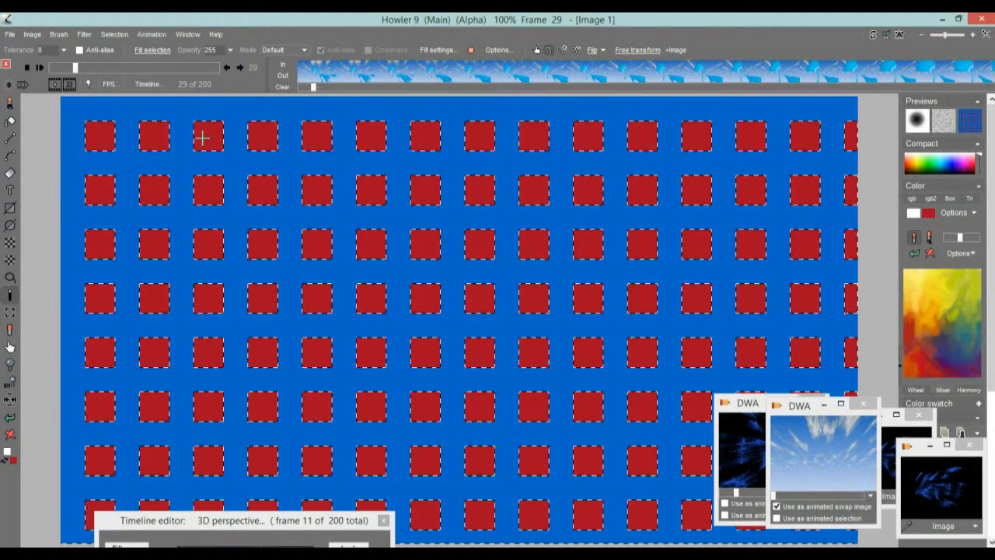
- Emboss the red squares by alpha with a smoothness of 12
left_click(115, 33)
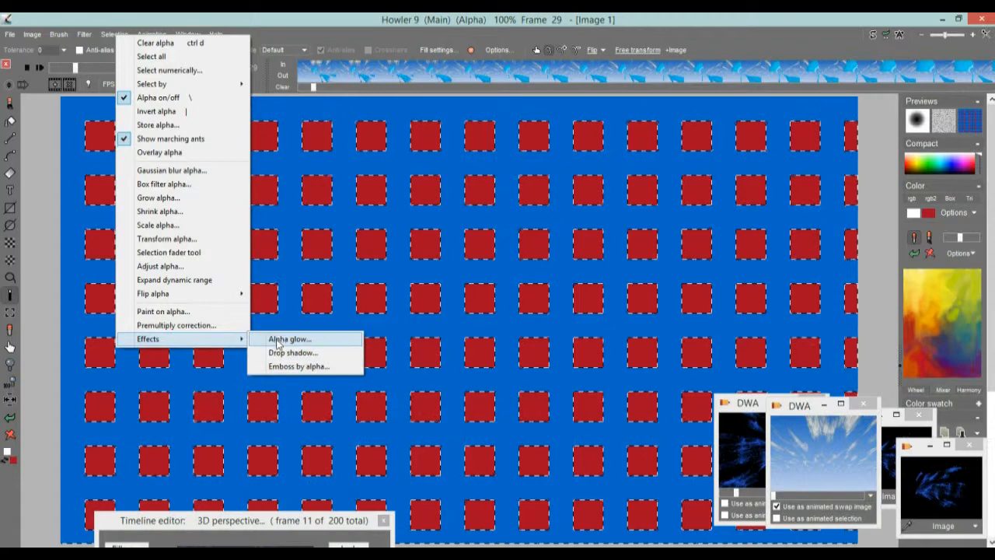
left_click(302, 370)
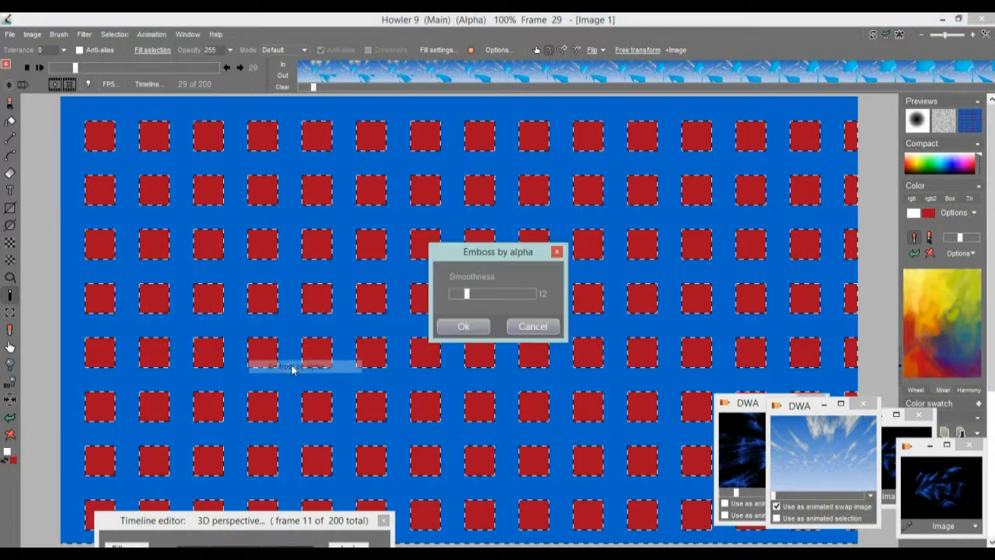
left_click(462, 327)
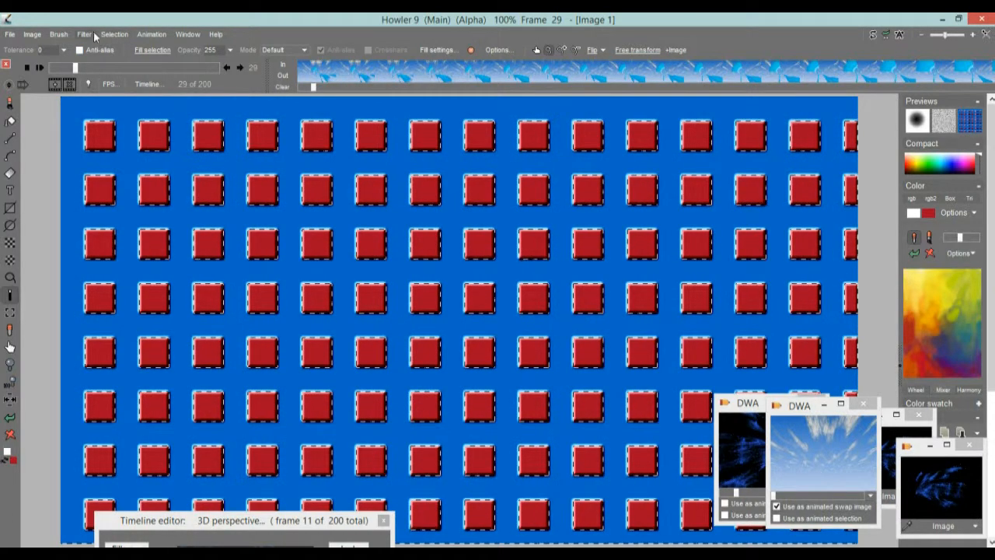
- Start a black drop shadow for the red squares, compare it with the inverted version, and leave Invert off
left_click(121, 34)
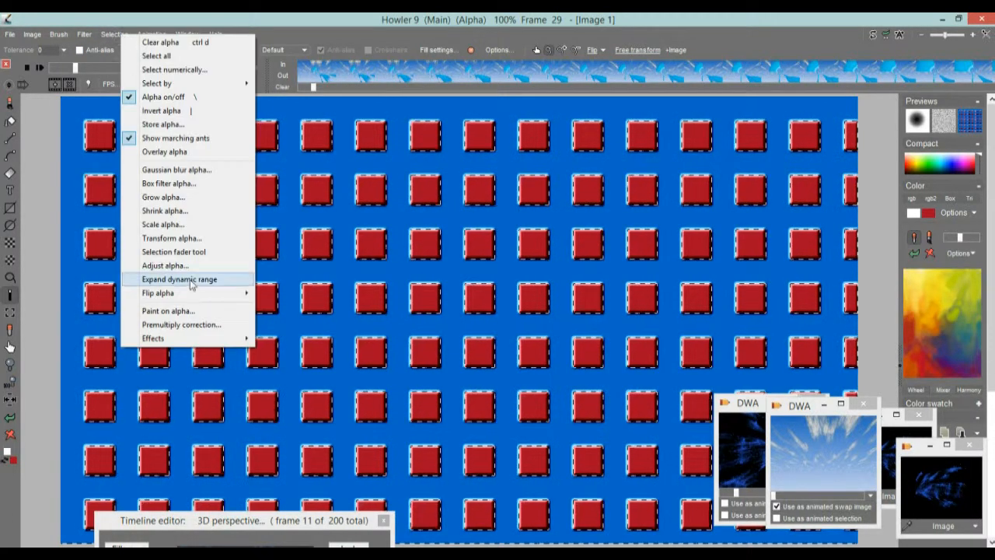
mouse_move(233, 338)
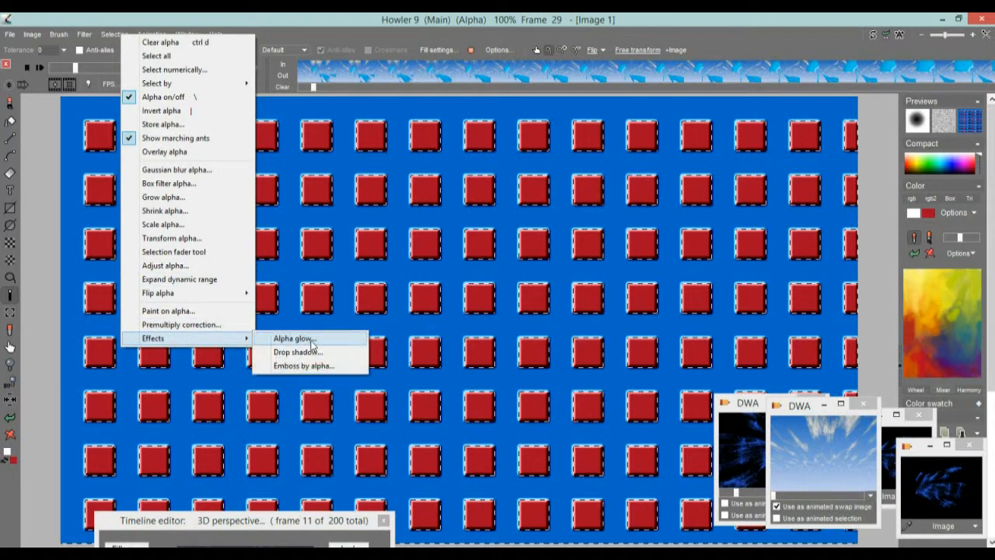
left_click(314, 351)
left_click_drag(496, 208, 293, 233)
left_click(303, 348)
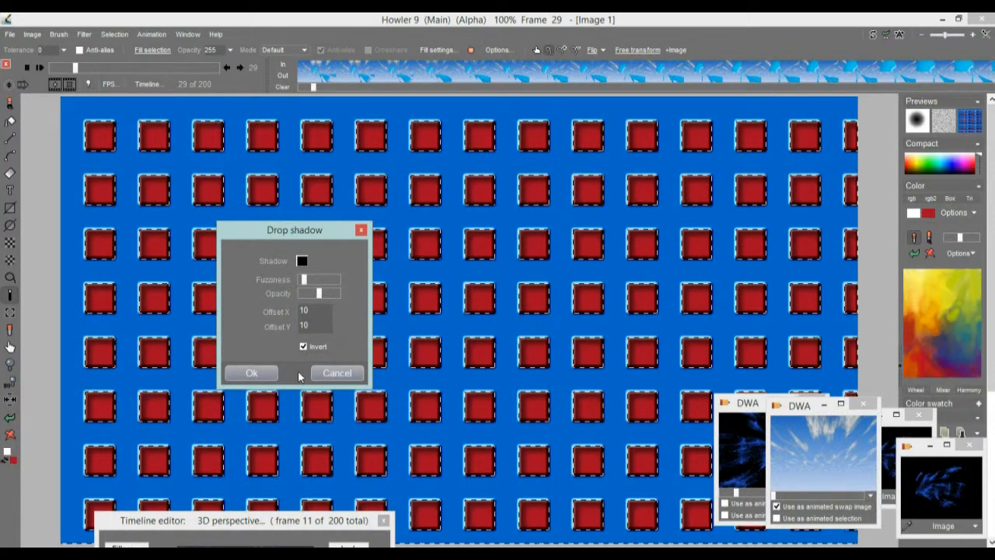
left_click(303, 348)
left_click(304, 347)
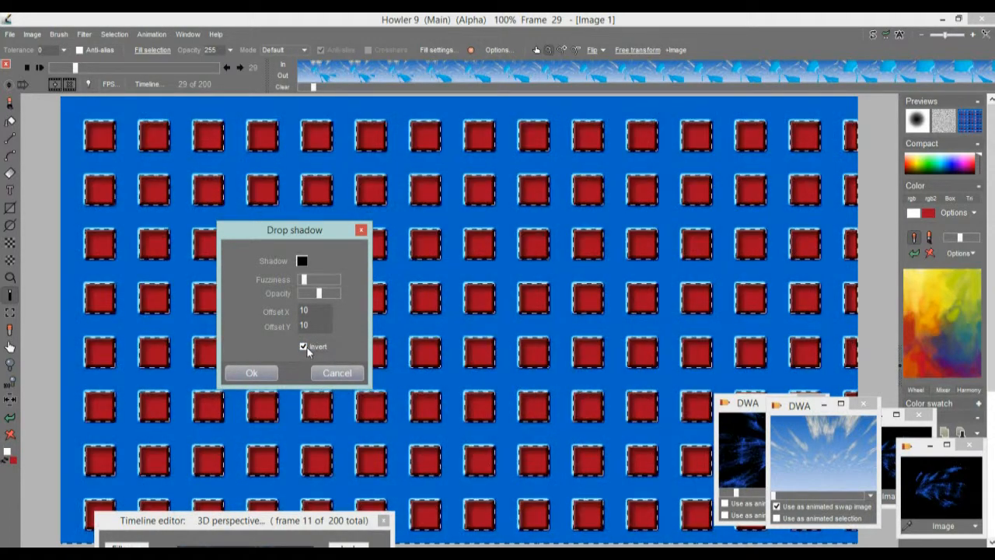
left_click(304, 347)
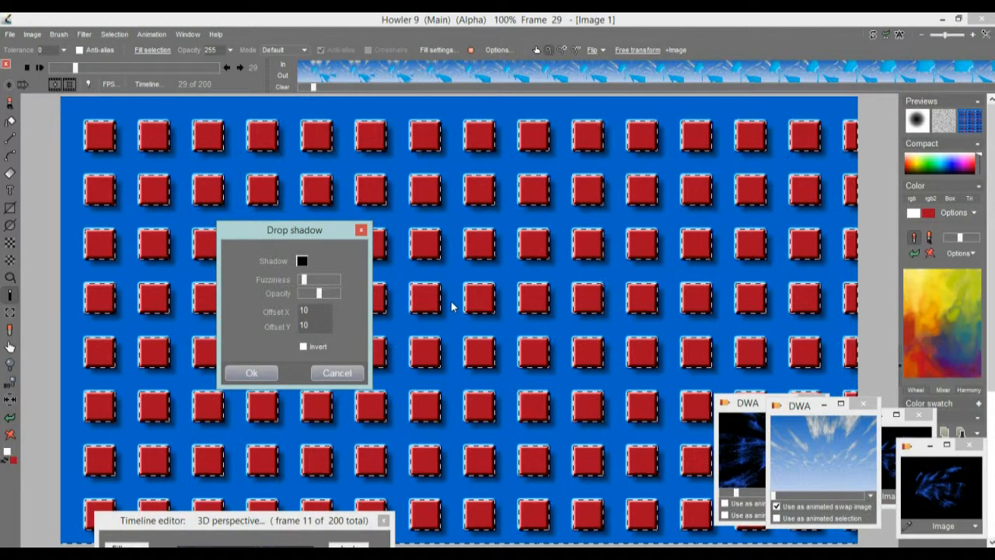
- Raise the drop shadow's fuzziness and opacity, set its offsets to X 15 and Y 8, and apply it
left_click(312, 280)
left_click(328, 294)
left_click_drag(328, 295, 331, 294)
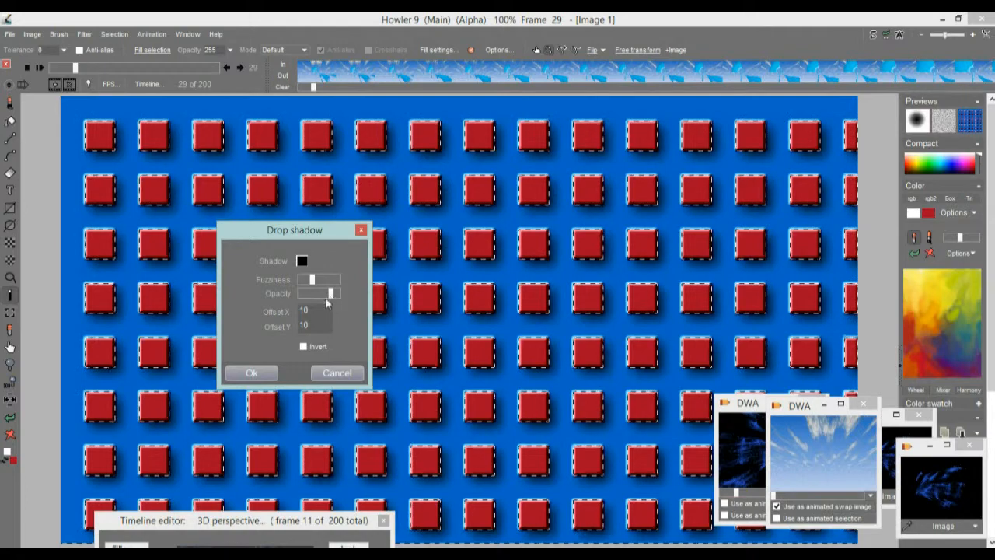
double_click(316, 311)
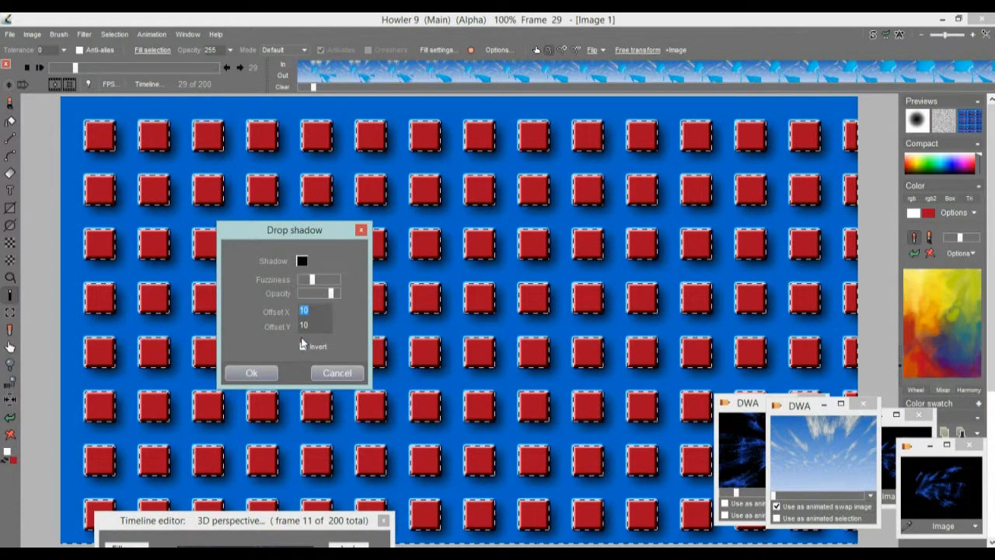
type("15")
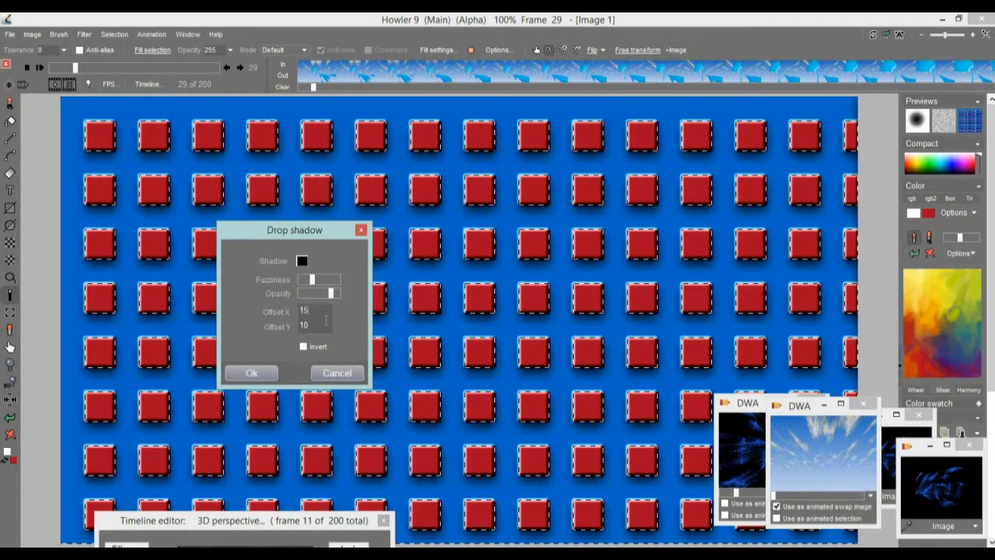
type("15")
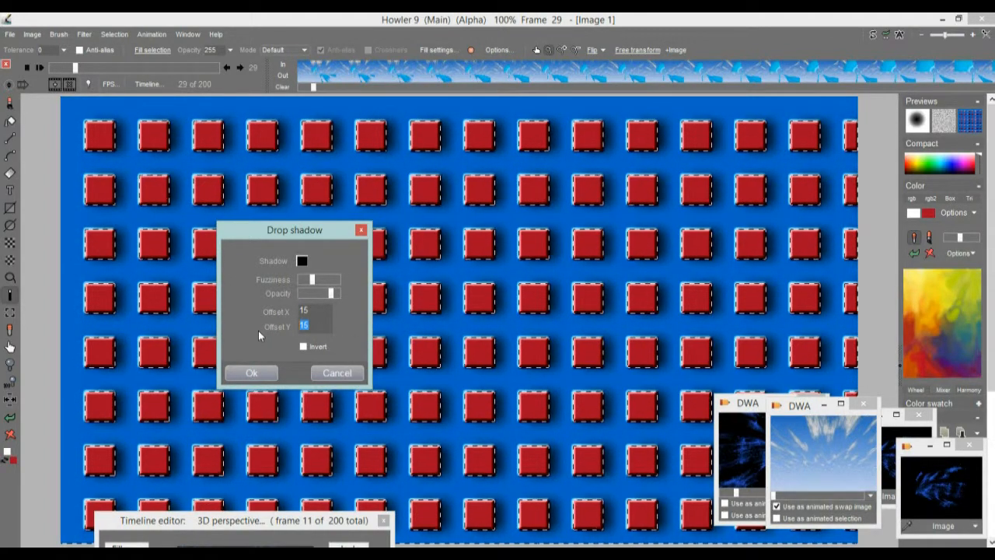
type("3")
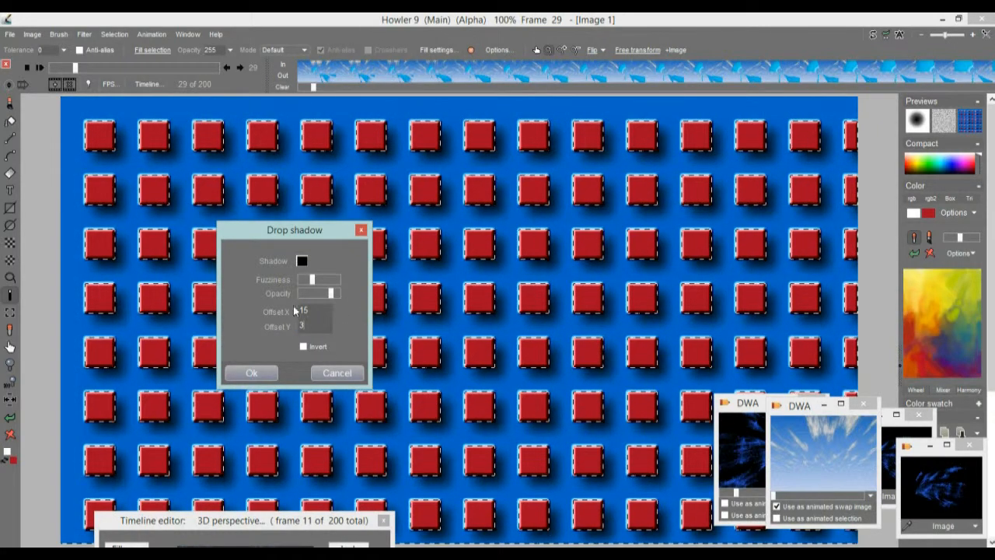
mouse_move(312, 280)
left_mouse_down()
mouse_move(324, 283)
mouse_move(308, 281)
left_mouse_up()
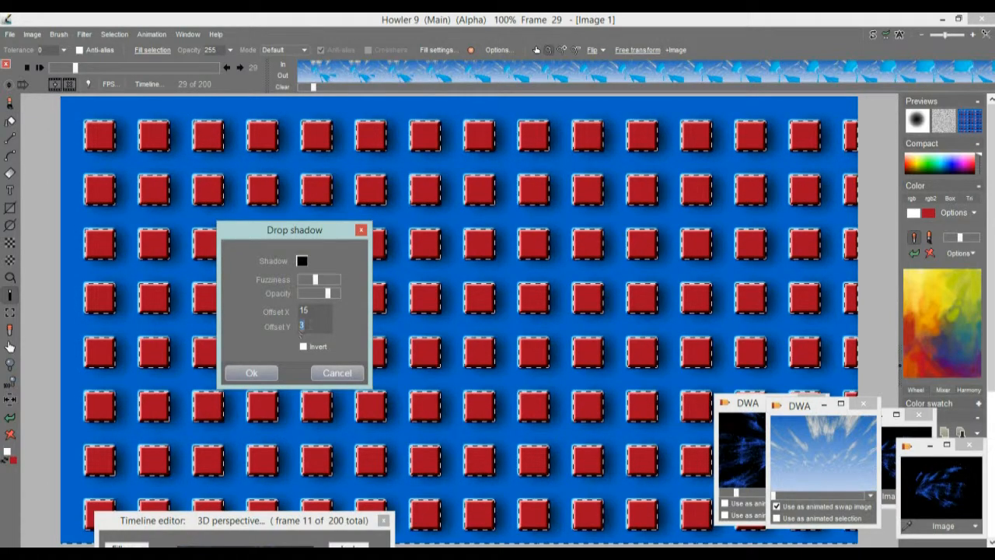
type("8")
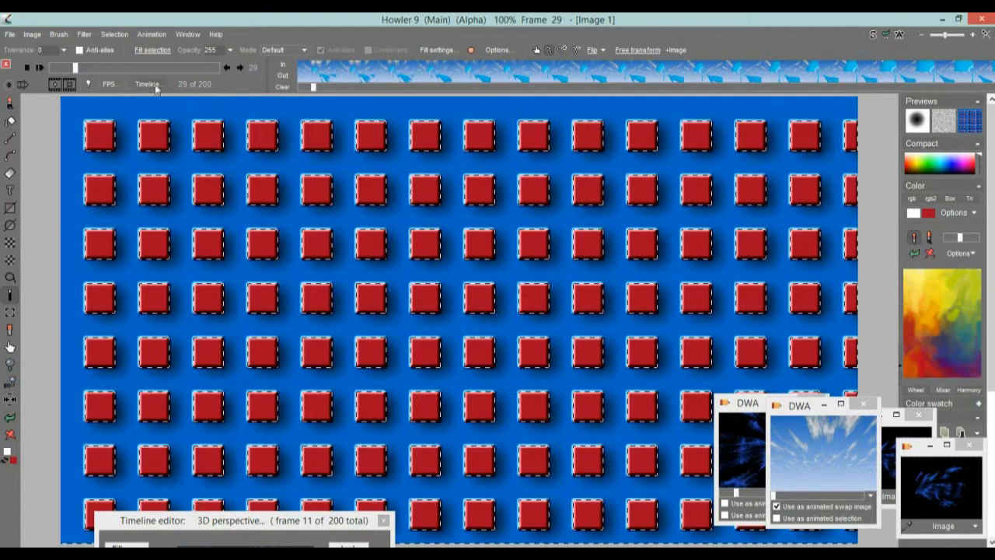
- Clear the alpha selection around the red squares
left_click(148, 33)
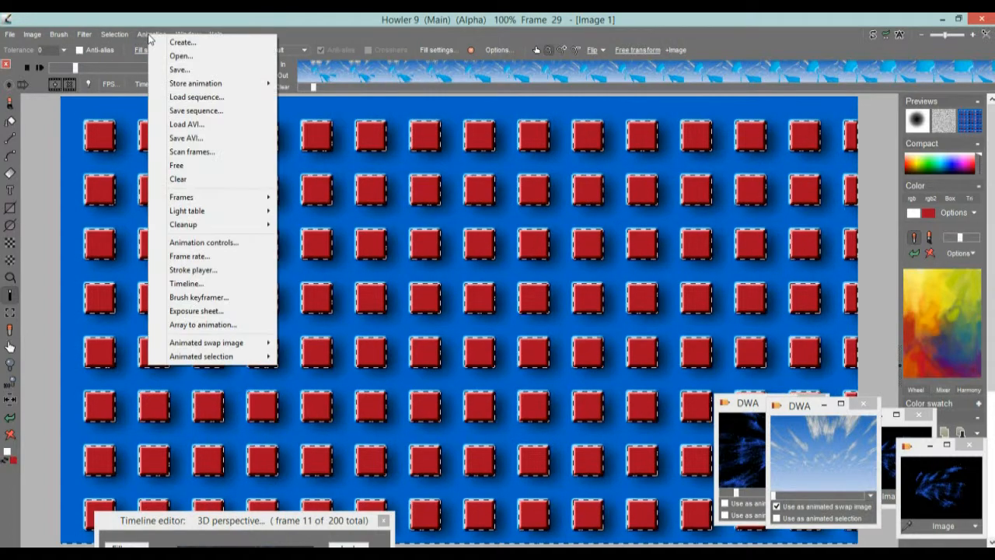
left_click(124, 24)
left_click(115, 34)
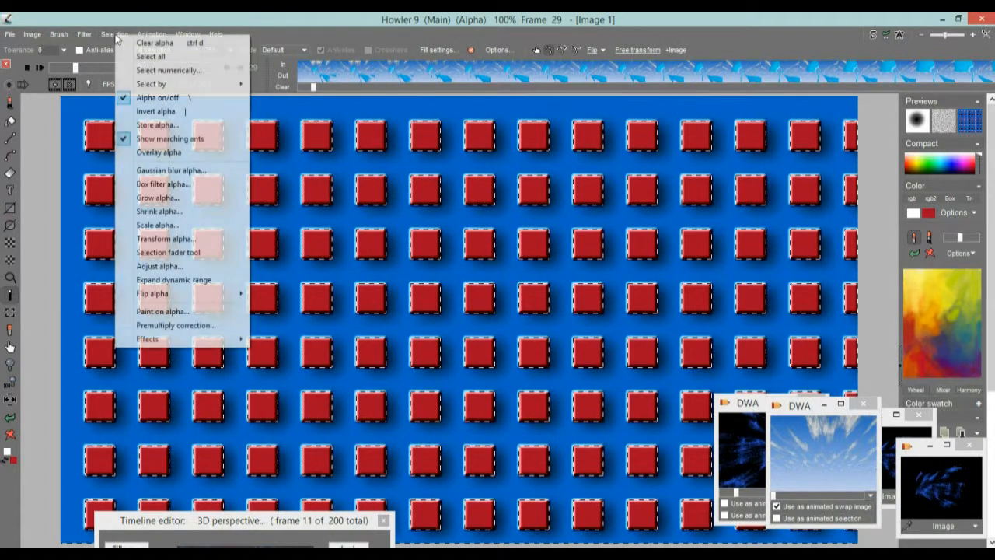
left_click(160, 39)
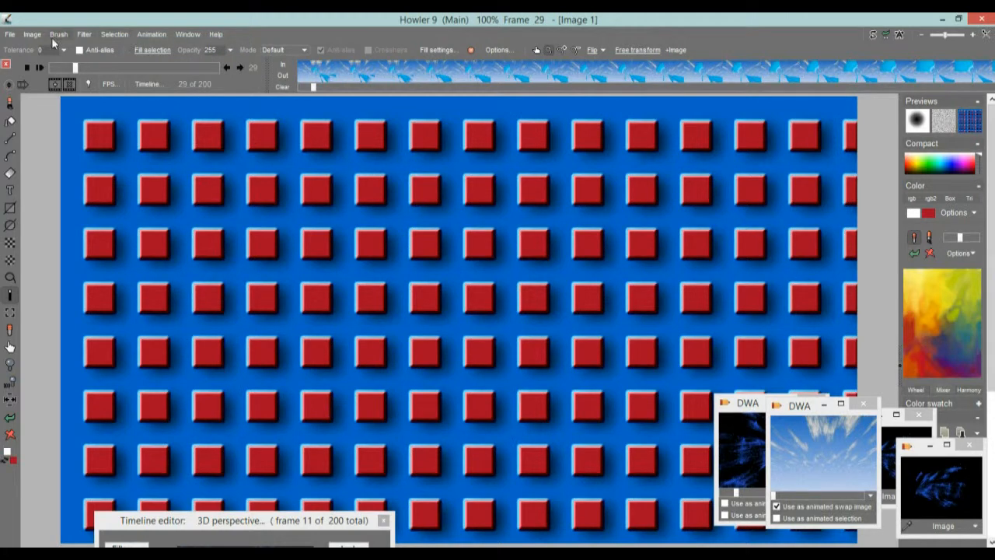
- Store a copy of the red button image and place its thumbnail above the other stored images
left_click(33, 36)
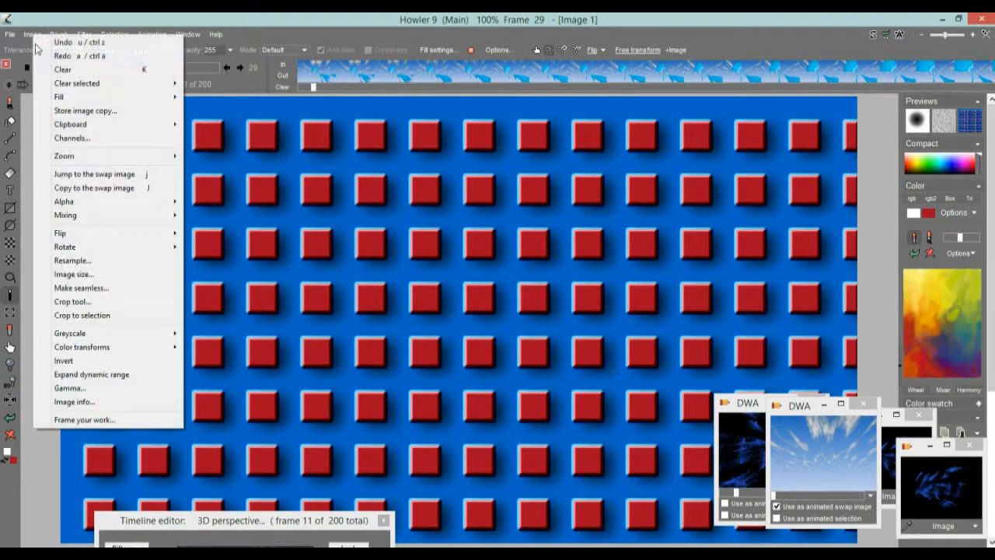
left_click(72, 108)
left_click_drag(73, 118, 853, 281)
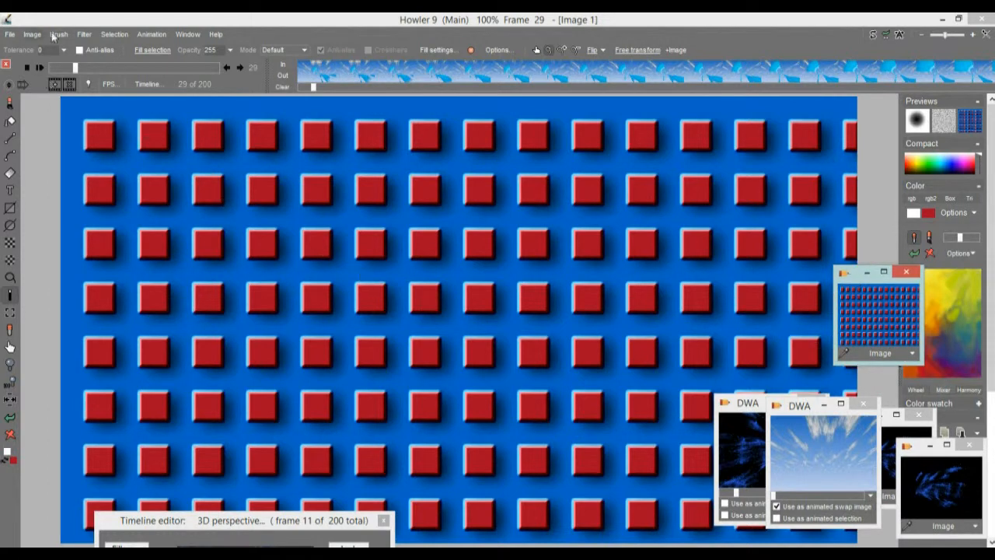
- Generate a Tunnel animation from the red button image with a slightly higher Shift x, and scrub to frame 101
left_click(85, 35)
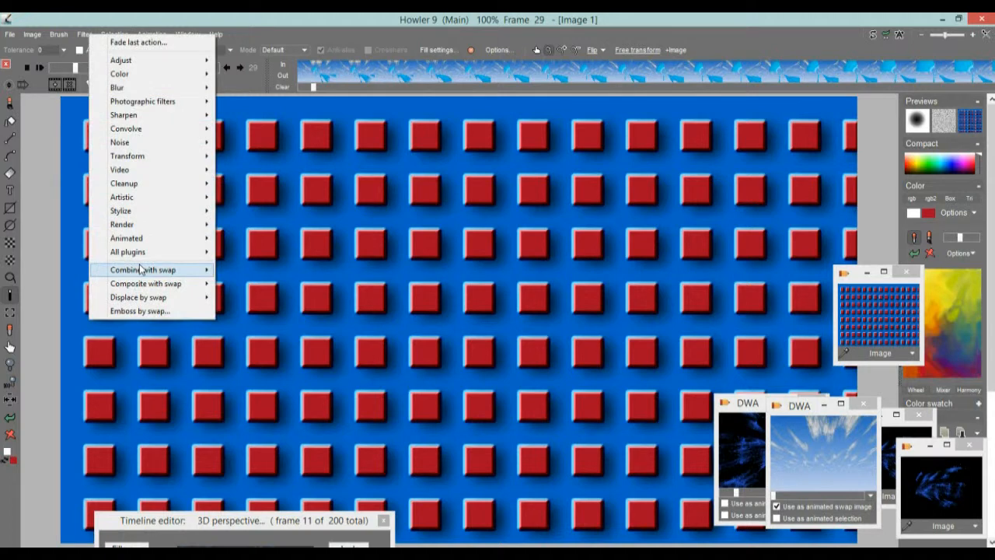
mouse_move(140, 245)
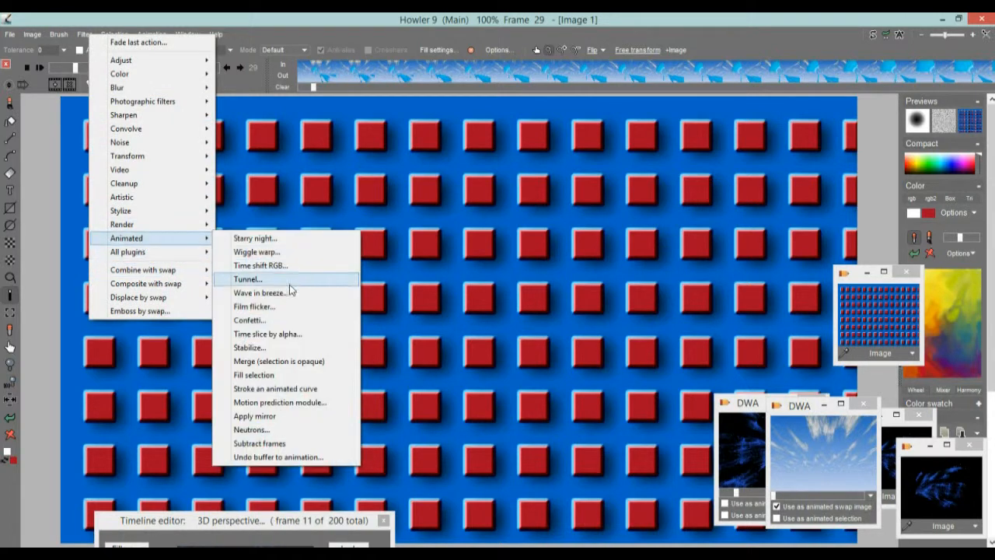
left_click(262, 282)
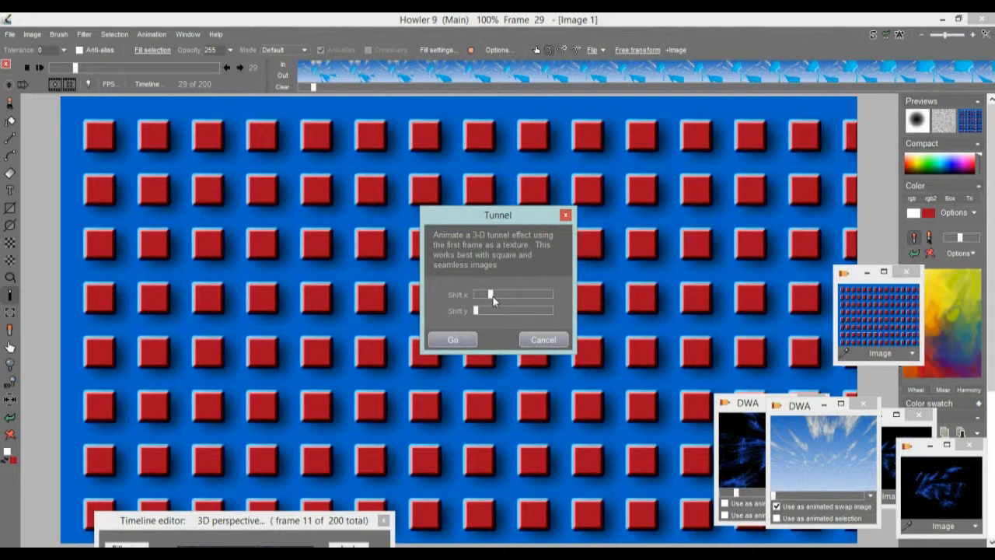
left_click_drag(493, 295, 501, 296)
left_click(471, 340)
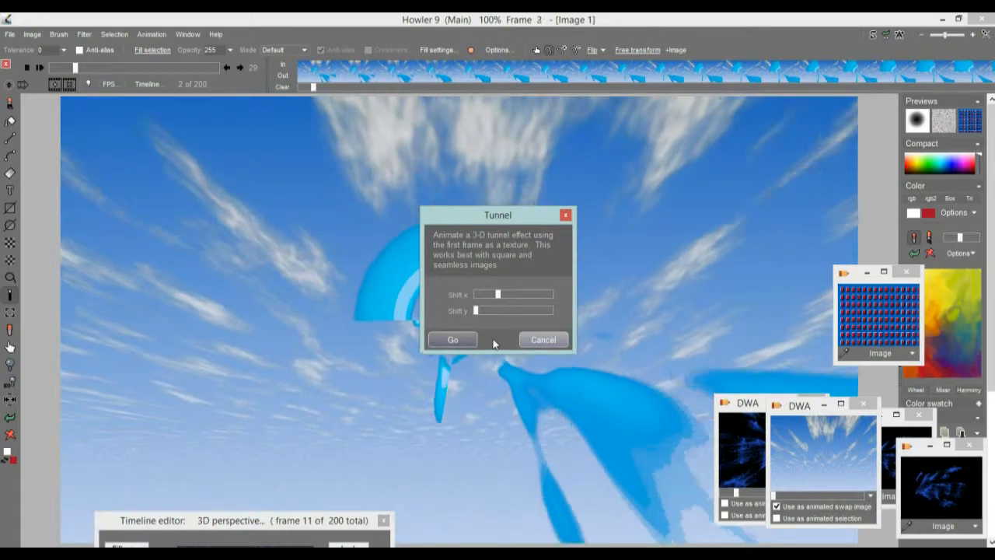
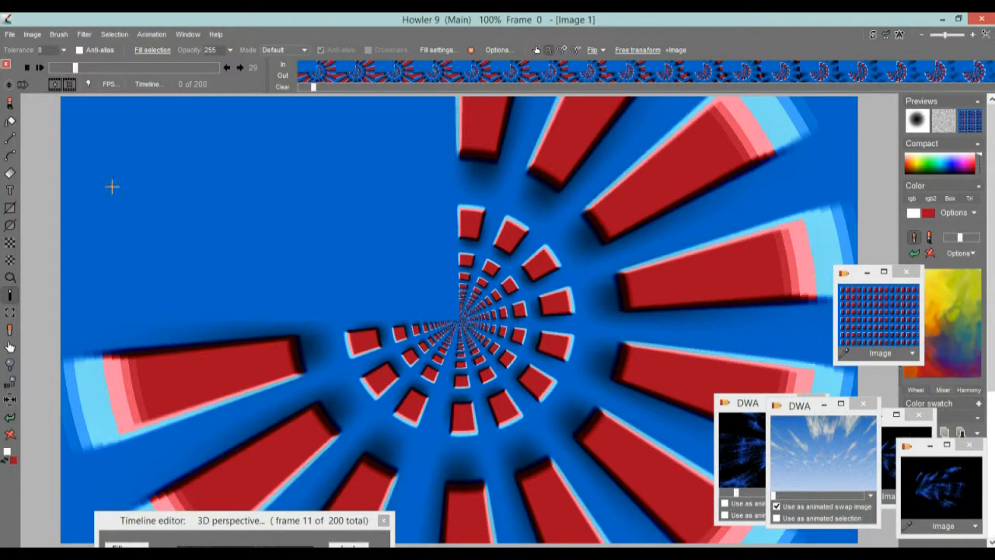
left_click_drag(59, 71, 137, 48)
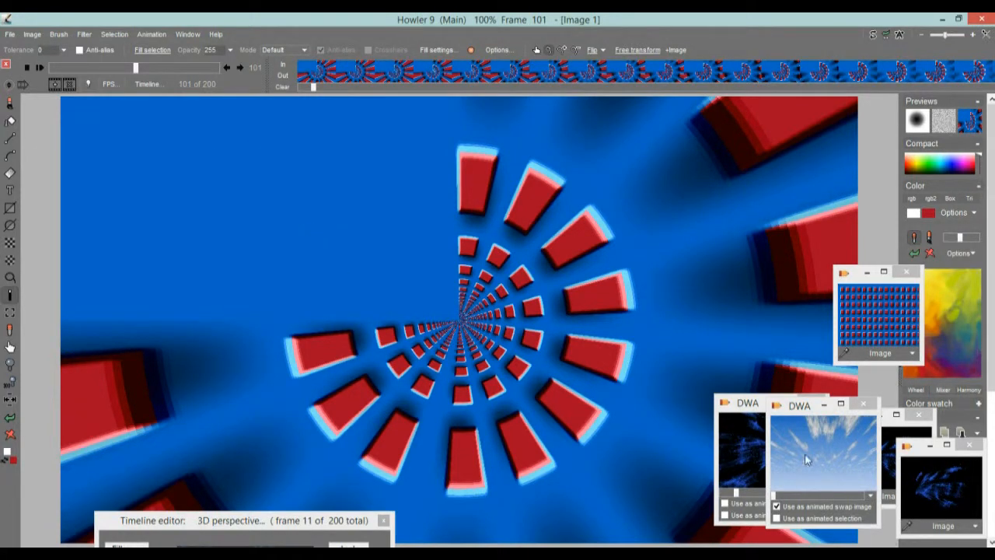
- Move the sky animation's thumbnail up beside the red button image and bring the timeline editor fully into view
left_click_drag(803, 407, 795, 348)
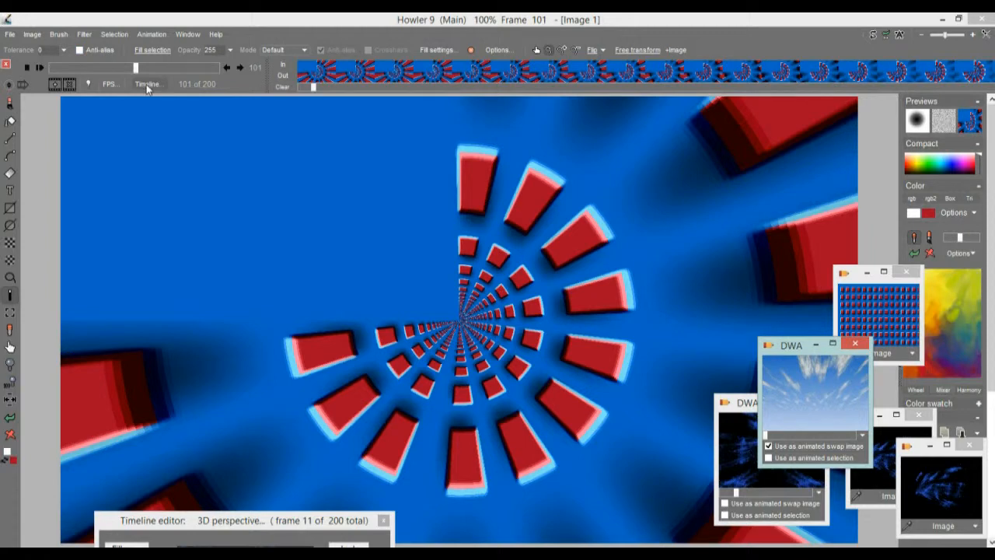
left_click(89, 36)
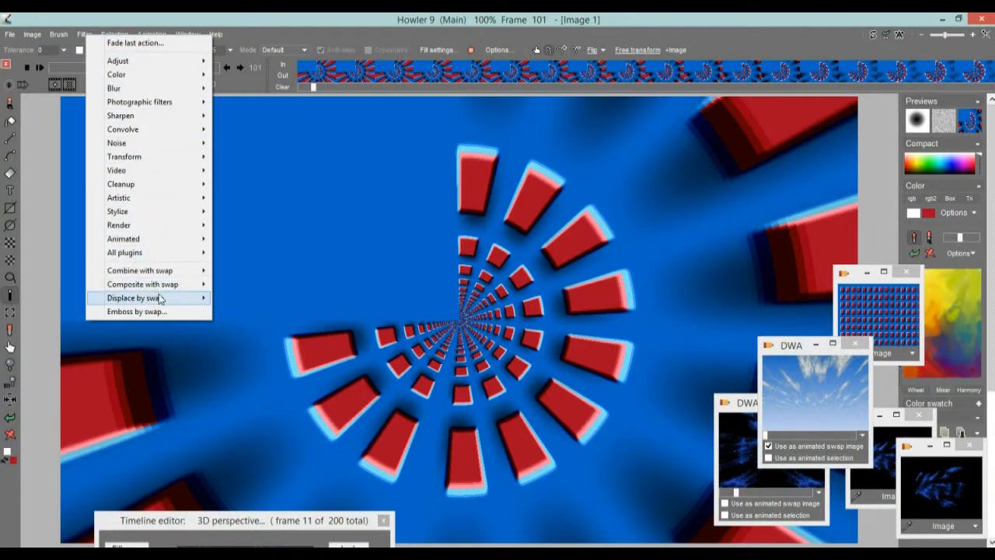
mouse_move(165, 287)
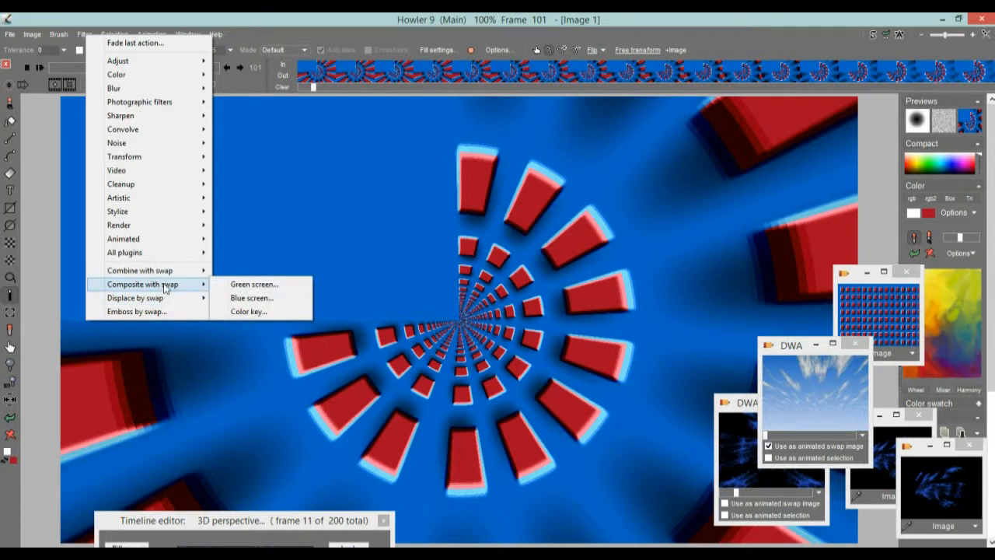
left_click(137, 17)
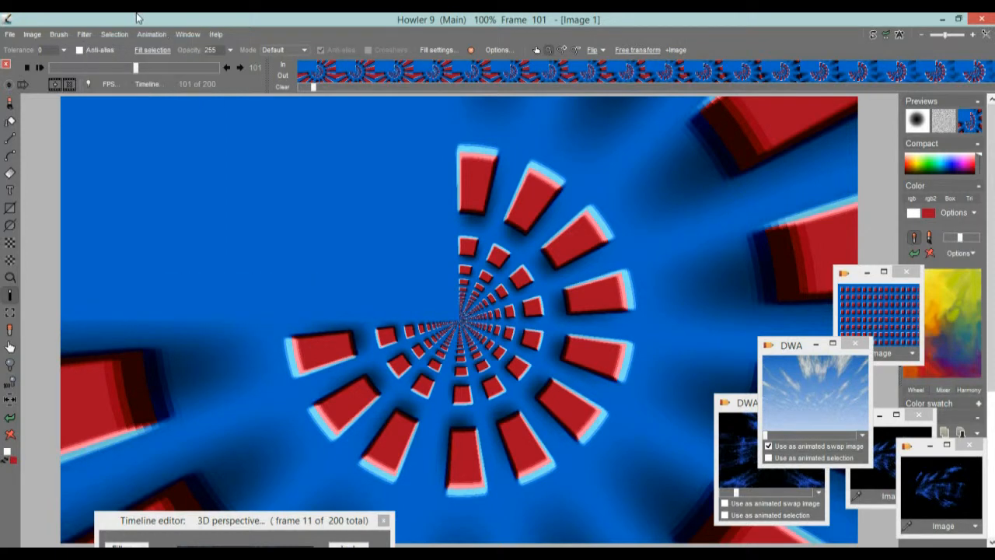
left_click(146, 85)
left_click_drag(173, 104, 490, 112)
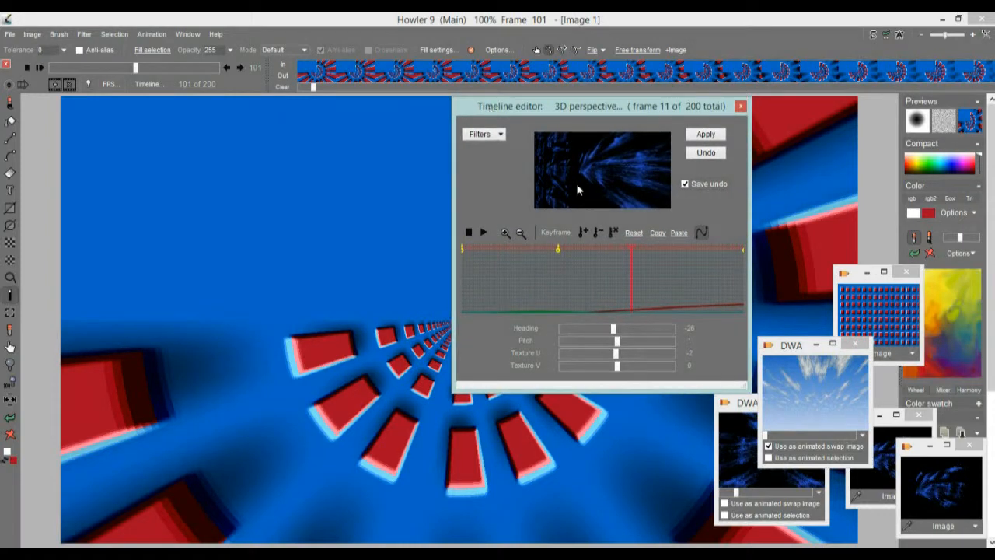
- Try the Color key composite on the timeline with the tunnel's blue background as key color, and scrub the preview to frame 81
left_click(500, 135)
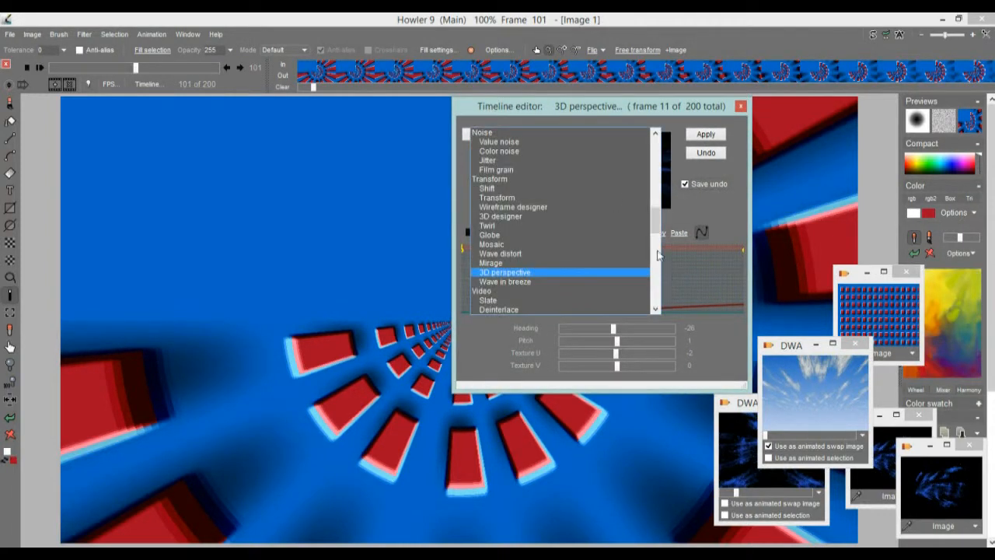
scroll(657, 257, "down", 10)
scroll(657, 266, "down", 5)
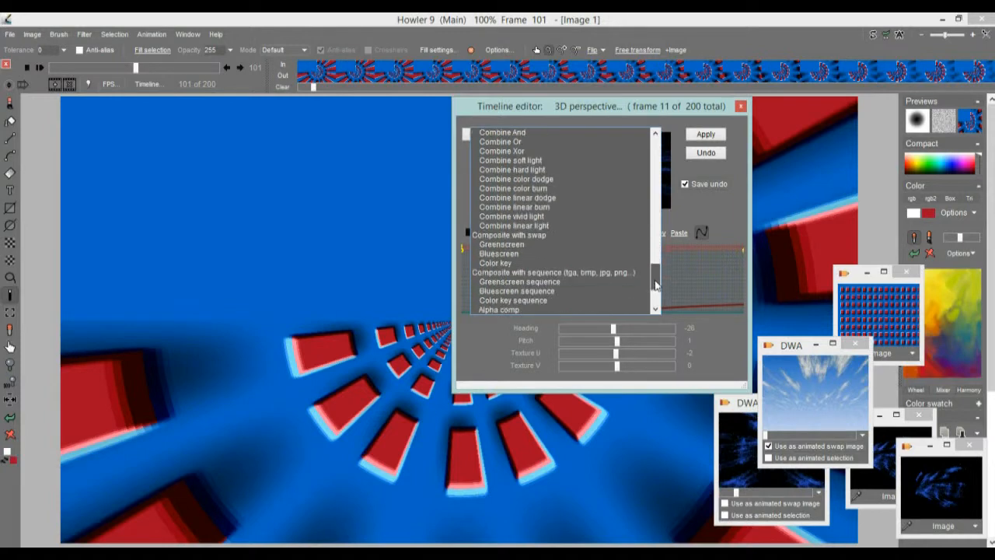
left_click(498, 264)
left_click(570, 144)
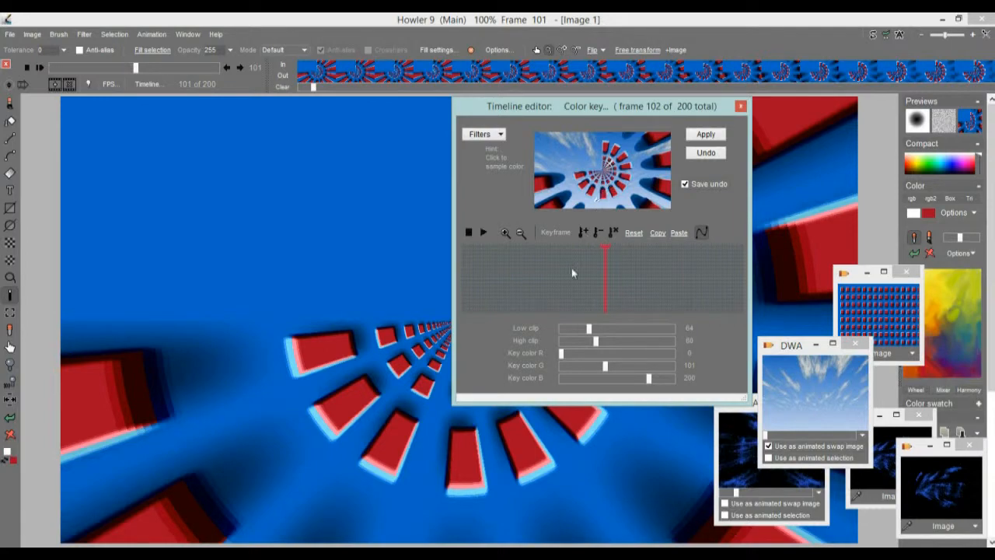
left_click_drag(517, 272, 576, 284)
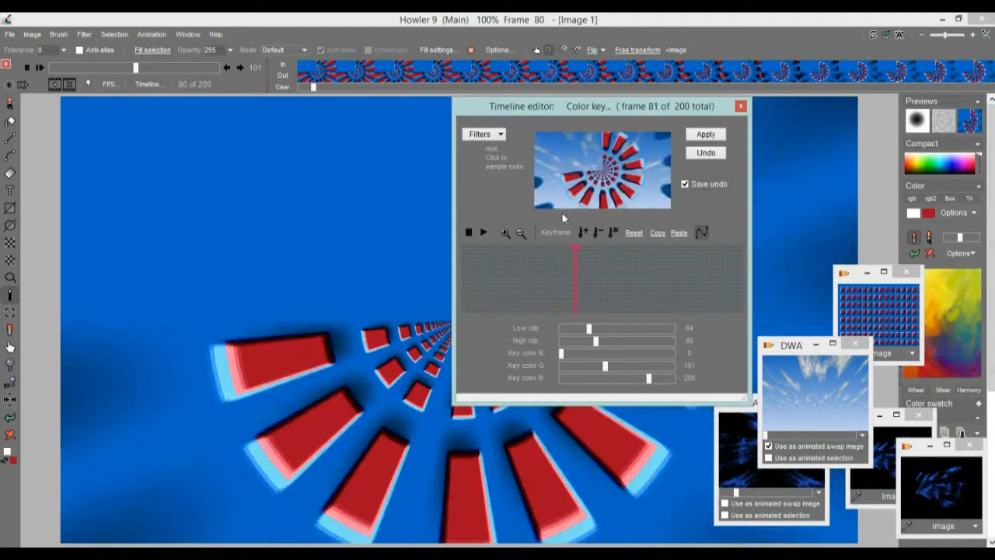
- Switch the timeline filter to Transform and set Scale to 200 with Rotate at 0, testing small rotations in the preview
left_click(484, 136)
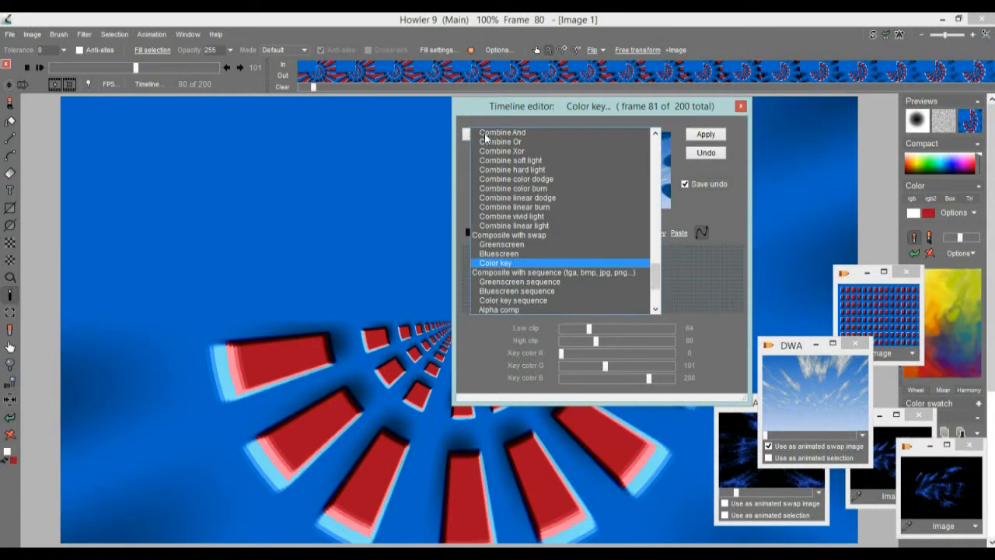
left_click_drag(657, 277, 643, 186)
scroll(640, 201, "down", 6)
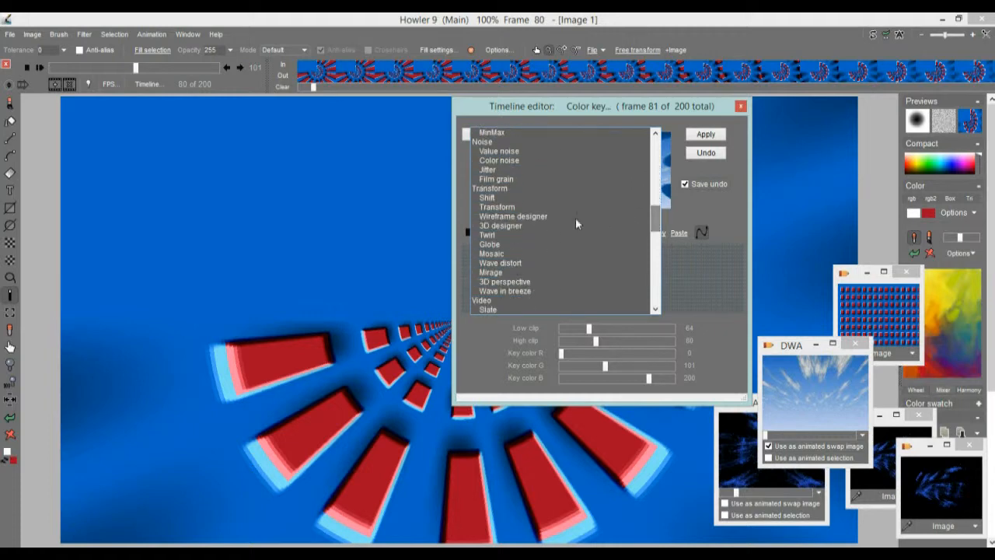
left_click(496, 207)
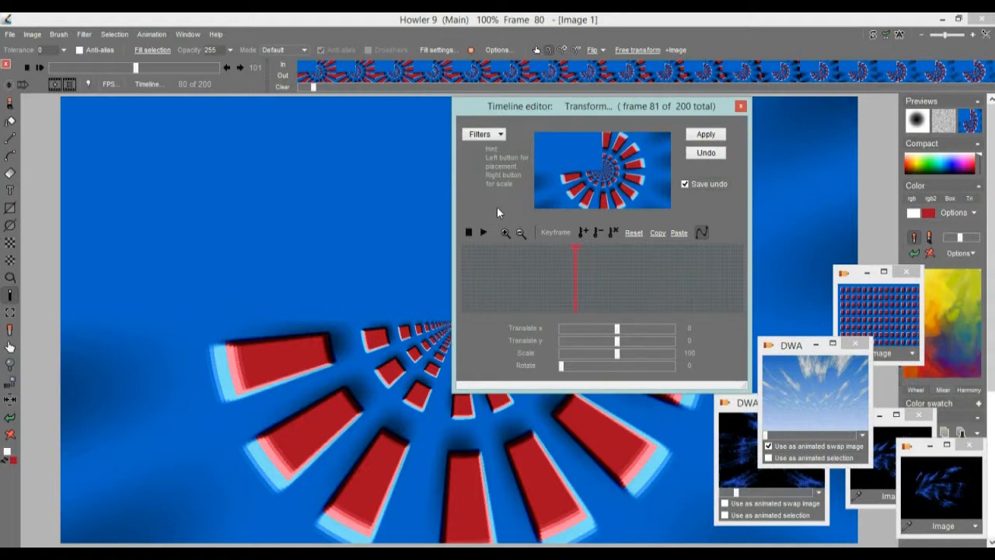
mouse_move(577, 262)
left_mouse_down()
mouse_move(618, 265)
mouse_move(499, 283)
left_mouse_up()
mouse_move(561, 366)
left_mouse_down()
mouse_move(607, 366)
mouse_move(544, 361)
mouse_move(575, 364)
left_mouse_up()
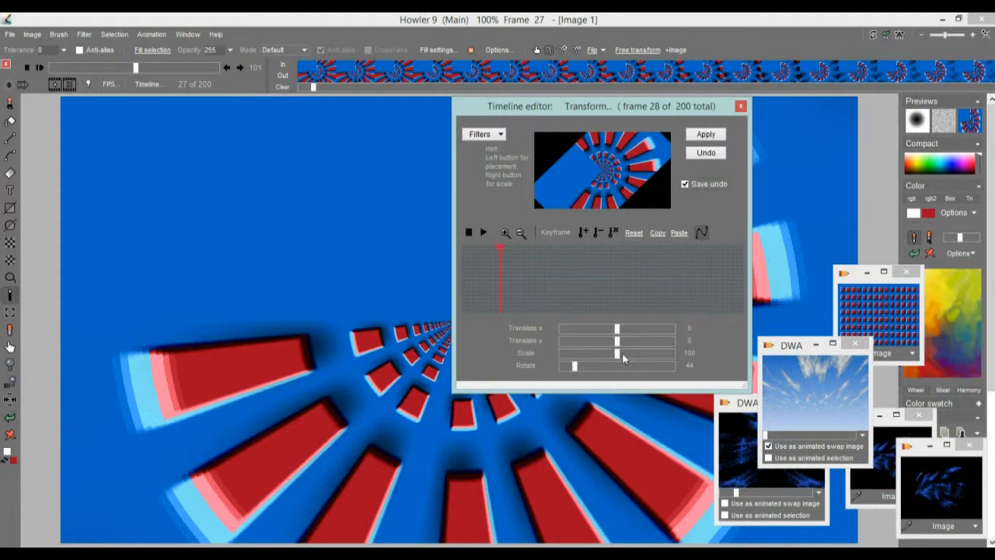
left_click_drag(620, 354, 658, 354)
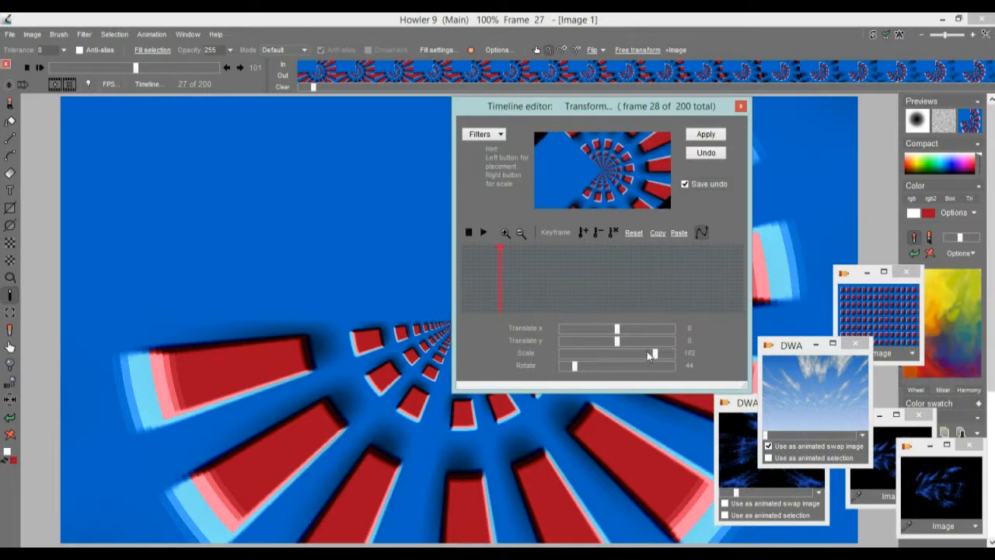
left_click_drag(577, 367, 584, 366)
left_click_drag(657, 357, 689, 357)
left_click_drag(582, 367, 533, 355)
- Keyframe the Transform rotation from 0 at the start of the timeline to 360 at frame 200, keeping Scale at 200
mouse_move(498, 283)
left_mouse_down()
mouse_move(468, 284)
mouse_move(651, 290)
mouse_move(457, 288)
left_mouse_up()
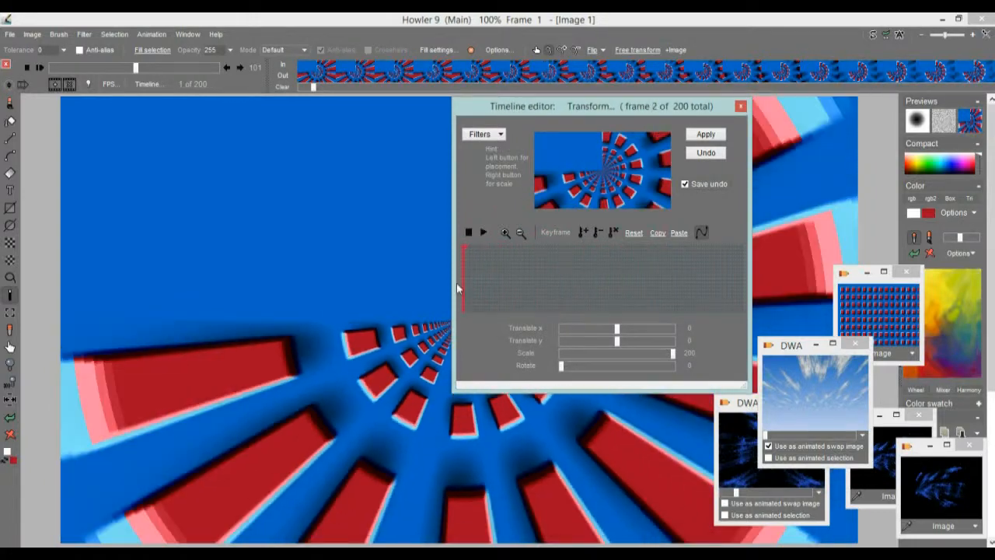
left_click(583, 231)
left_click_drag(519, 266, 745, 287)
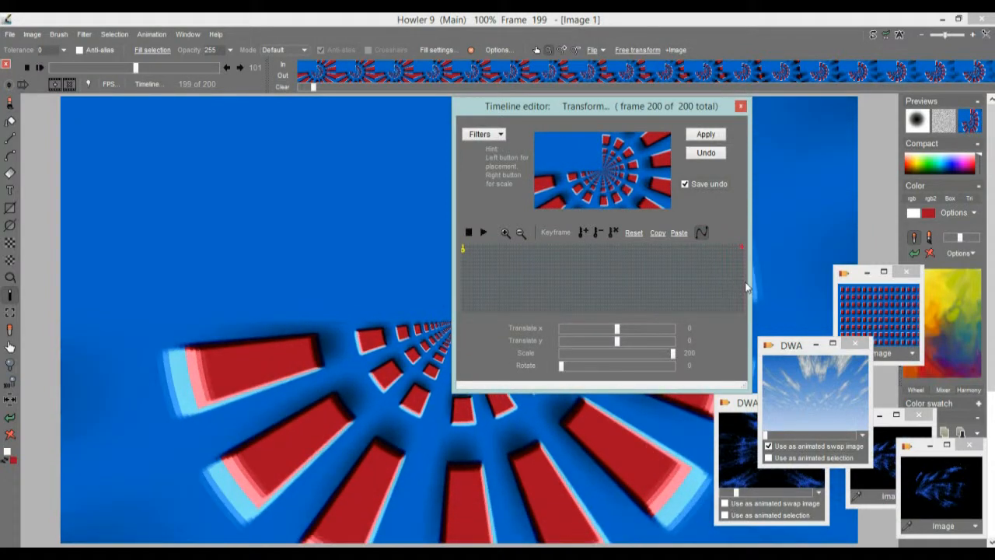
left_click_drag(587, 362, 681, 364)
left_click(587, 233)
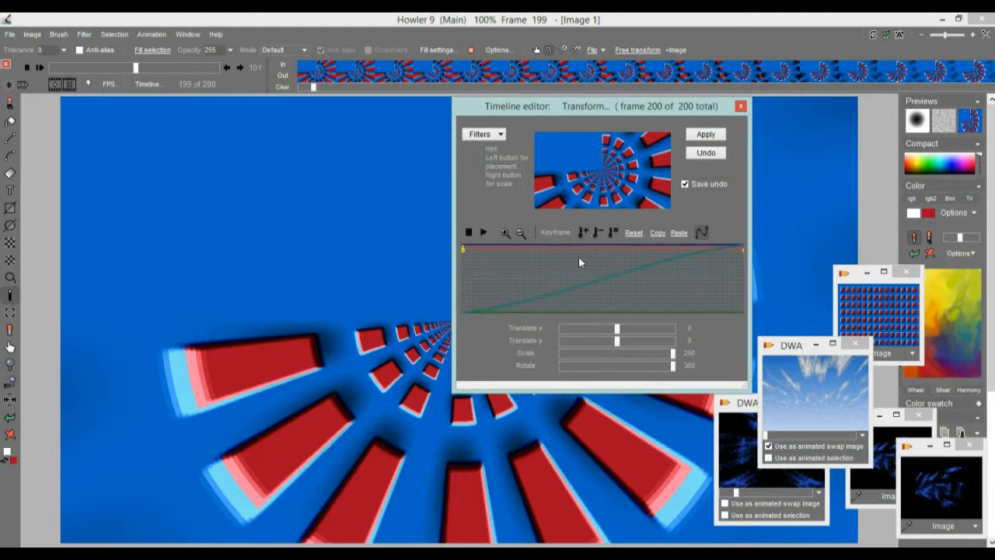
- Change the keyframe curve from smooth to linear, scrub through the rotation, and apply the Transform to the tunnel animation
mouse_move(485, 281)
left_mouse_down()
mouse_move(650, 284)
mouse_move(616, 276)
left_mouse_up()
left_click(702, 233)
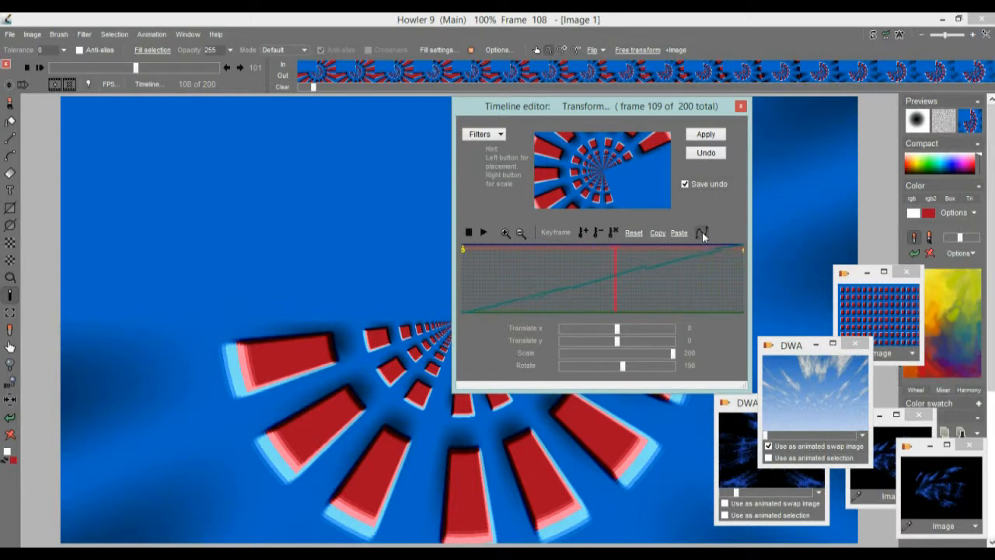
left_click_drag(615, 283, 737, 272)
left_click(709, 137)
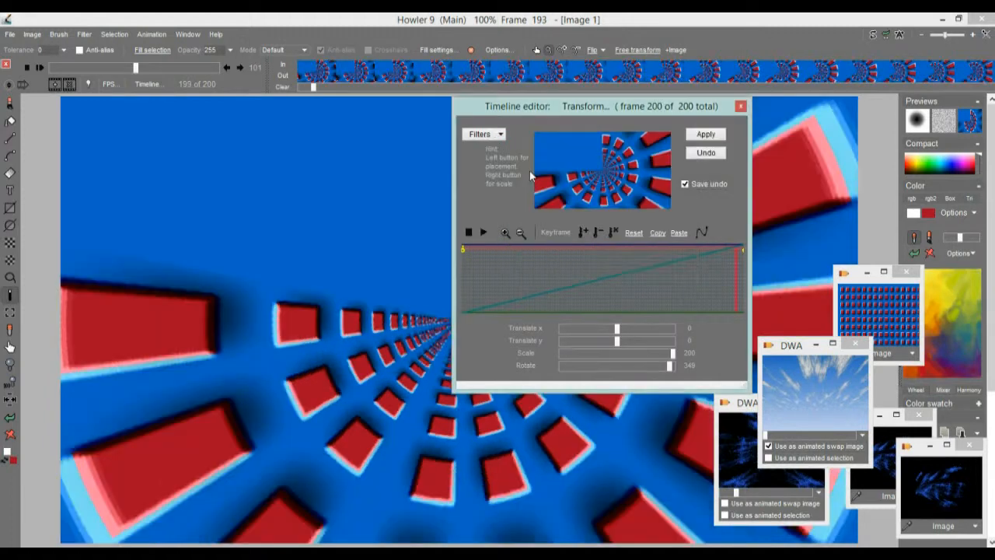
- Switch the timeline filter to Color key, sample the tunnel's blue background as key color, and scrub to frame 104
left_click(482, 135)
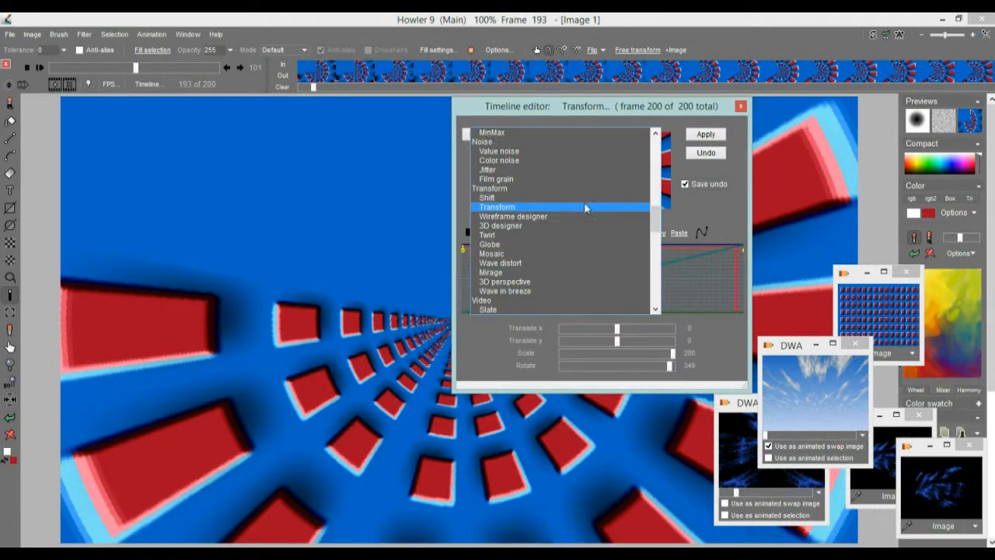
left_click_drag(657, 215, 655, 288)
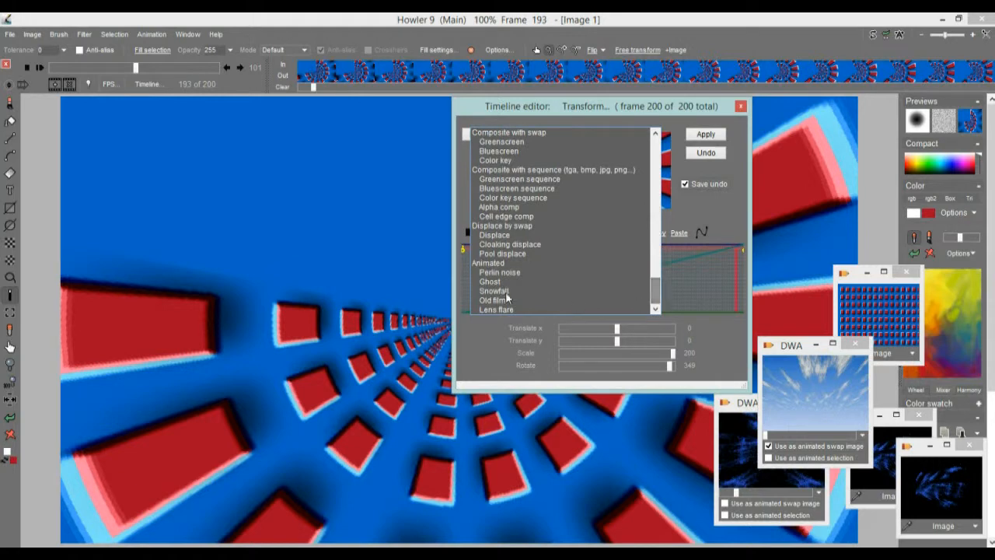
left_click(495, 161)
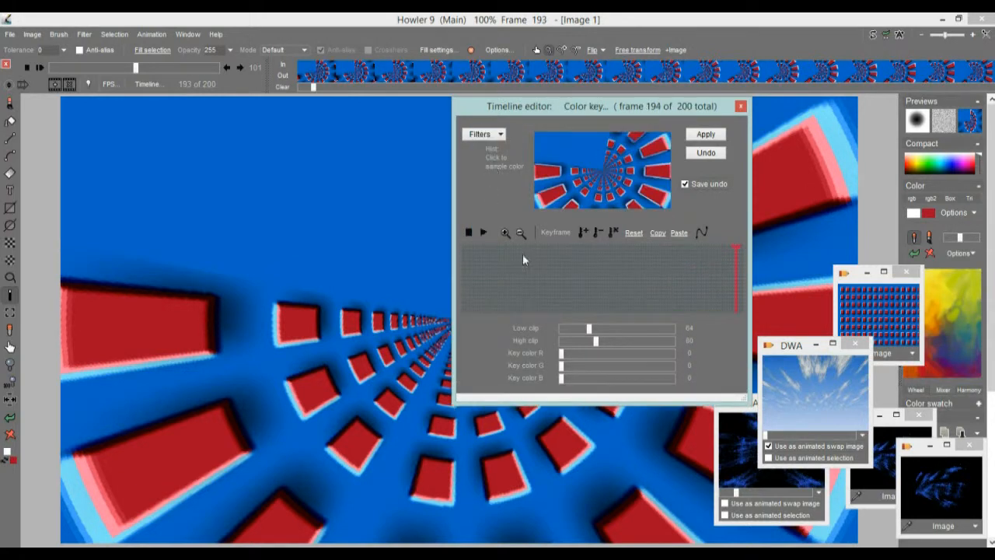
left_click(567, 143)
left_click_drag(497, 269, 609, 290)
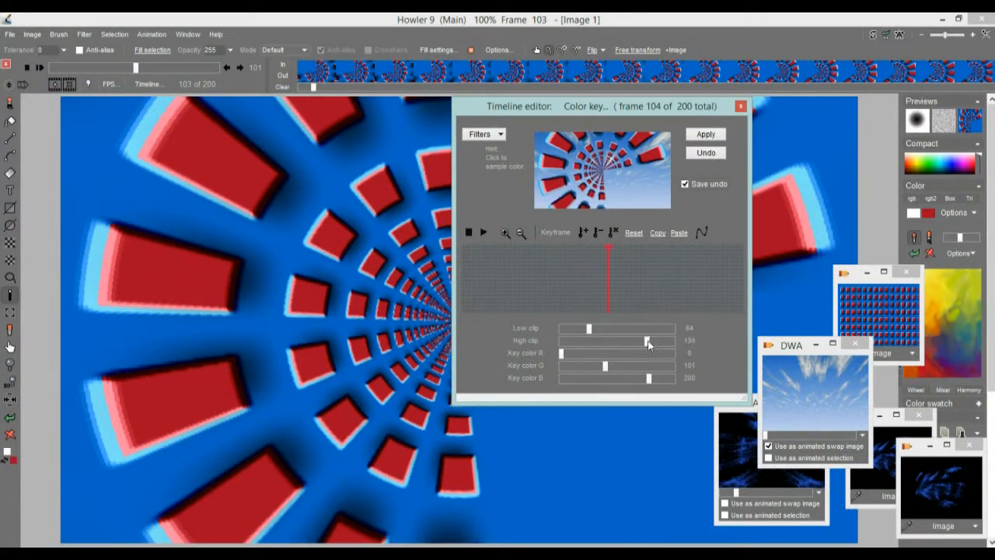
- Set the color key's Low clip to 0 and High clip to 202, apply it over the sky animation, and close the timeline editor
mouse_move(578, 330)
left_mouse_down()
mouse_move(619, 336)
mouse_move(561, 328)
left_mouse_up()
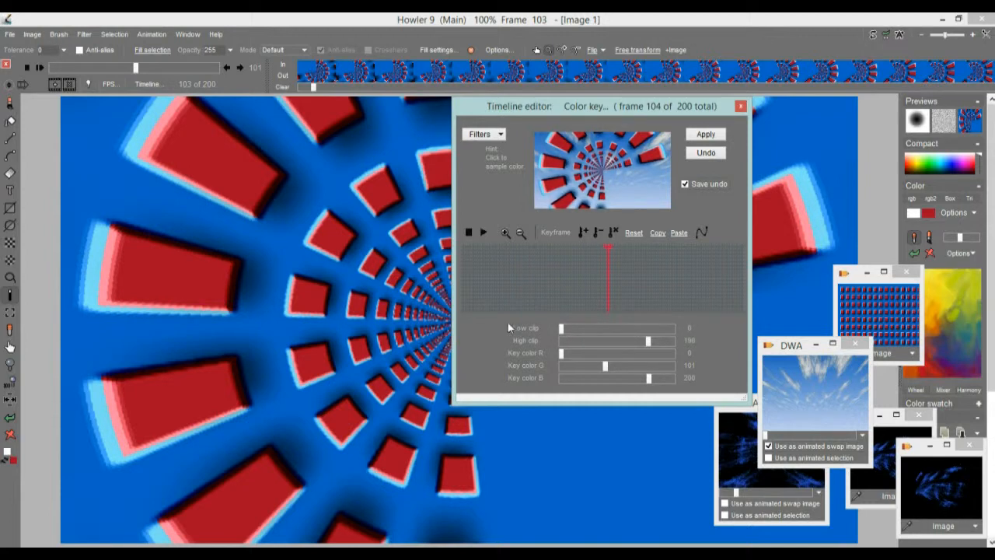
mouse_move(648, 341)
left_mouse_down()
mouse_move(576, 340)
mouse_move(640, 338)
left_mouse_up()
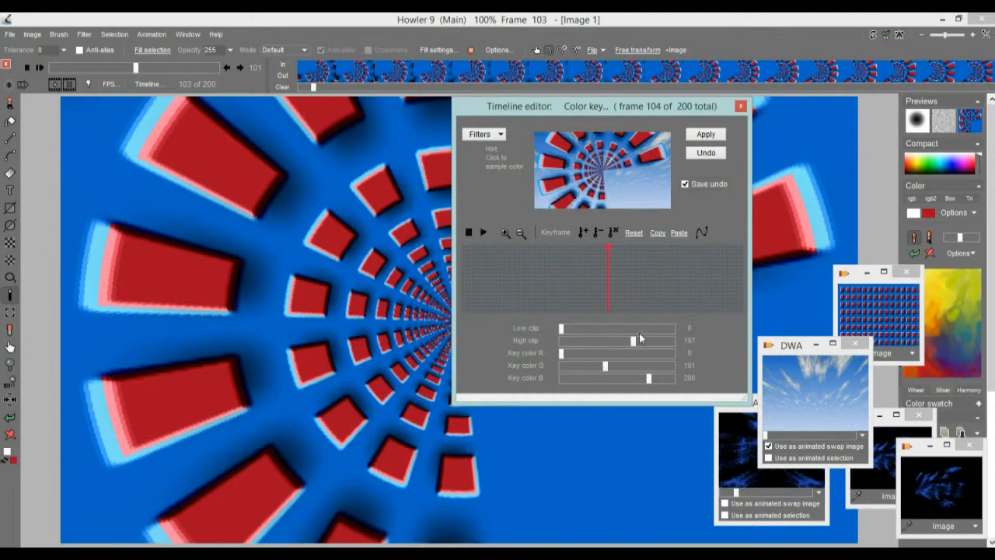
left_click(706, 138)
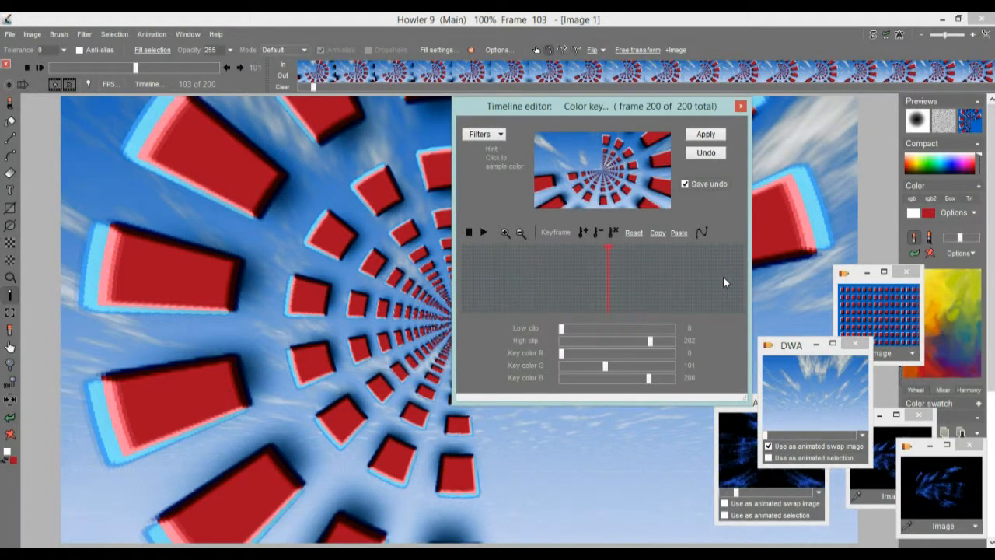
left_click(741, 107)
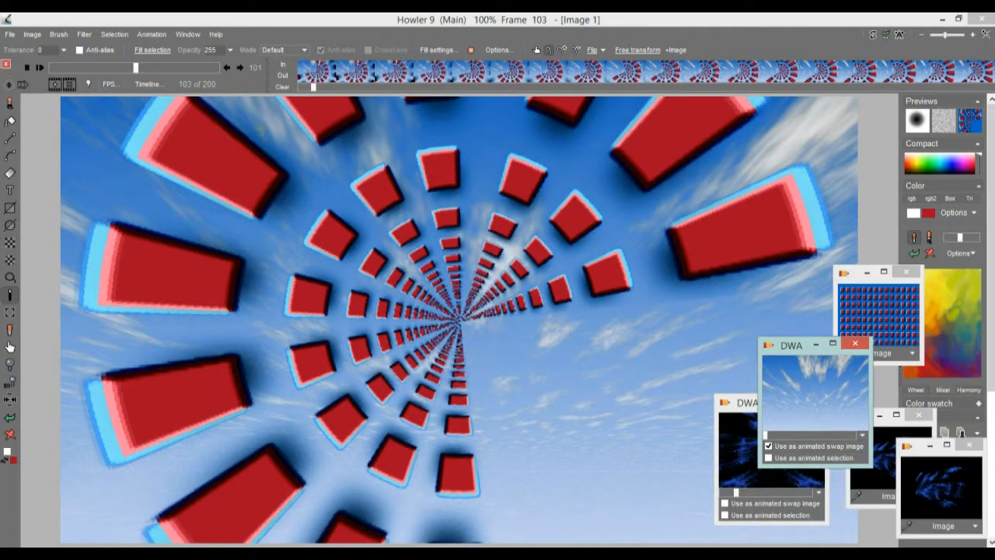
- Scrub through the composited tunnel and sky animation, and play it back
left_click_drag(146, 65, 227, 69)
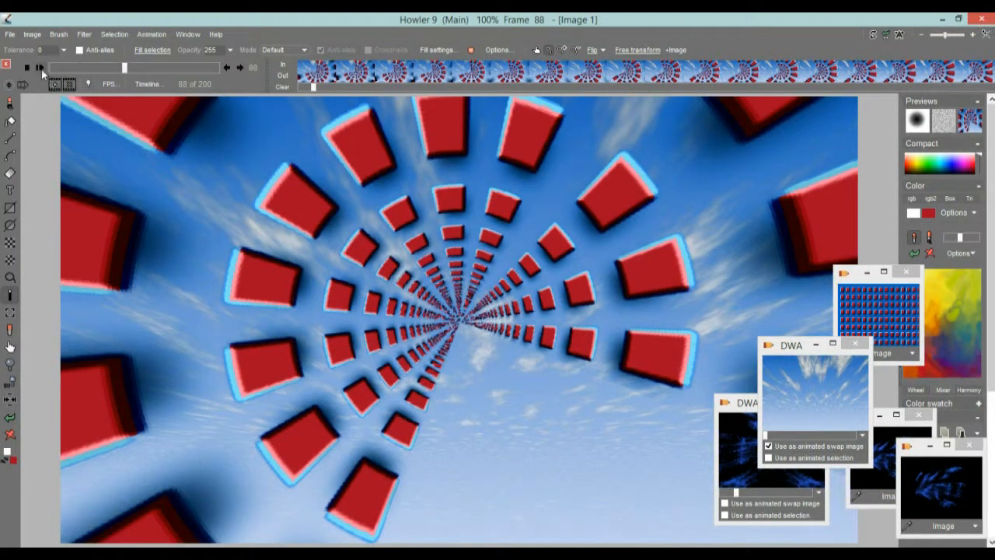
left_click(40, 67)
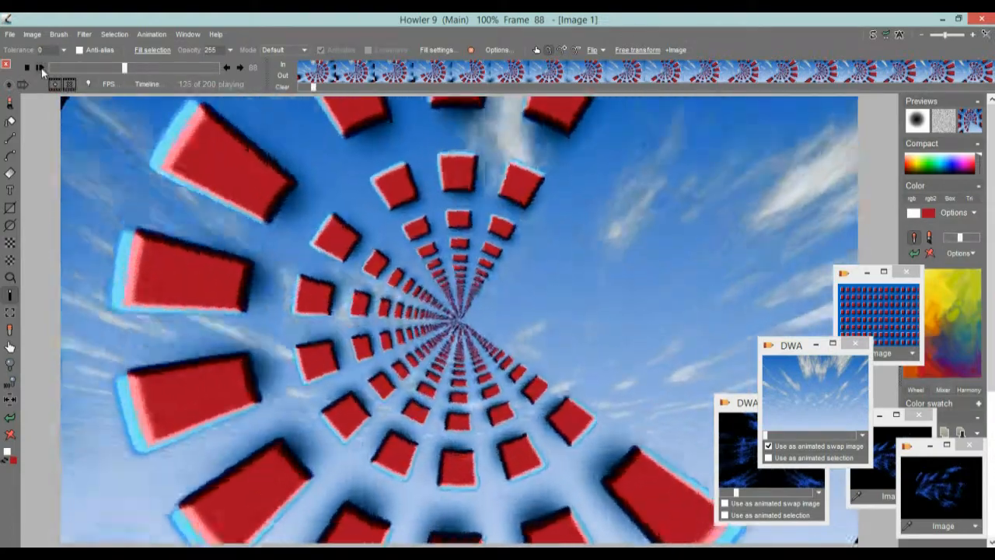